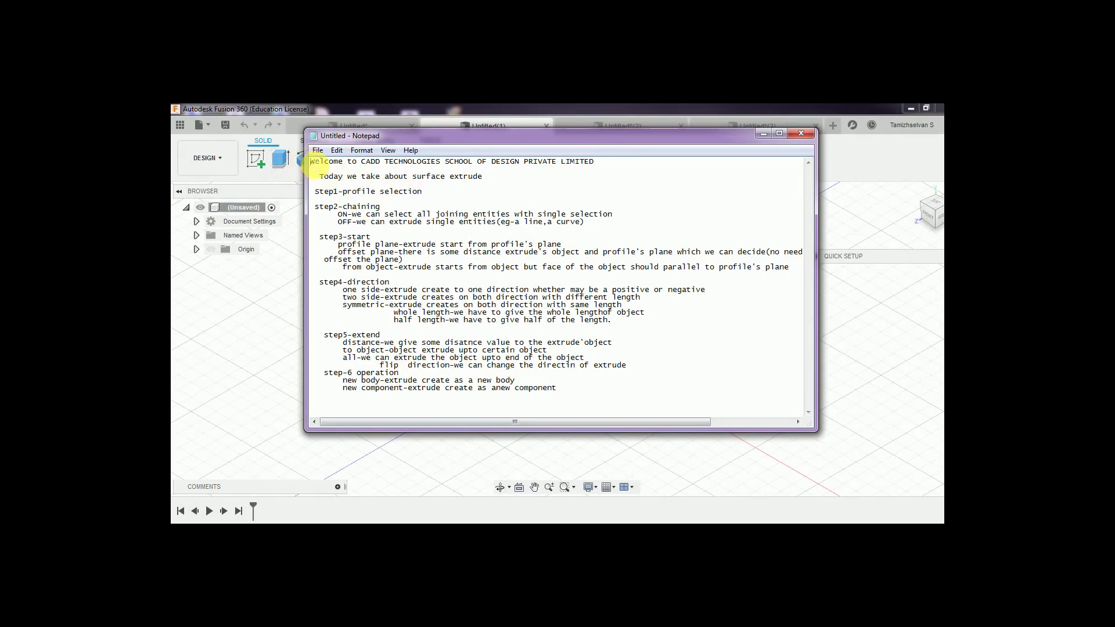
- Highlight the welcome, 'Today…' and 'Step1-profile selection' note lines in turn, then minimize Notepad
drag(311, 163, 596, 163)
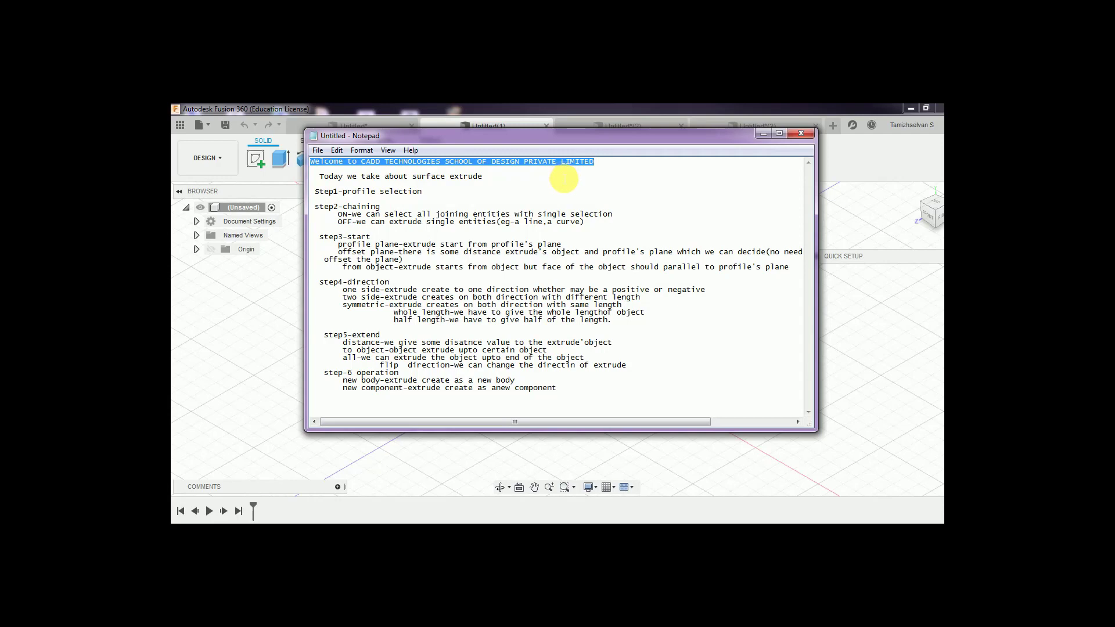
click(563, 179)
drag(321, 177, 500, 177)
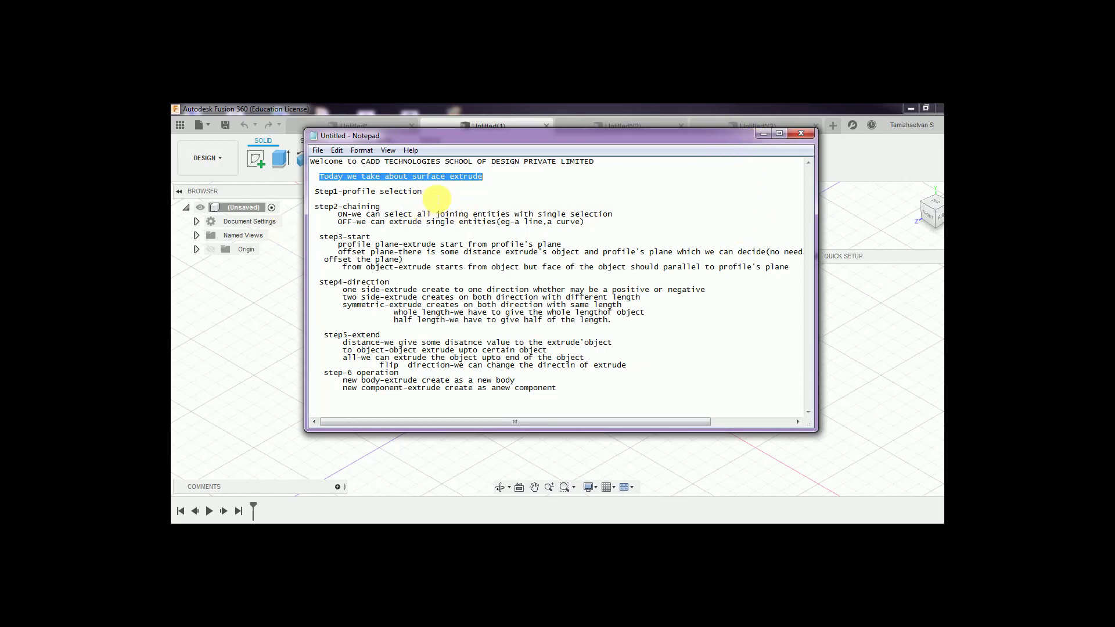
click(438, 198)
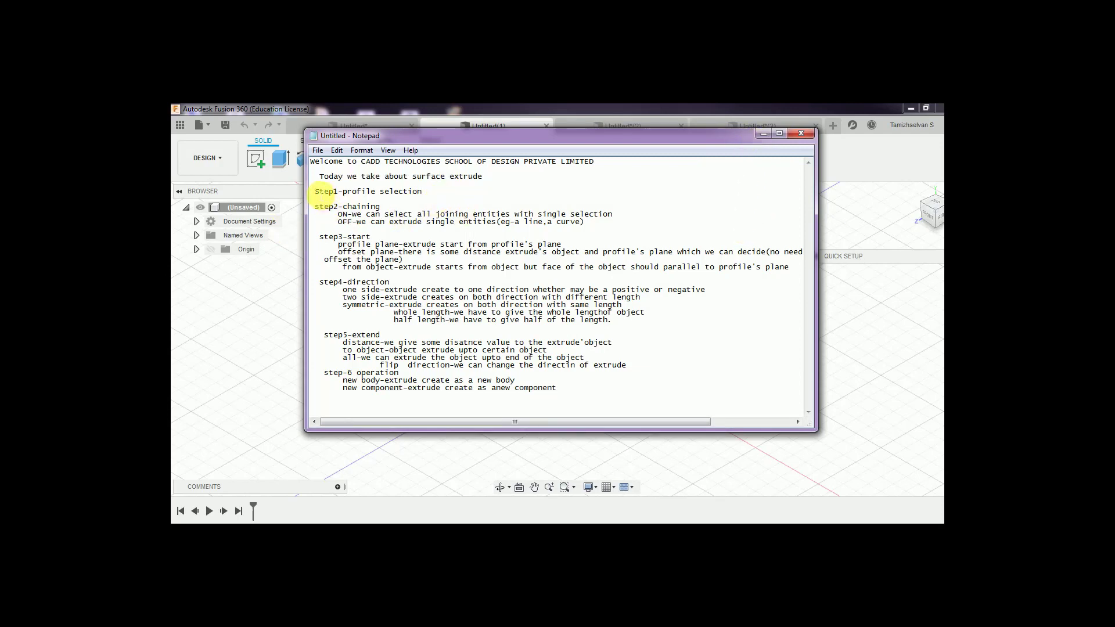
drag(315, 195, 428, 198)
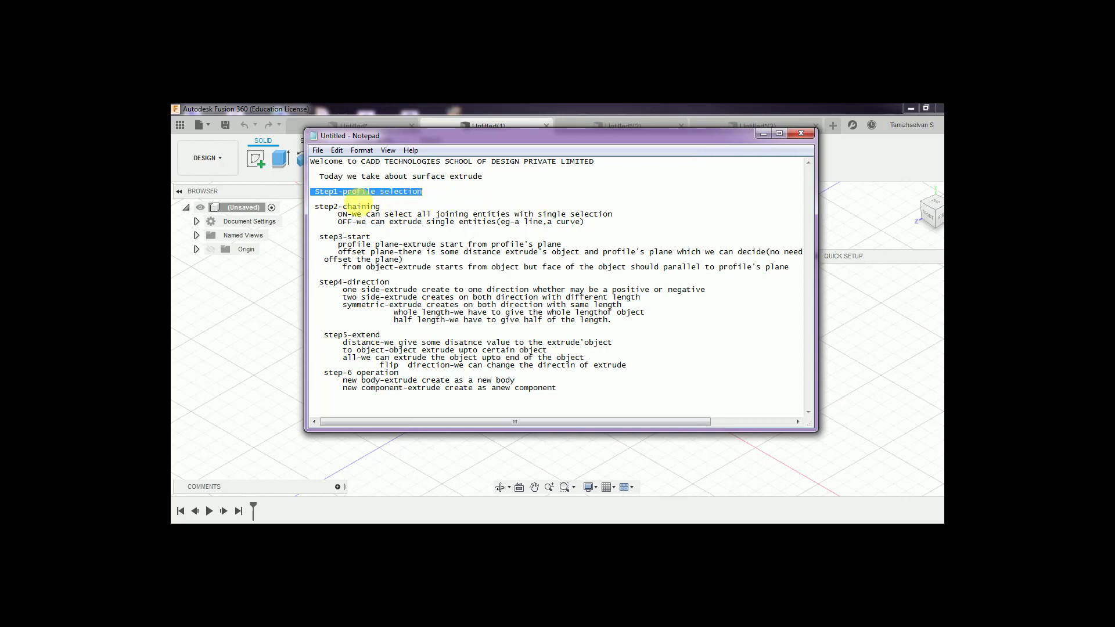
click(768, 134)
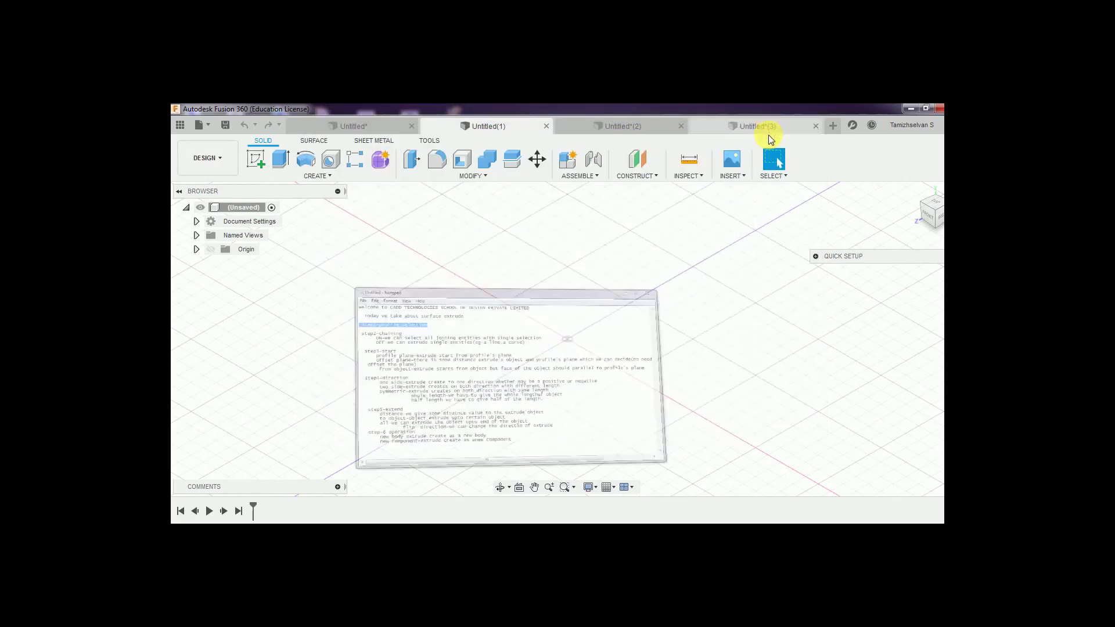
- Draw a closed four-corner line outline on a sketch plane and finish the sketch
click(254, 166)
click(551, 321)
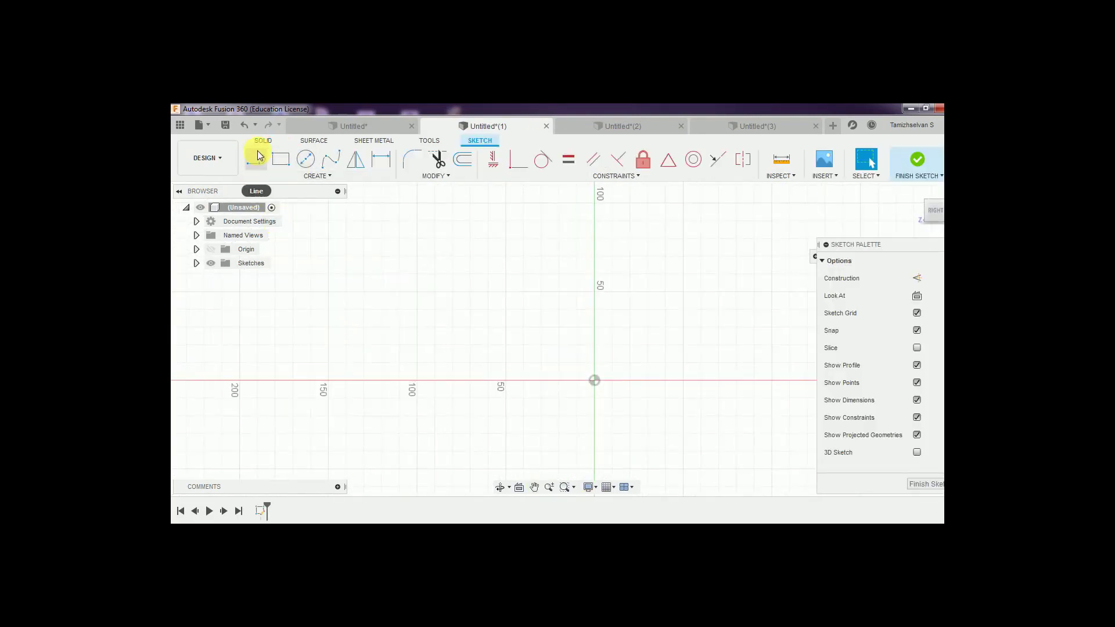
click(257, 160)
click(505, 399)
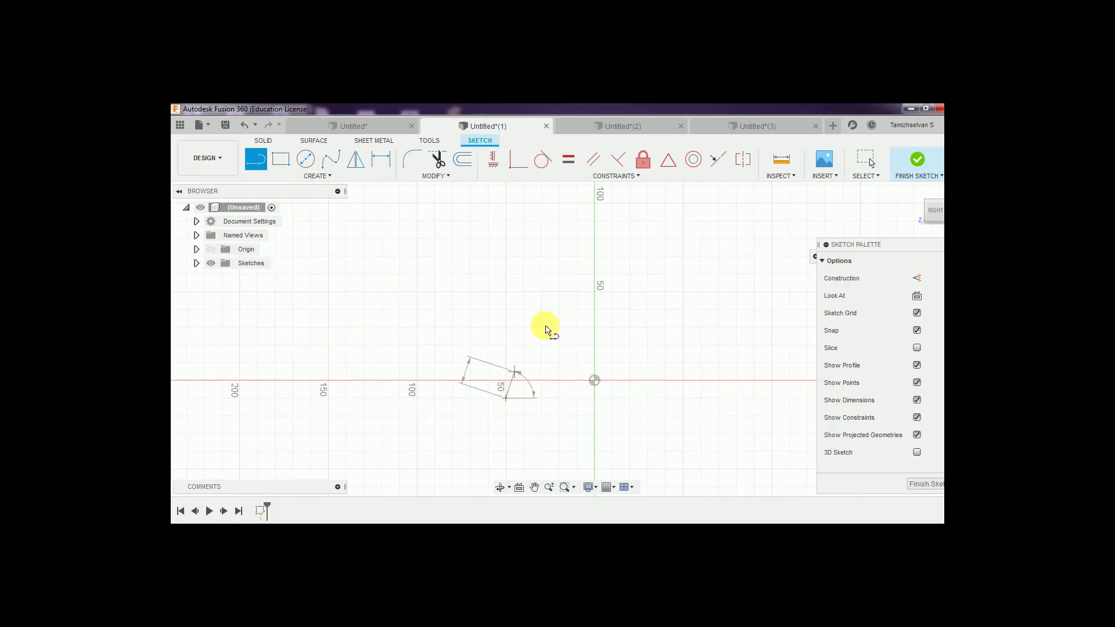
click(547, 320)
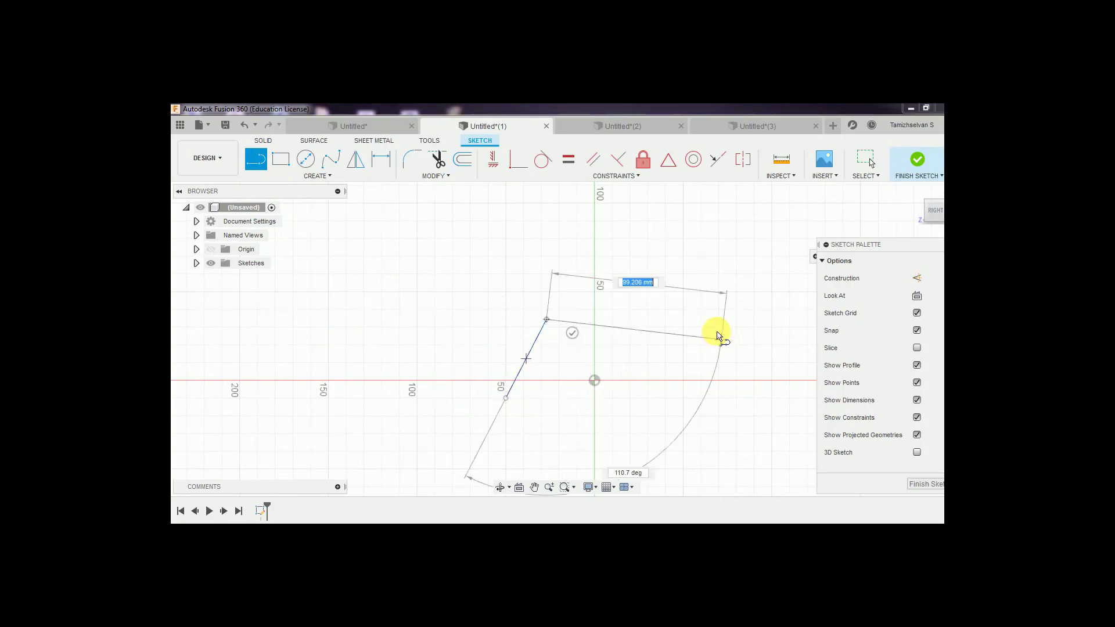
click(719, 327)
click(672, 437)
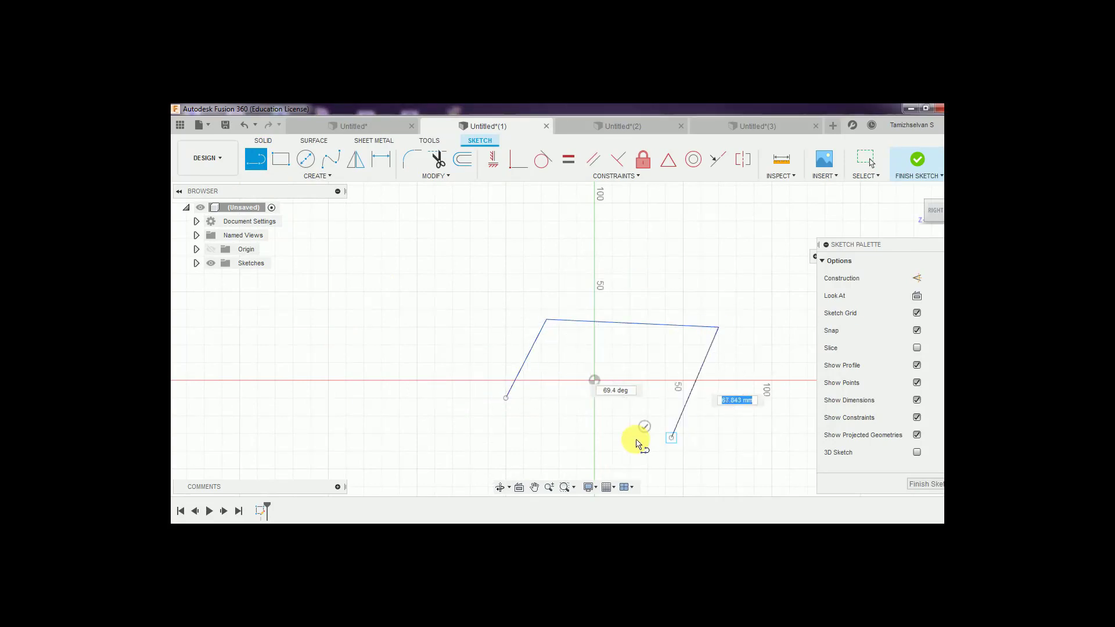
click(505, 399)
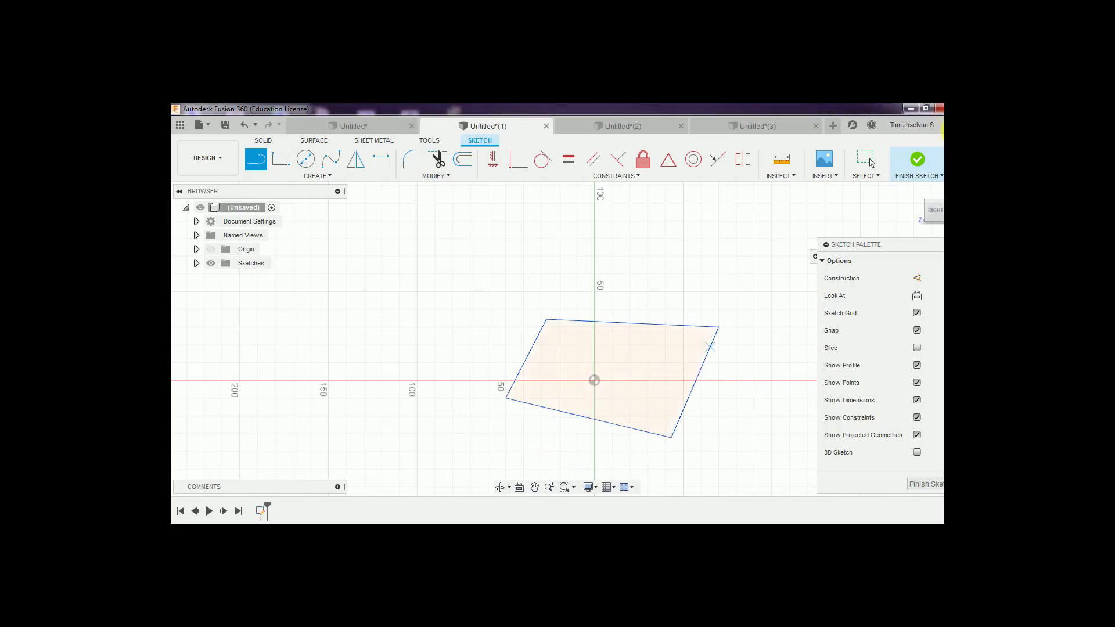
click(913, 163)
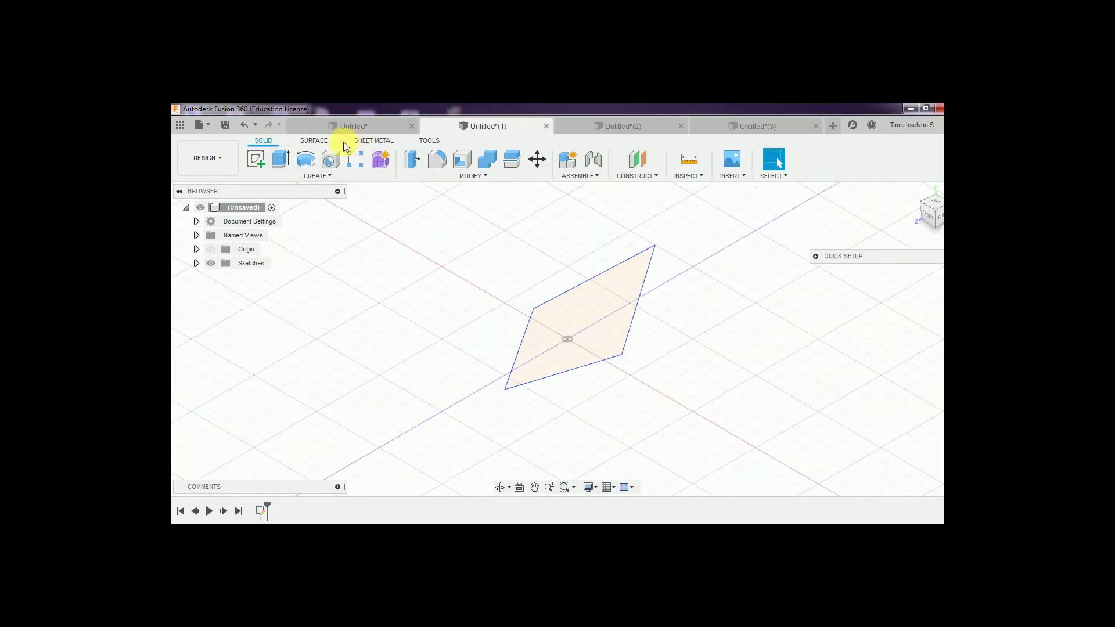
- Start a surface Extrude from the Surface tab and reposition its settings panel
click(324, 145)
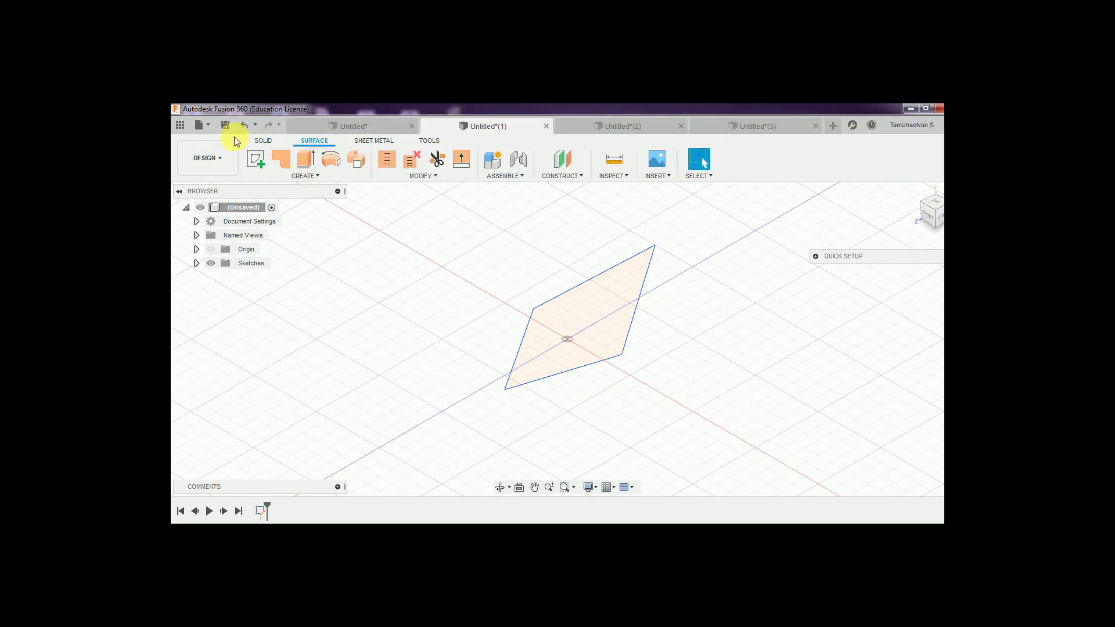
click(258, 141)
click(313, 142)
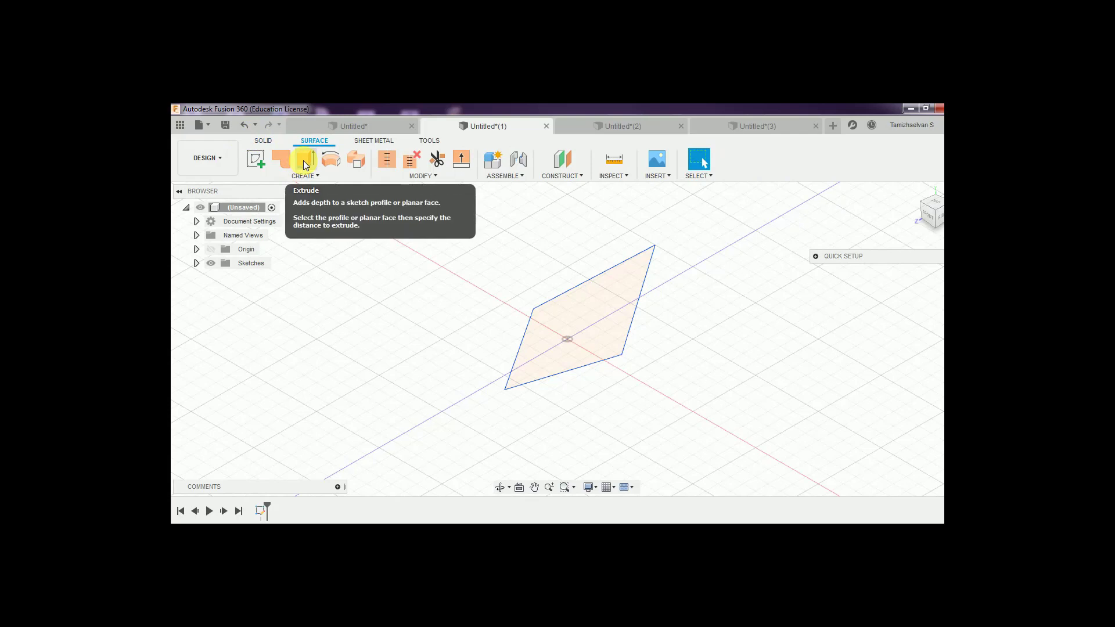
click(304, 162)
drag(854, 232, 857, 211)
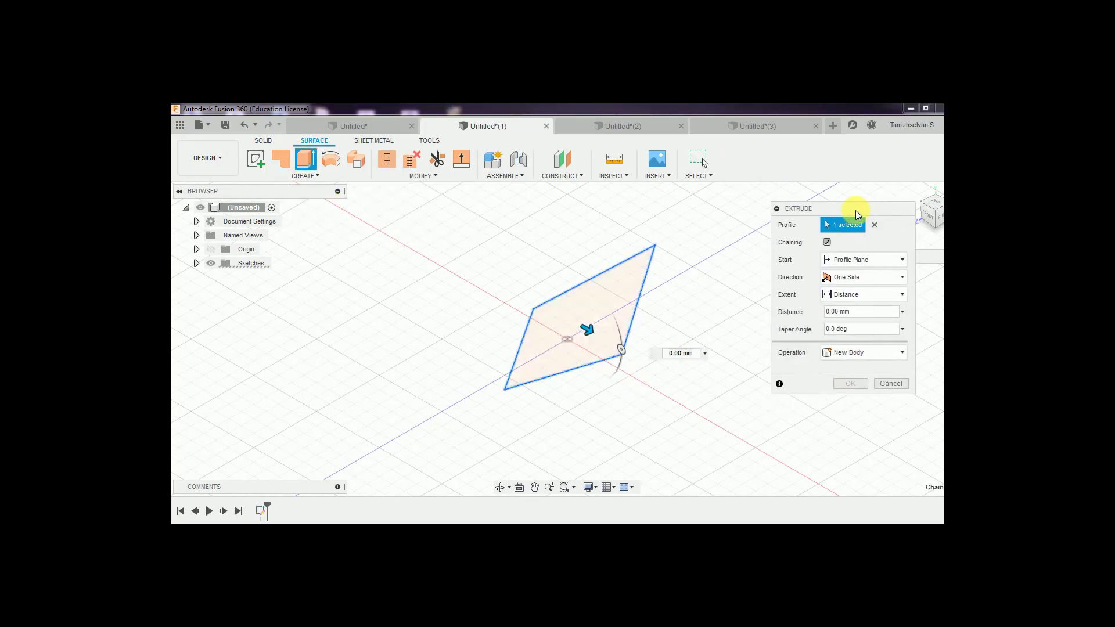
click(777, 209)
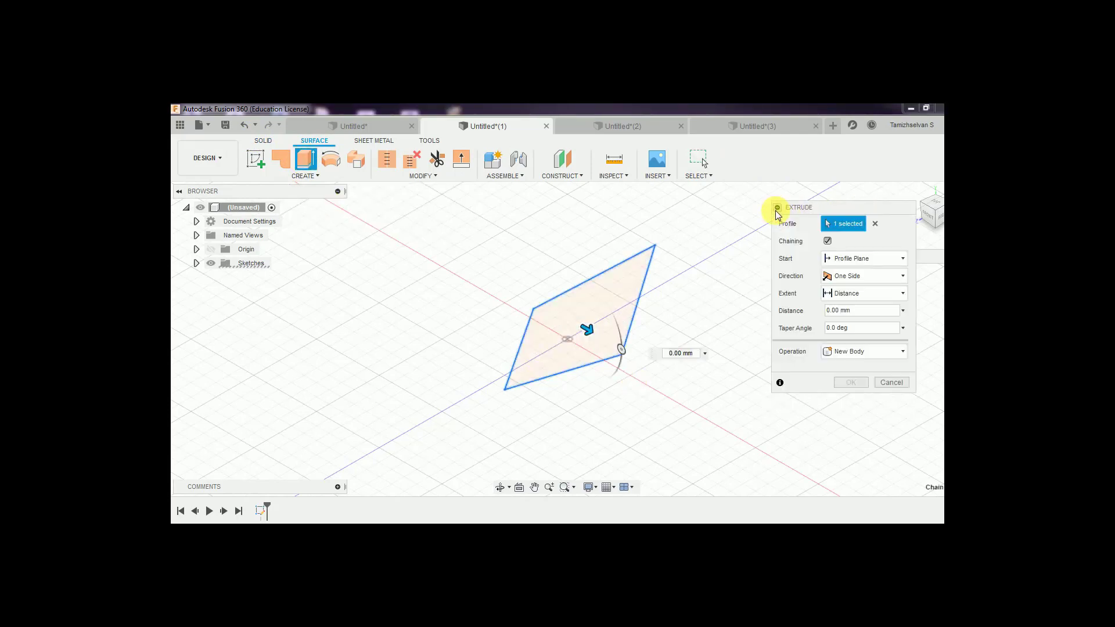
click(778, 209)
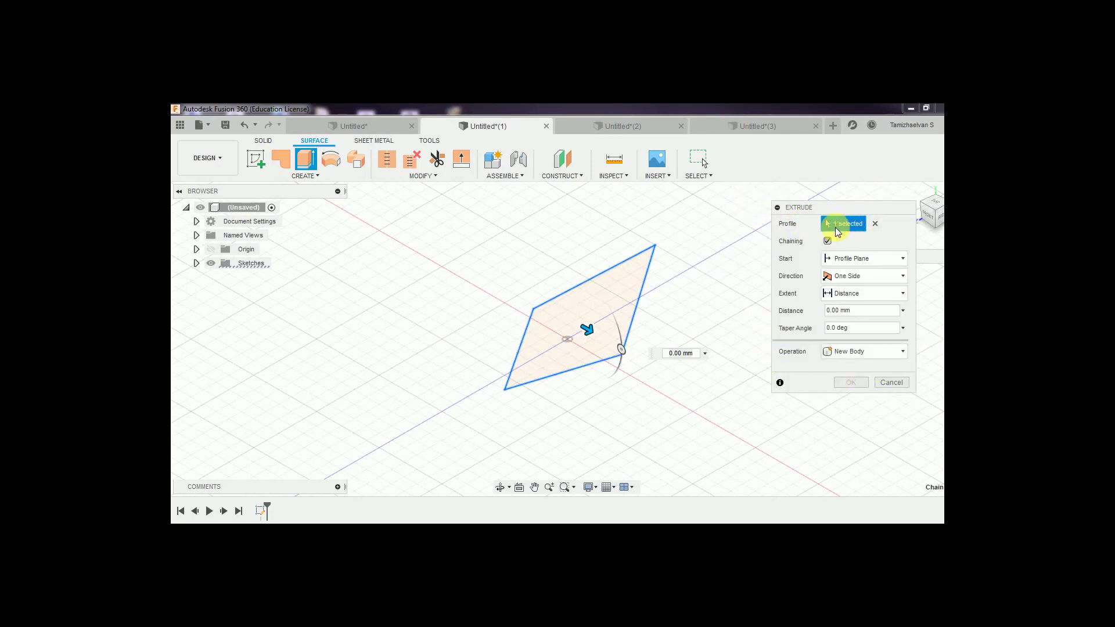
- Clear and reselect the four-sided sketch profile as the extrude input, then return to the notes
click(581, 328)
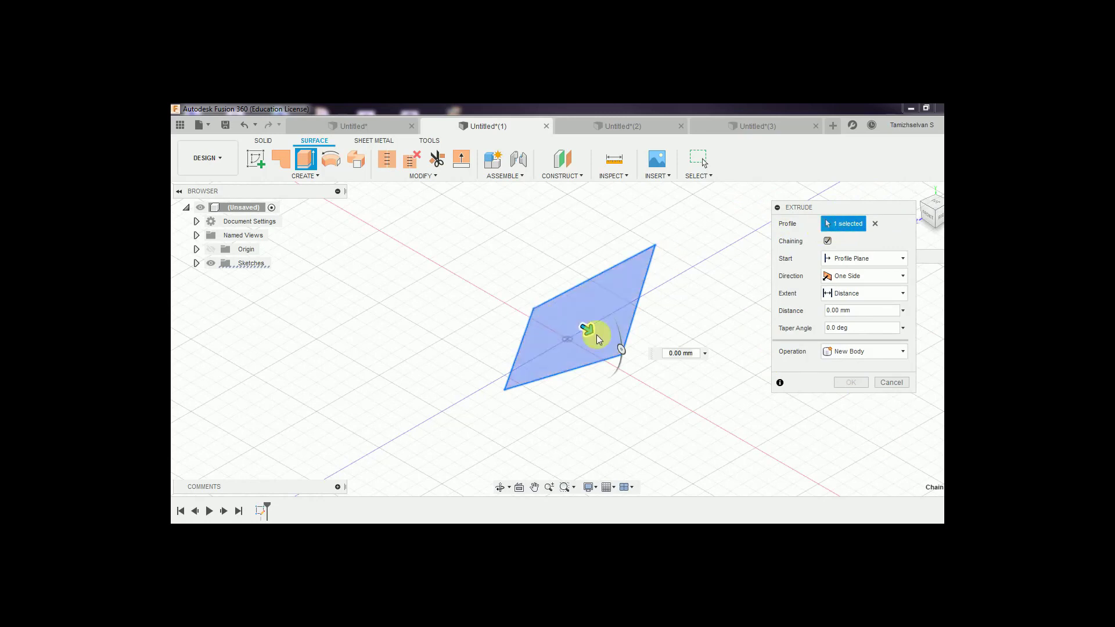
click(875, 224)
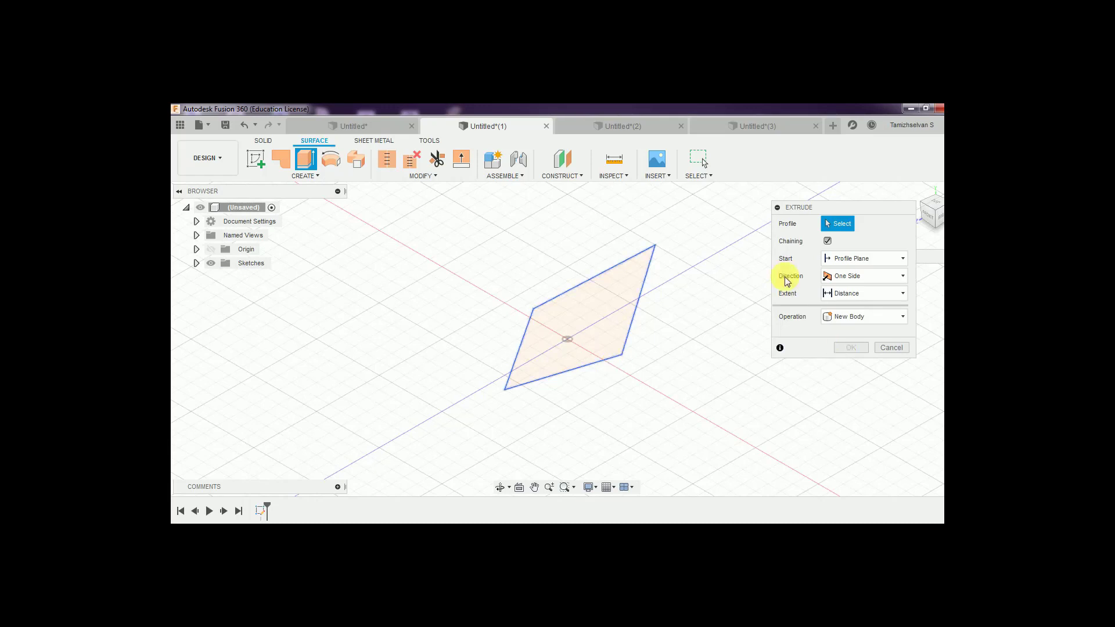
click(608, 278)
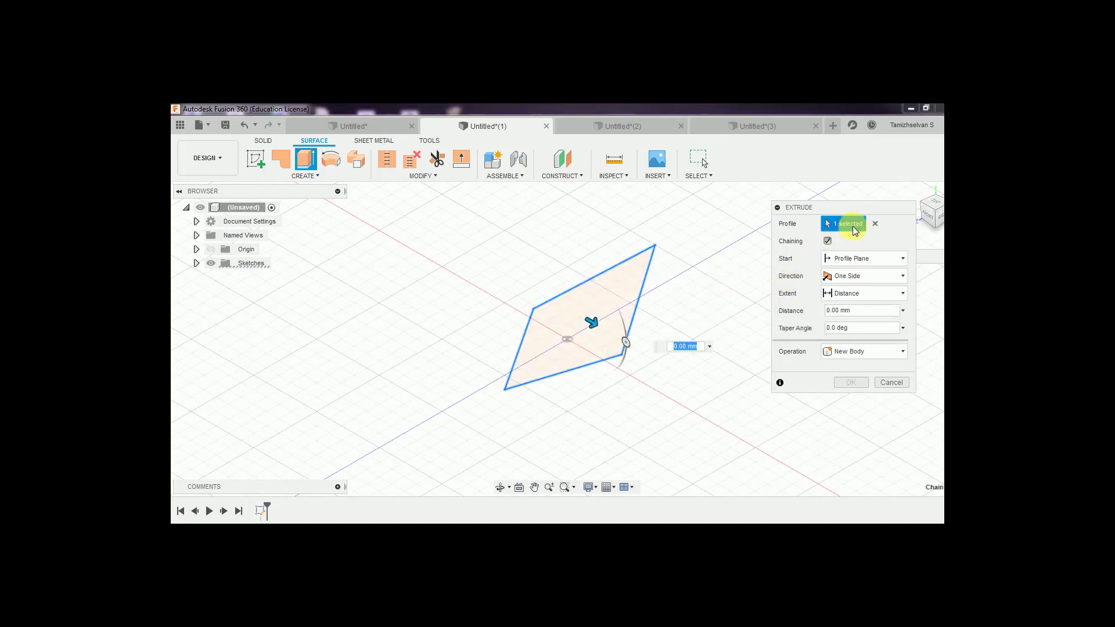
click(876, 225)
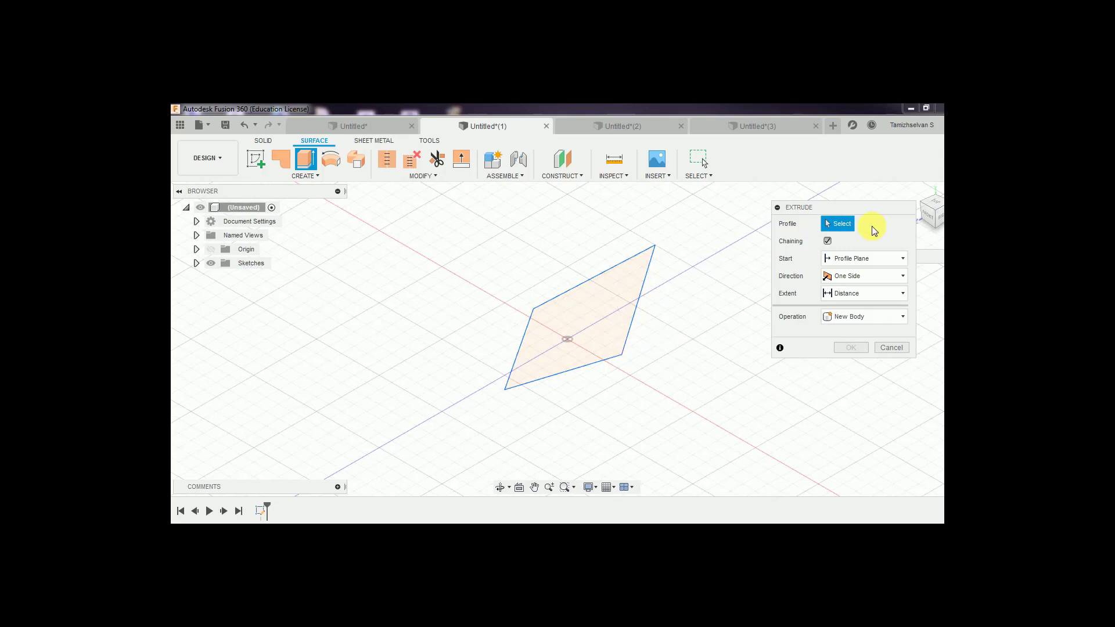
click(614, 276)
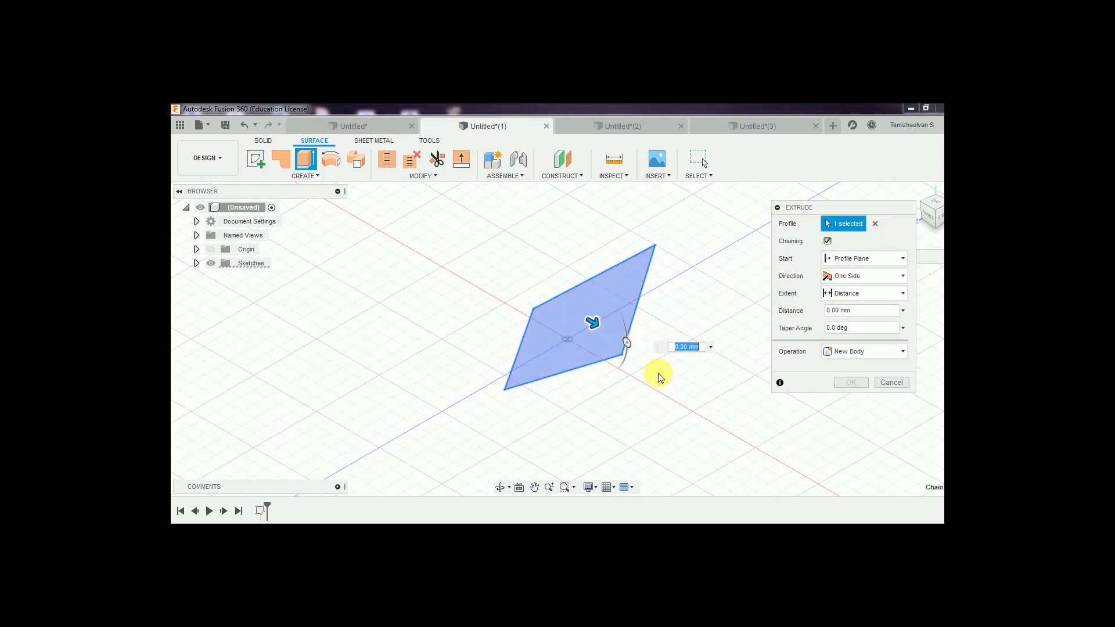
key(alt+Tab)
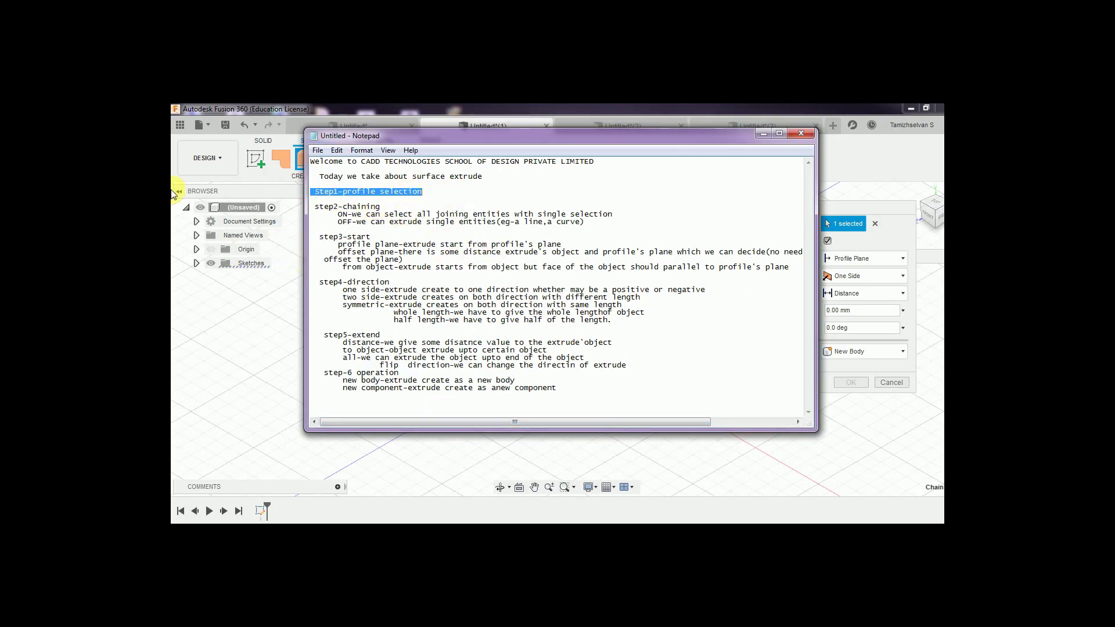
drag(314, 207, 614, 215)
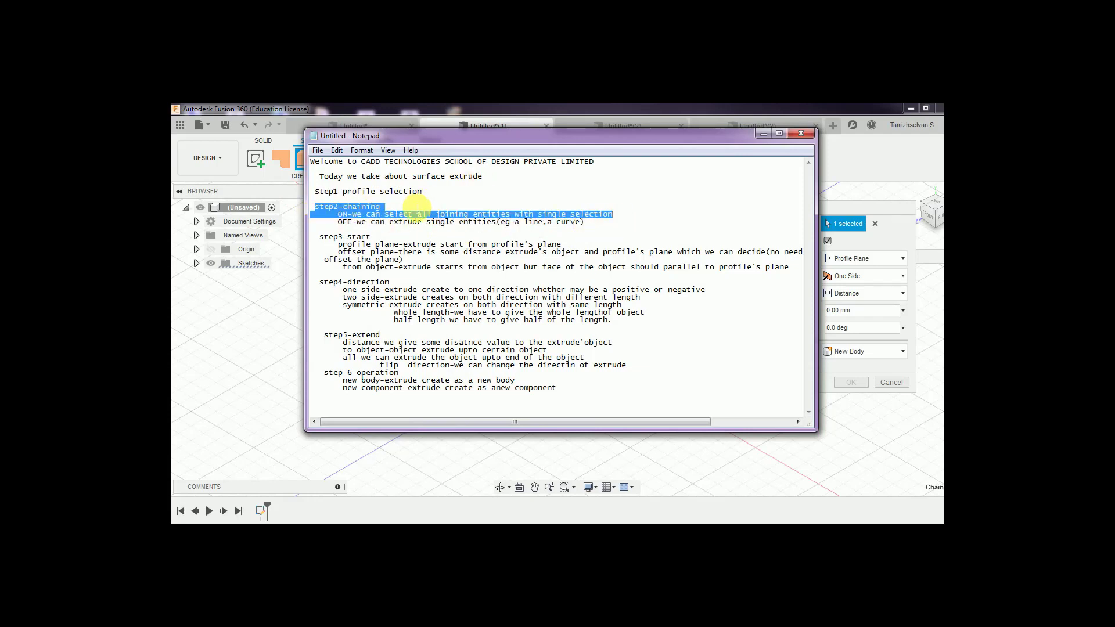
click(763, 134)
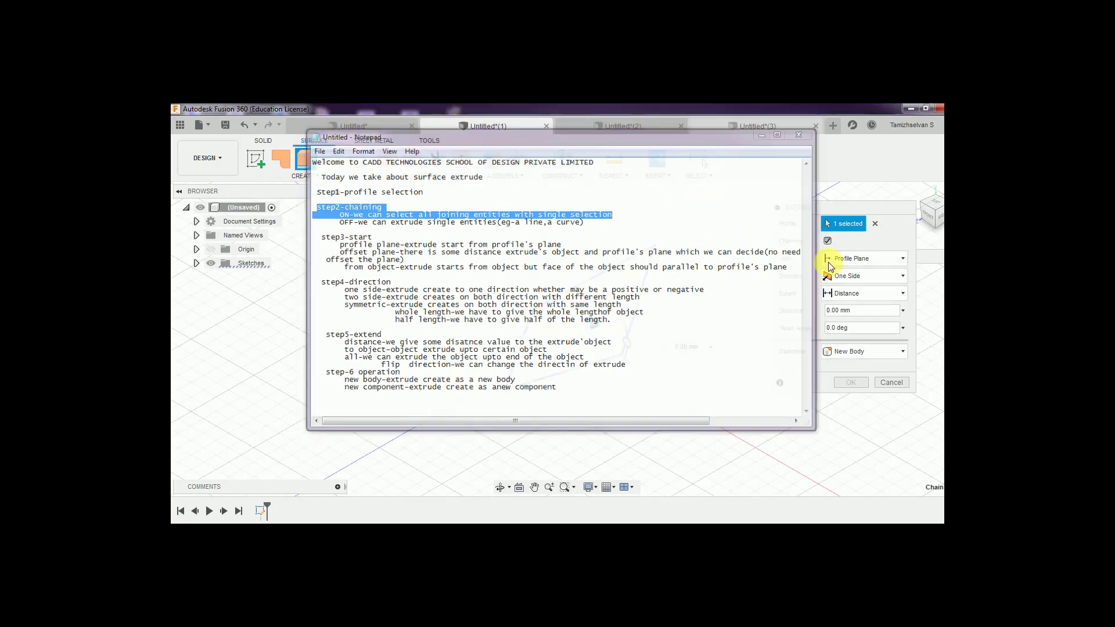
click(829, 241)
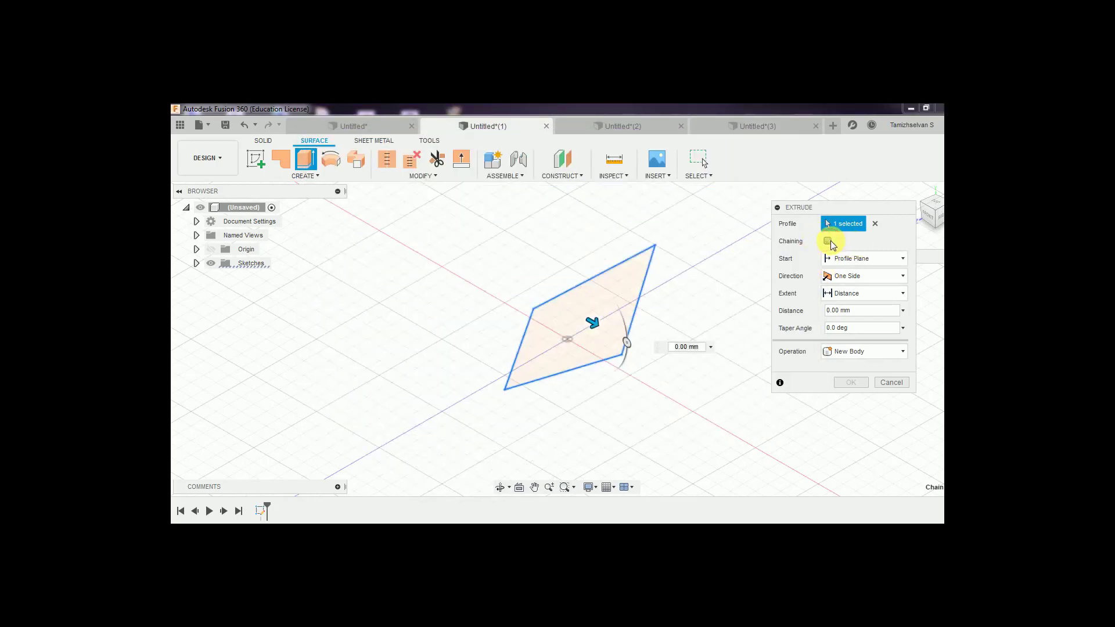
click(436, 516)
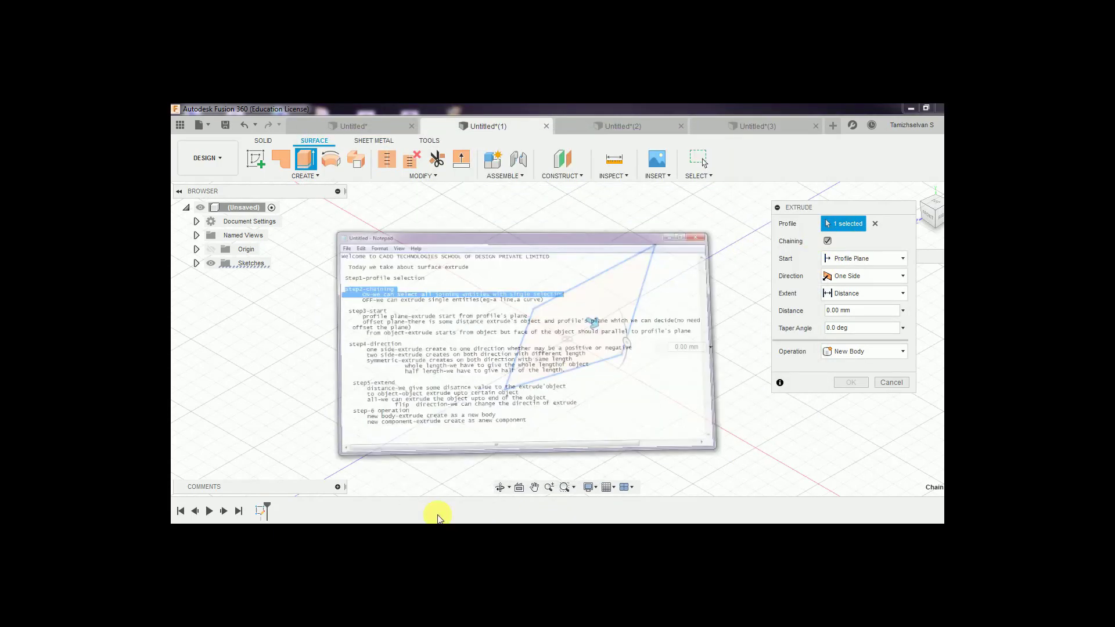
drag(330, 215, 629, 218)
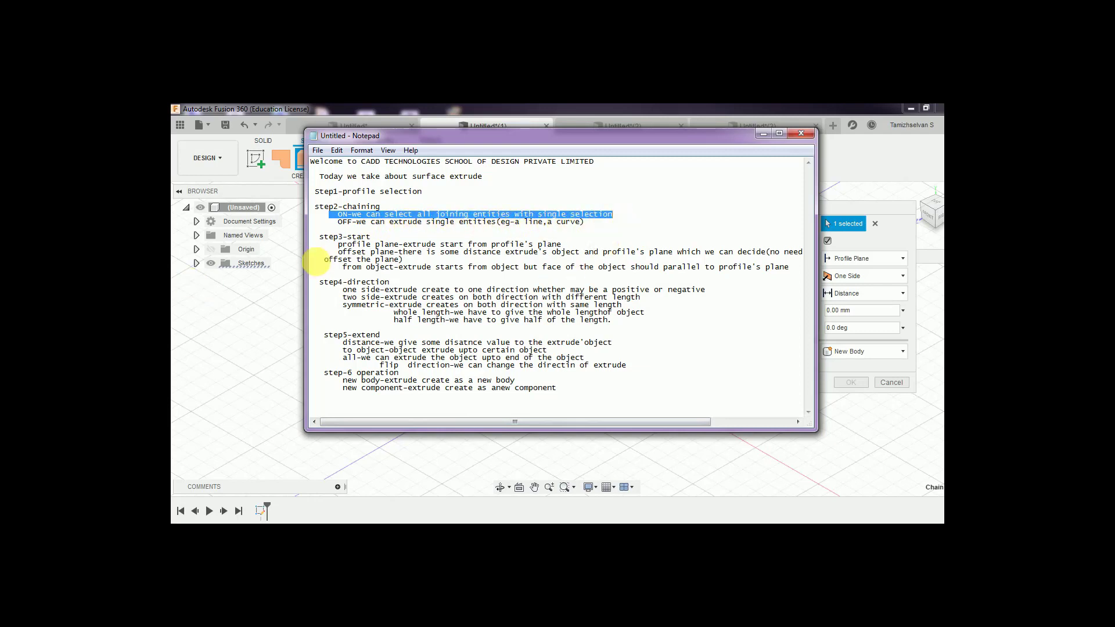
- Back in Fusion 360, reselect the sketch profile and preview a 70 mm extrusion
click(760, 134)
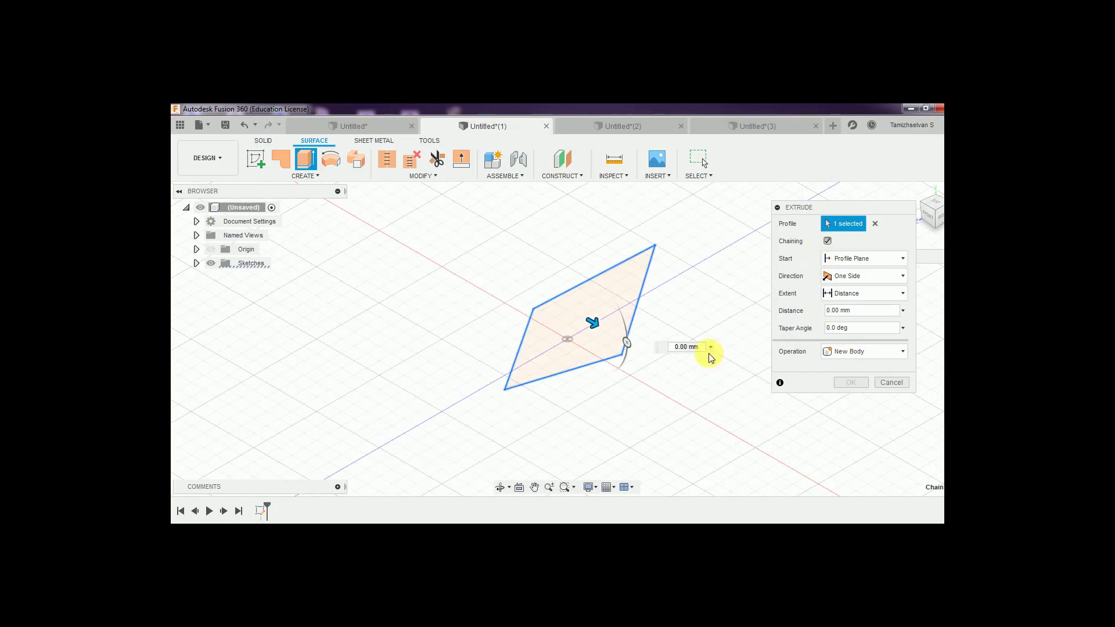
click(876, 224)
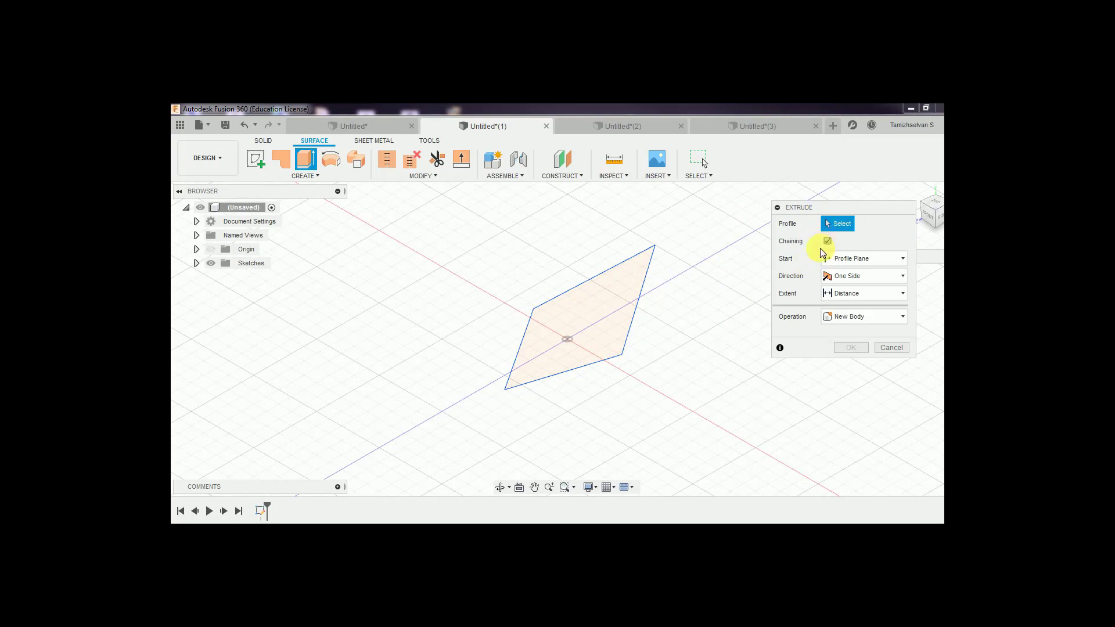
click(614, 268)
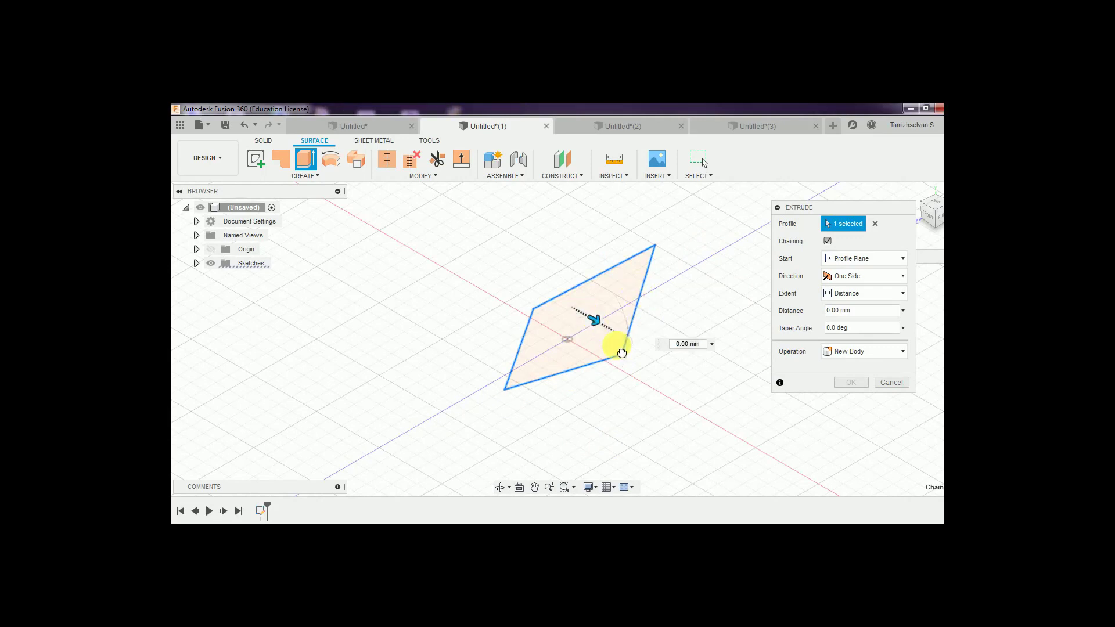
drag(622, 353, 674, 398)
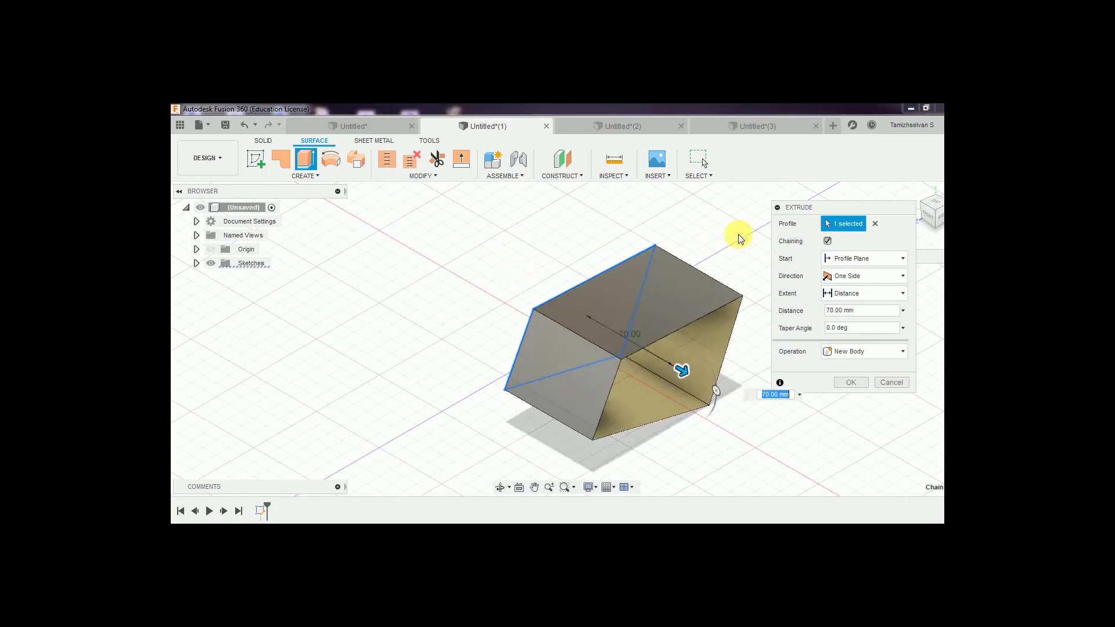
- Reselect the rhombus profile at 30 mm height, then highlight the chaining OFF note
click(877, 228)
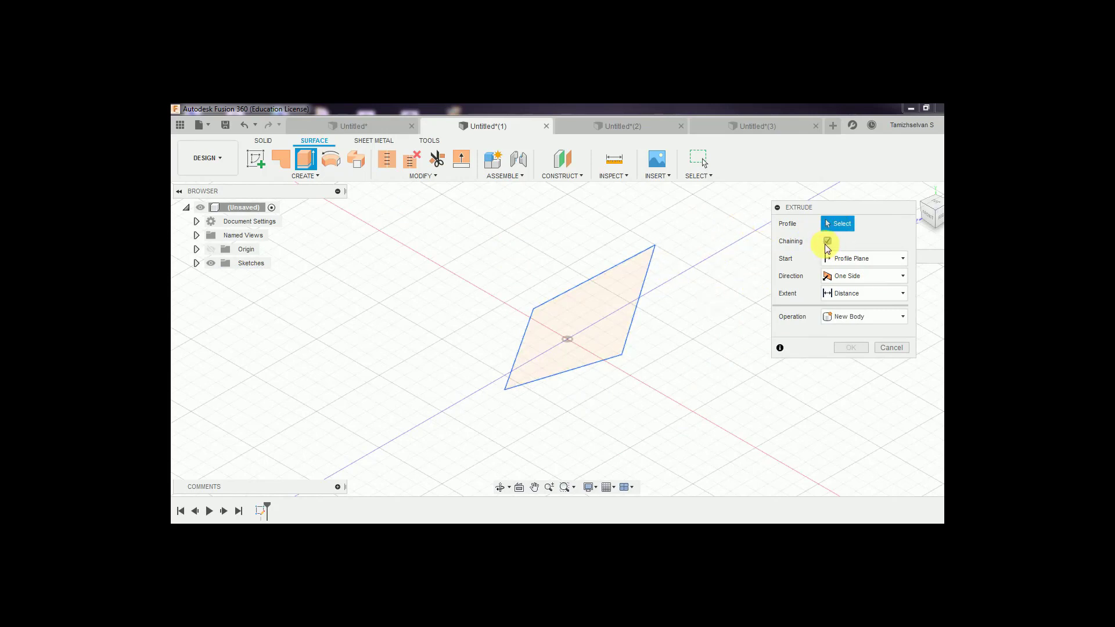
click(628, 262)
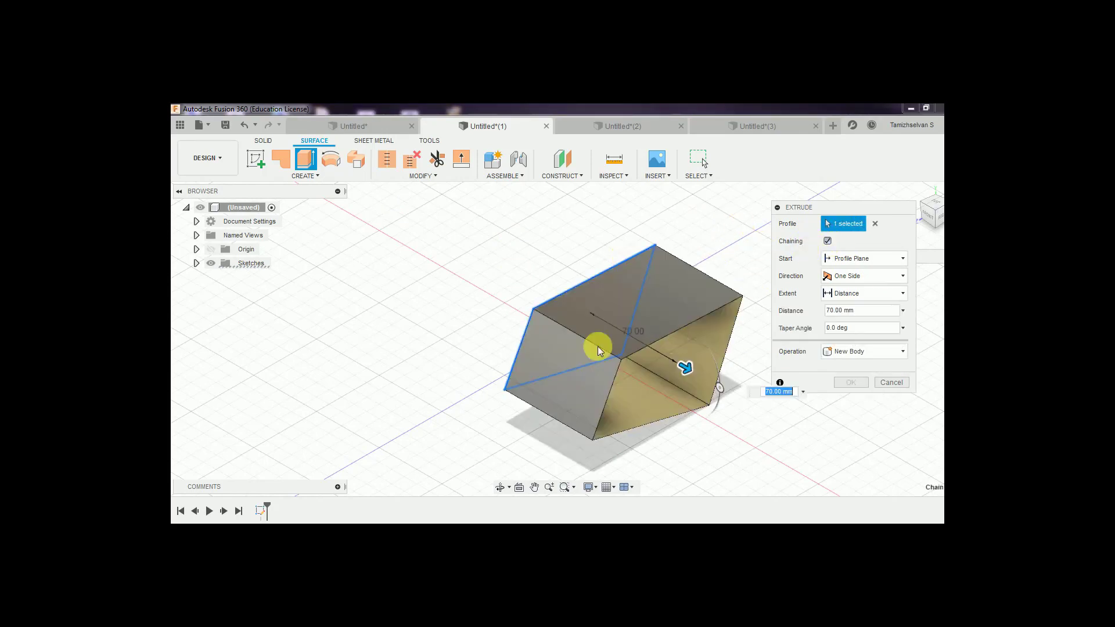
mouse_move(685, 369)
mouse_down()
mouse_move(523, 287)
mouse_move(635, 411)
mouse_move(506, 344)
mouse_move(580, 416)
mouse_up()
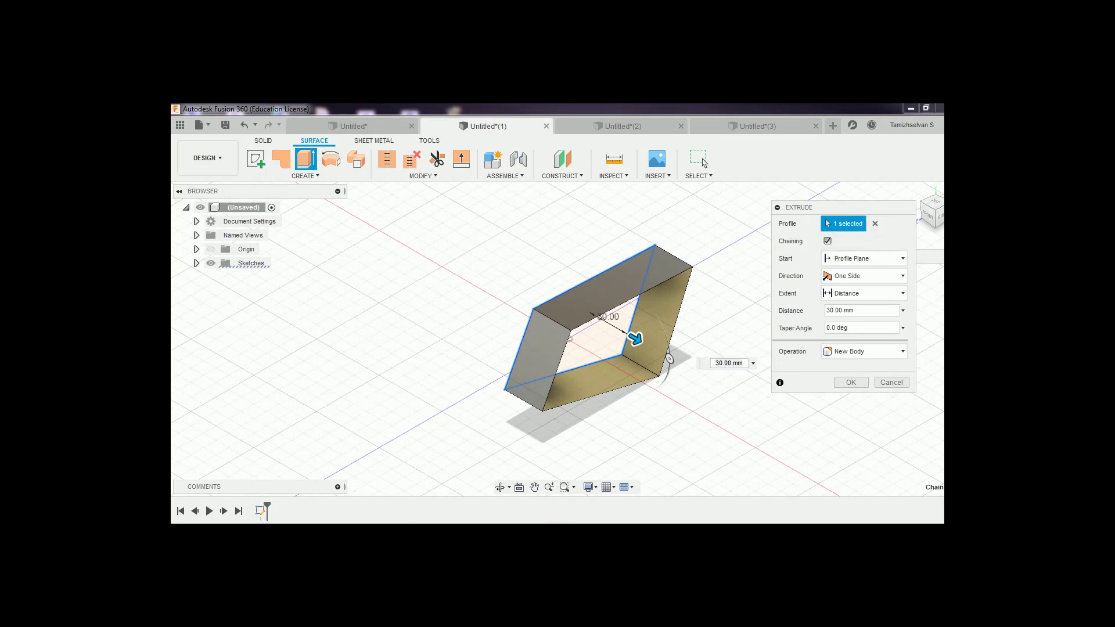
key(alt+Tab)
drag(329, 222, 615, 229)
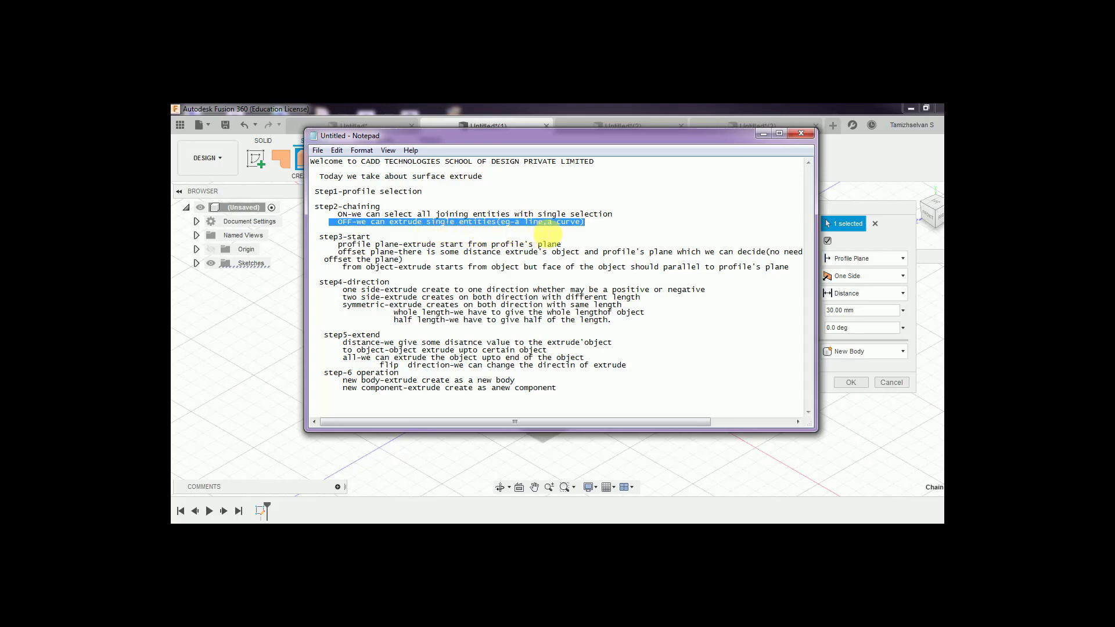
- Turn Chaining off and extrude a single sketch edge as a wall, extending it to 90 mm
click(763, 134)
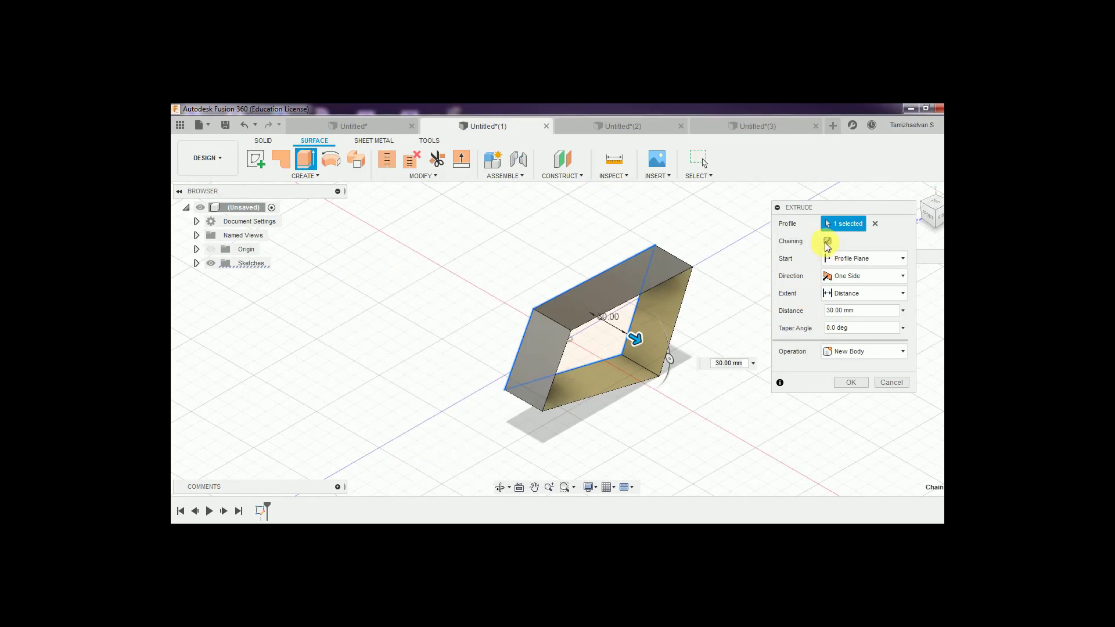
click(827, 243)
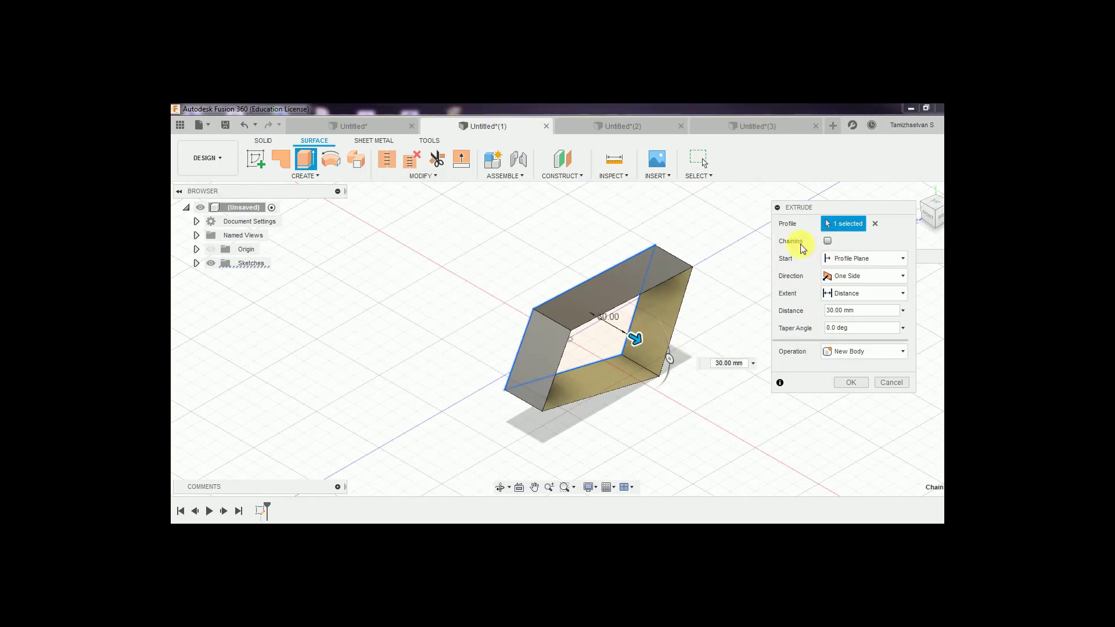
click(874, 224)
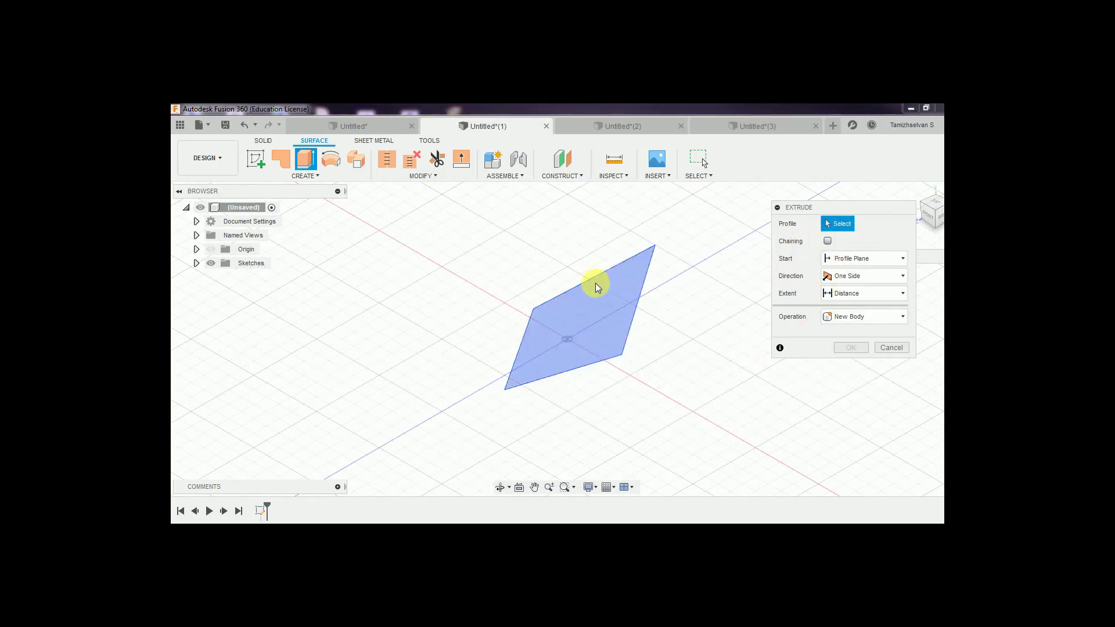
click(604, 317)
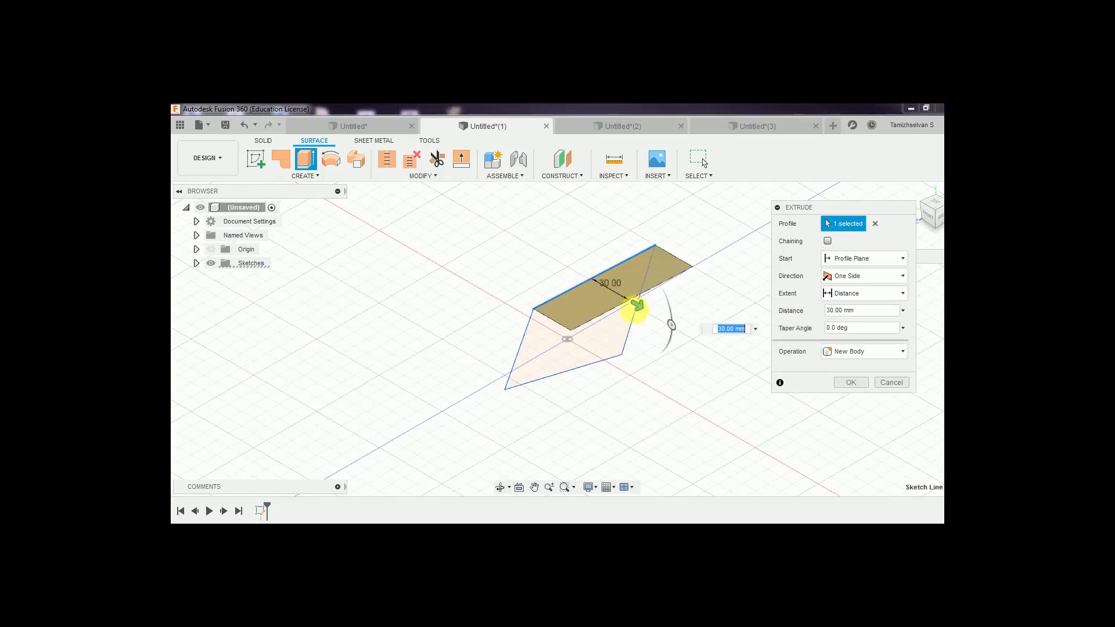
text(70)
drag(714, 380, 684, 376)
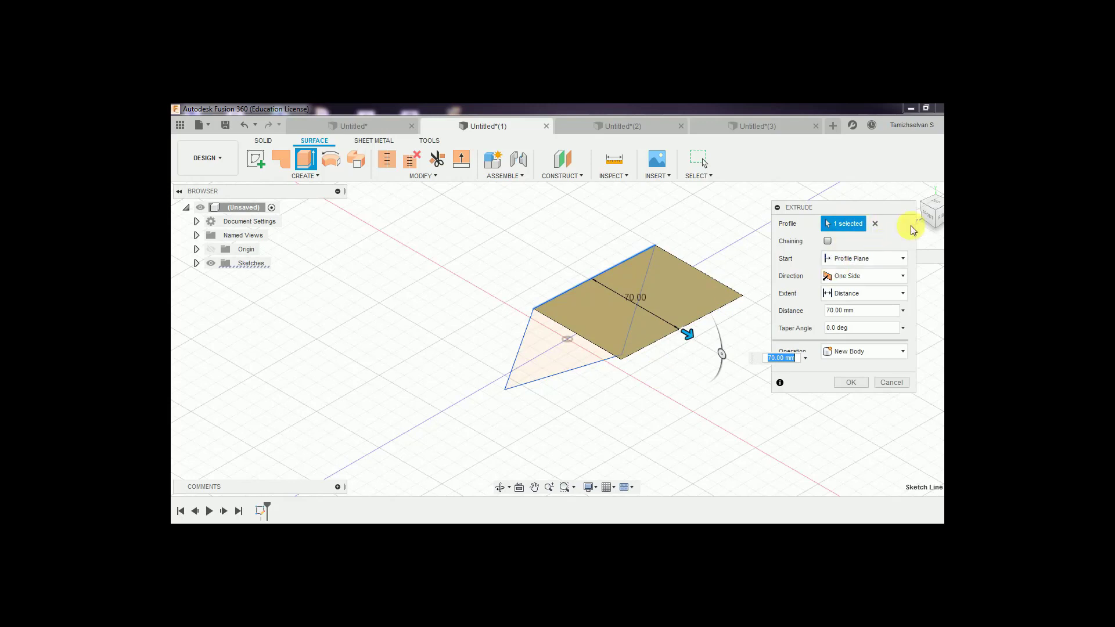
mouse_move(932, 211)
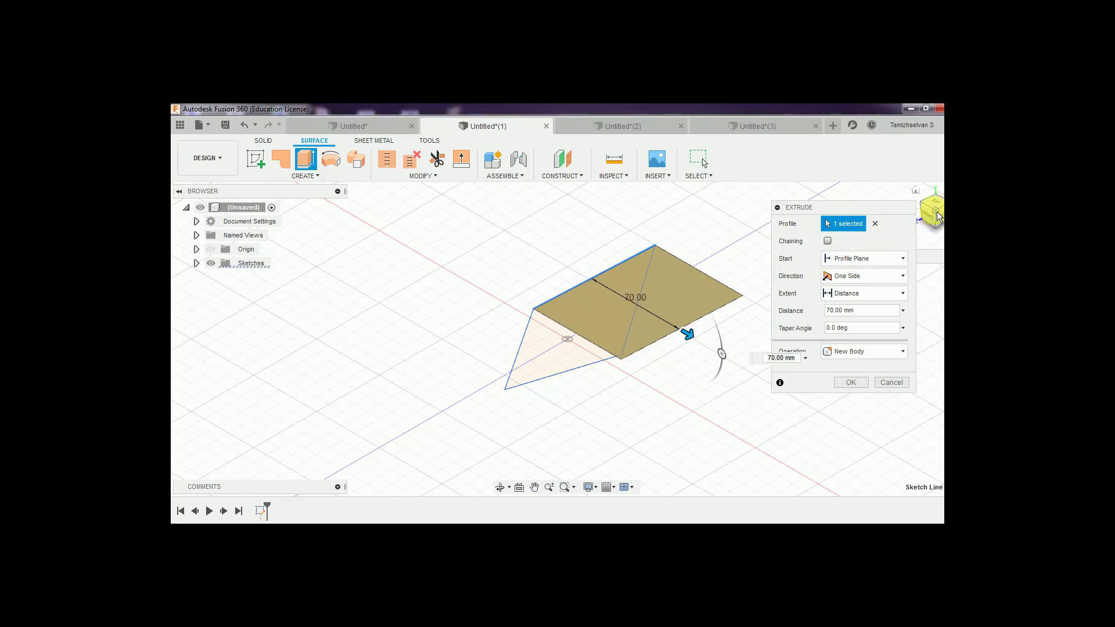
click(929, 208)
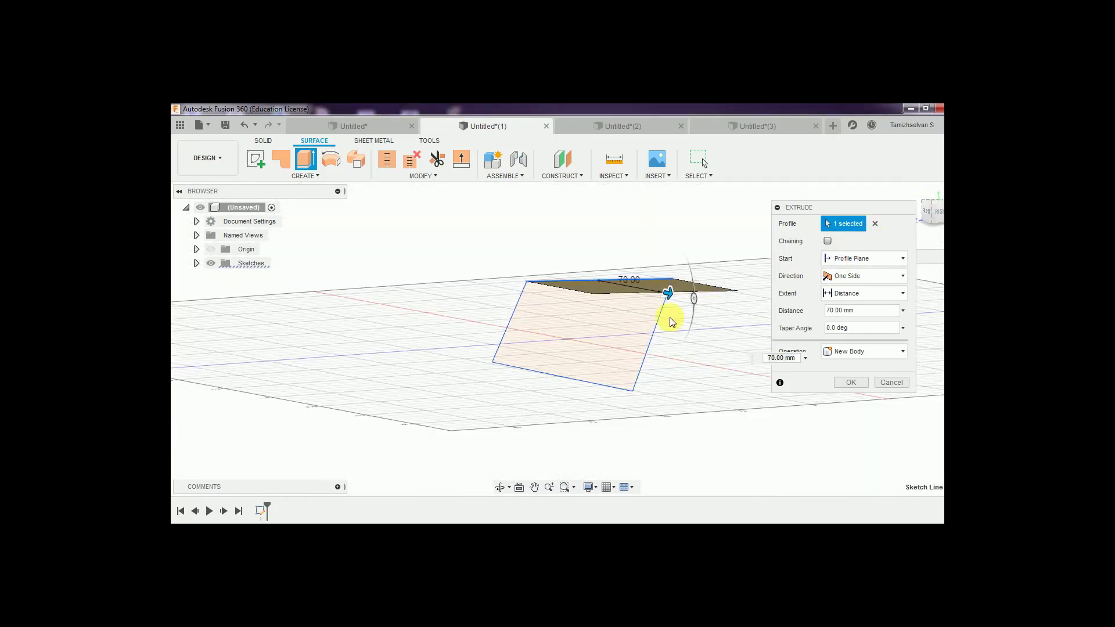
drag(676, 298, 667, 312)
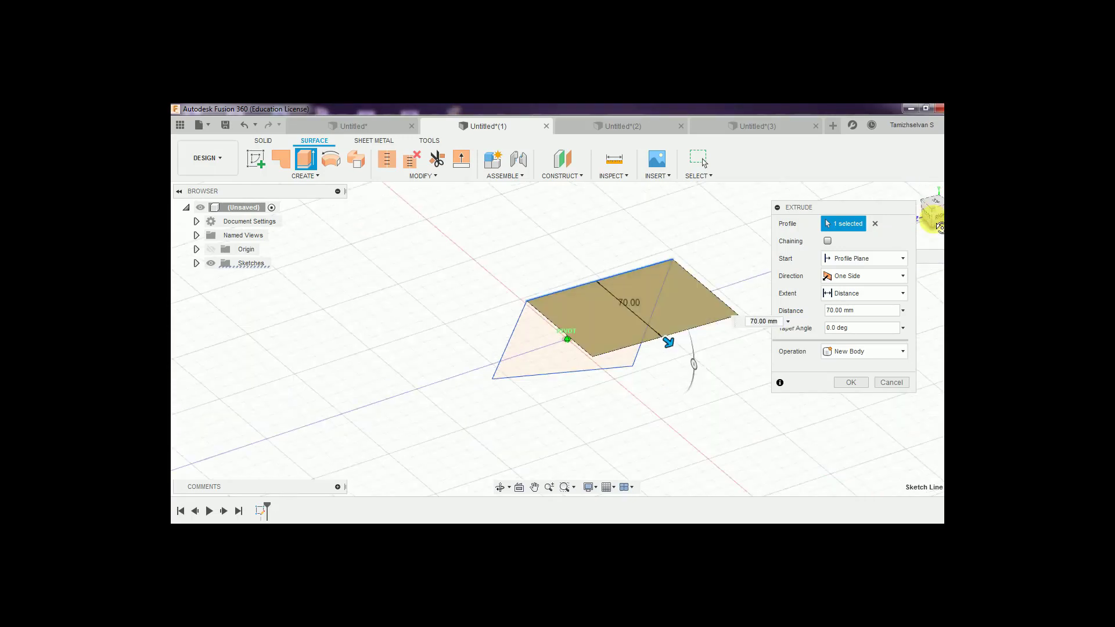
click(928, 216)
drag(668, 343, 679, 367)
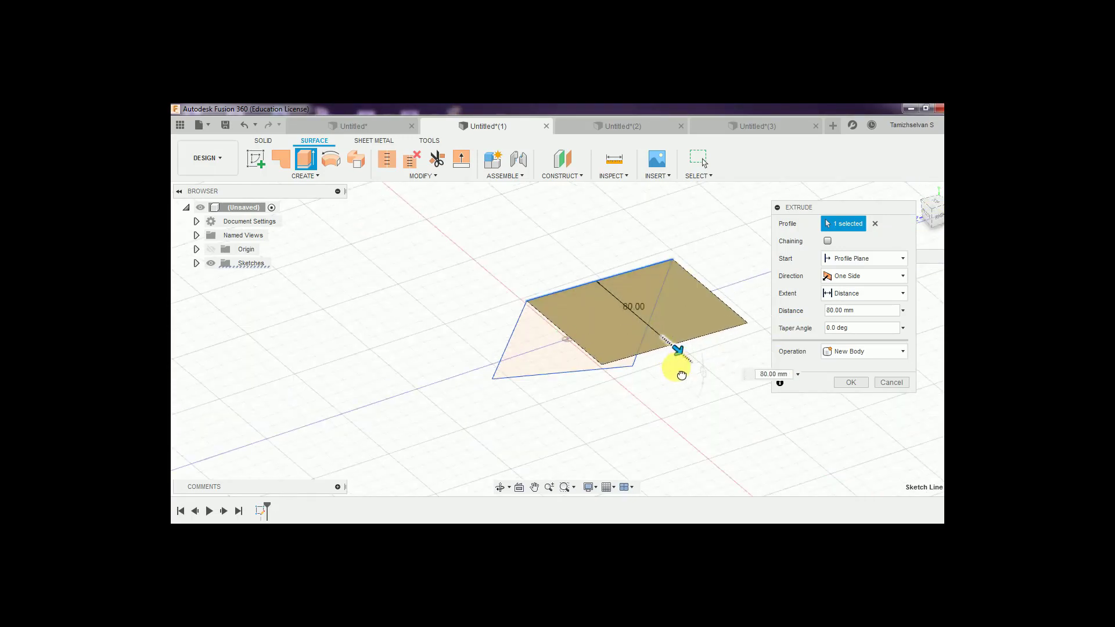
- Add the triangle's left edge as a second wall and raise the distance to 100 mm
click(511, 333)
mouse_move(930, 209)
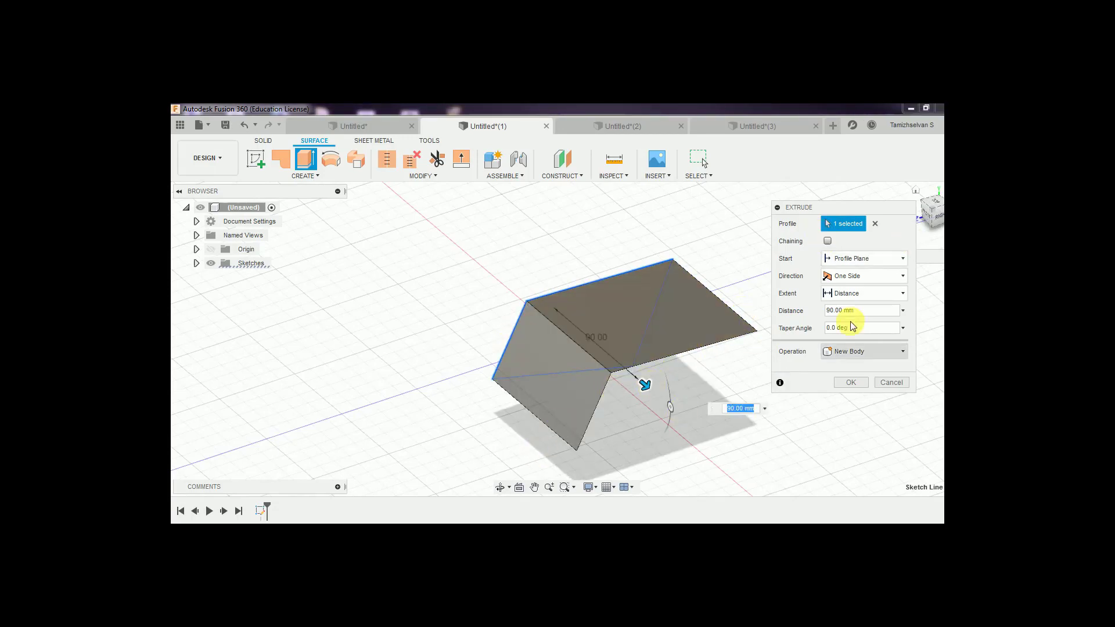
drag(932, 212, 889, 196)
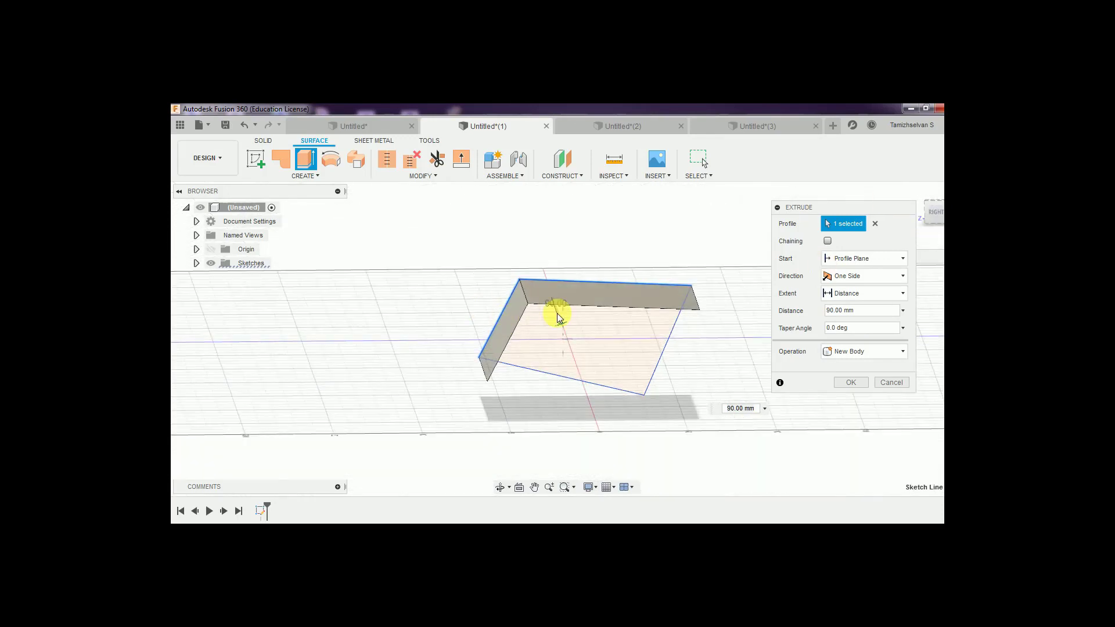
drag(561, 312, 574, 365)
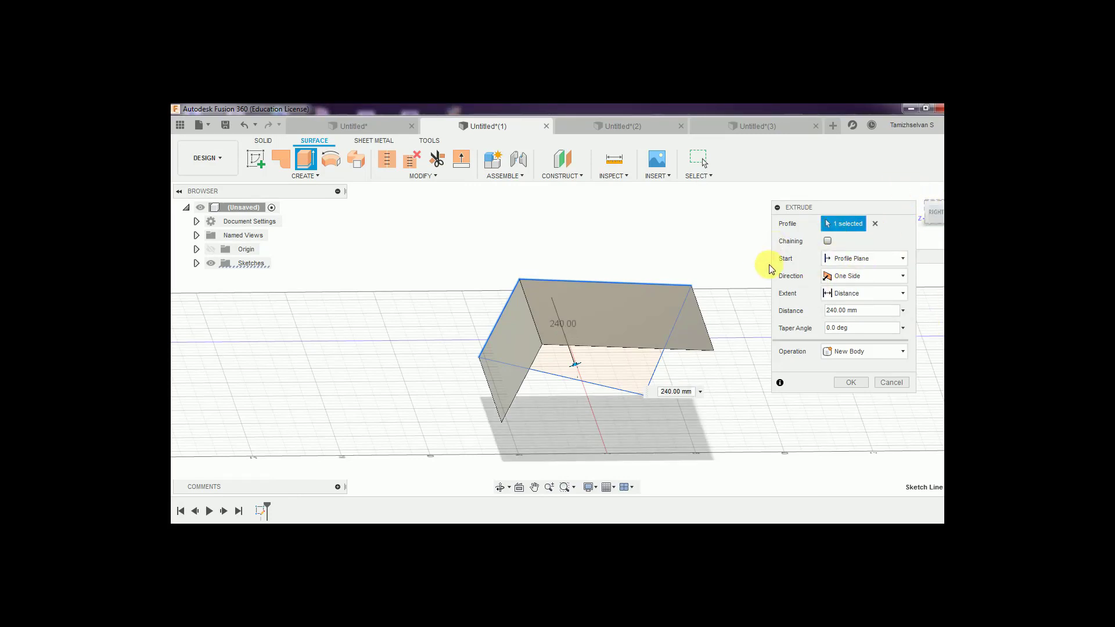
- Add the right sketch line as a third wall, adjust to 110 then 130 mm, and clear the profile selection
click(657, 364)
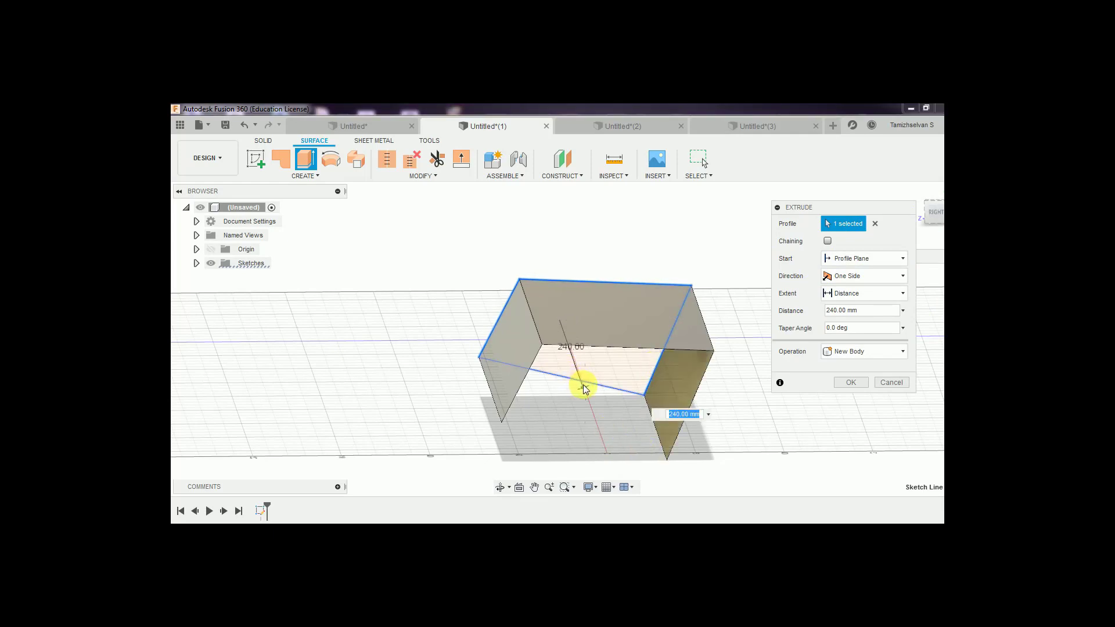
mouse_move(588, 393)
mouse_down()
mouse_move(598, 376)
mouse_move(605, 431)
mouse_up()
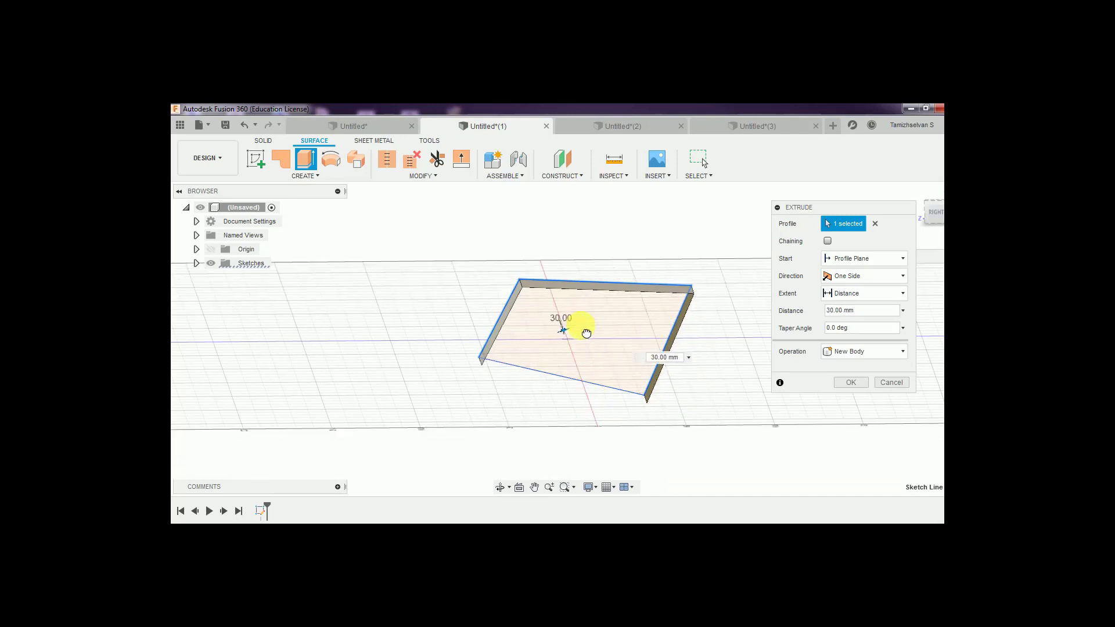
mouse_move(604, 430)
shift+middle_down()
mouse_move(655, 409)
mouse_move(660, 441)
mouse_move(637, 423)
mouse_move(653, 378)
shift+middle_up()
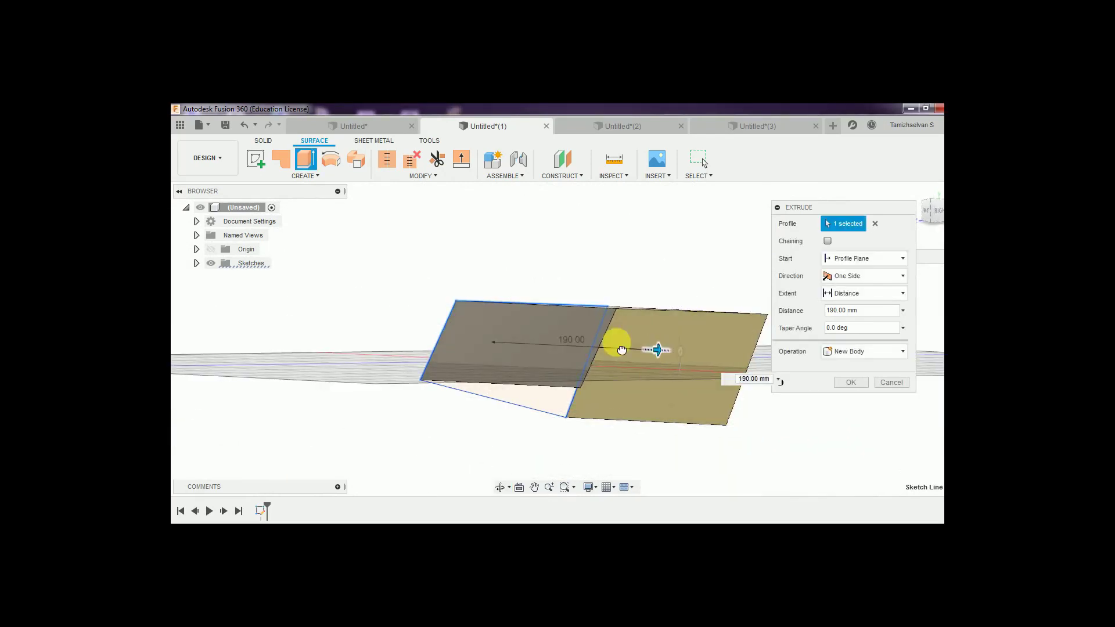
drag(660, 352, 607, 377)
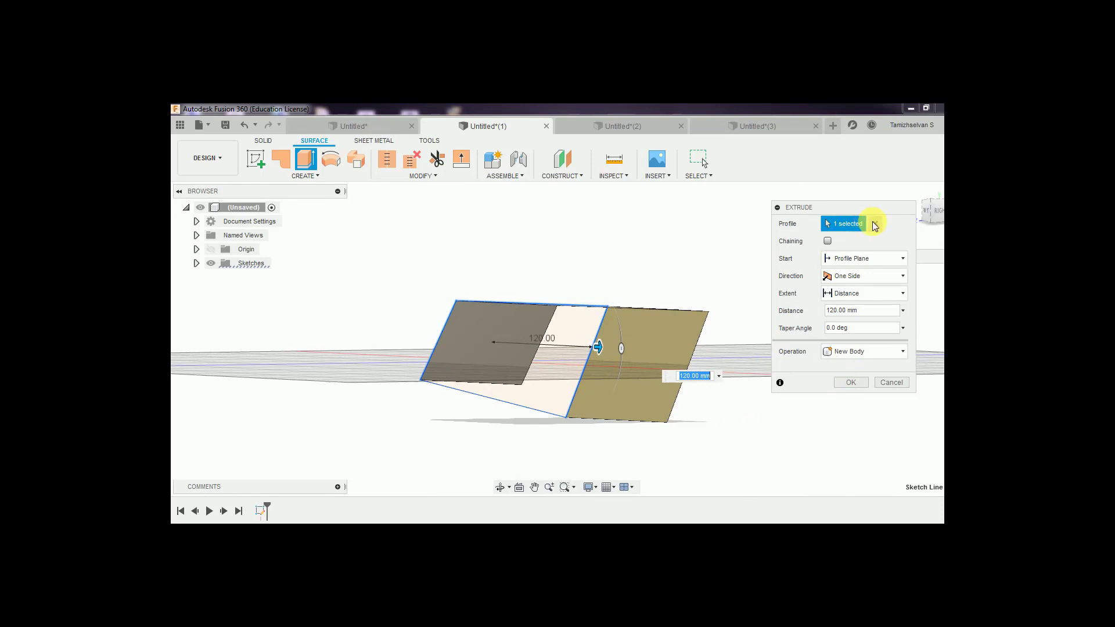
click(534, 409)
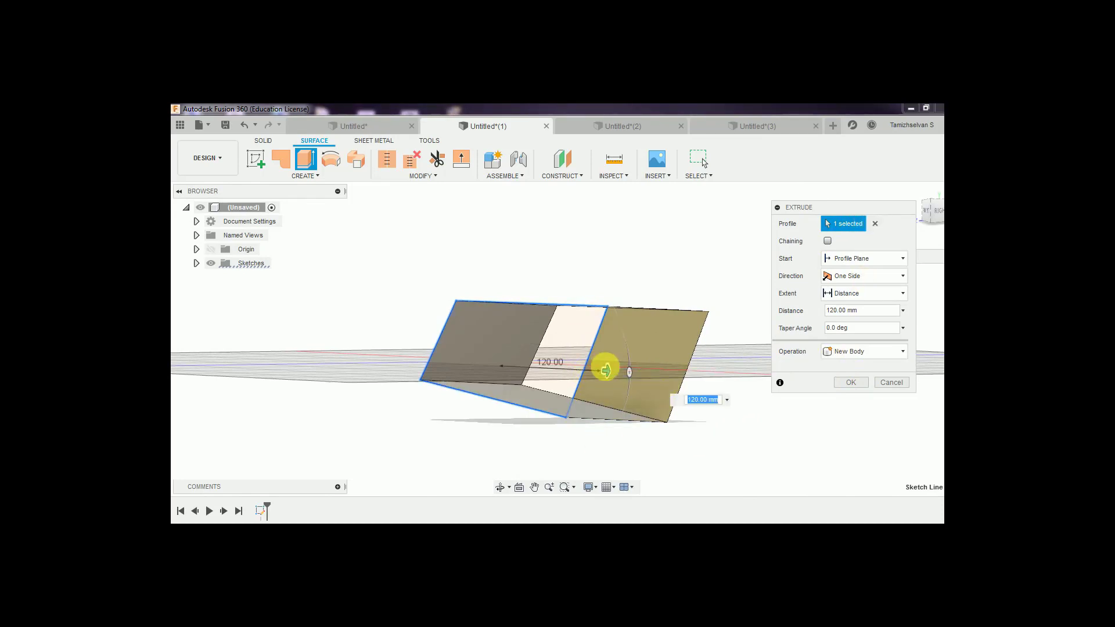
drag(605, 370, 614, 371)
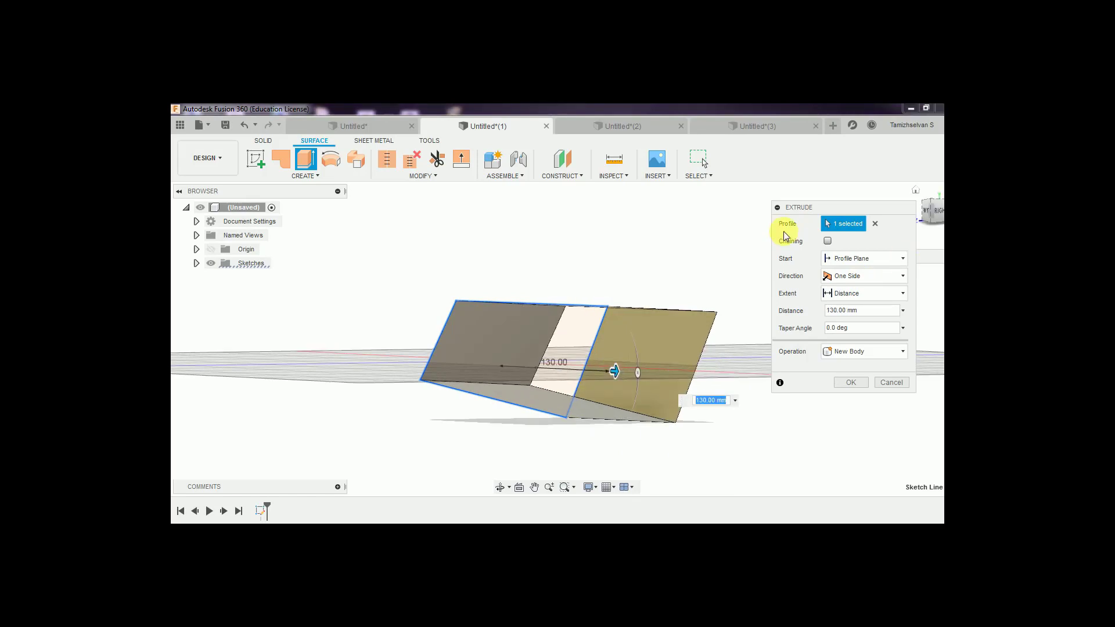
click(876, 225)
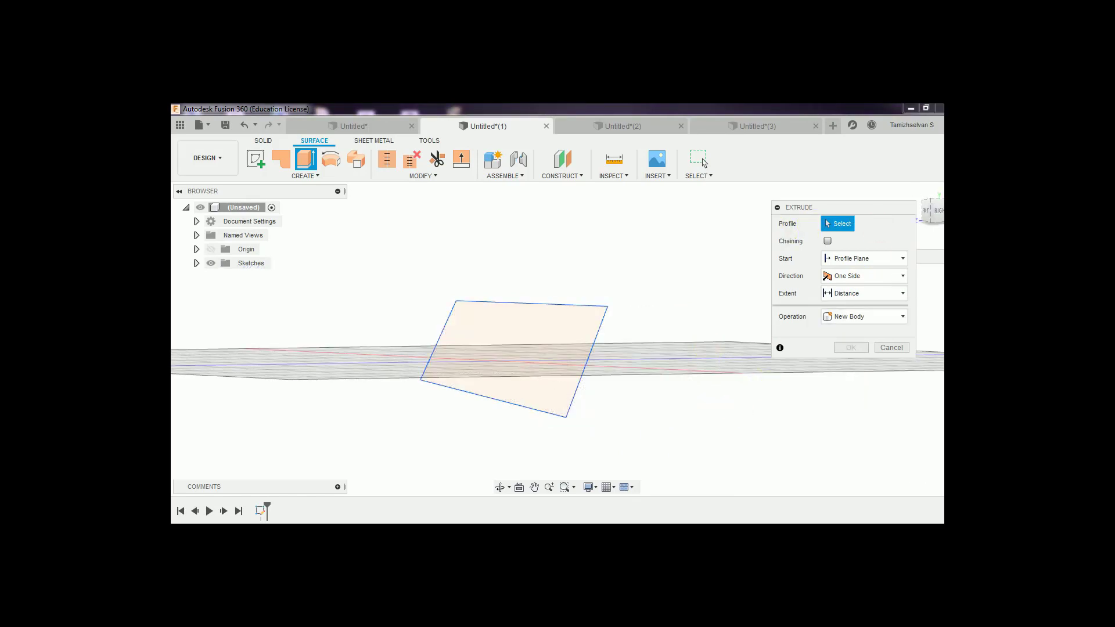
click(434, 523)
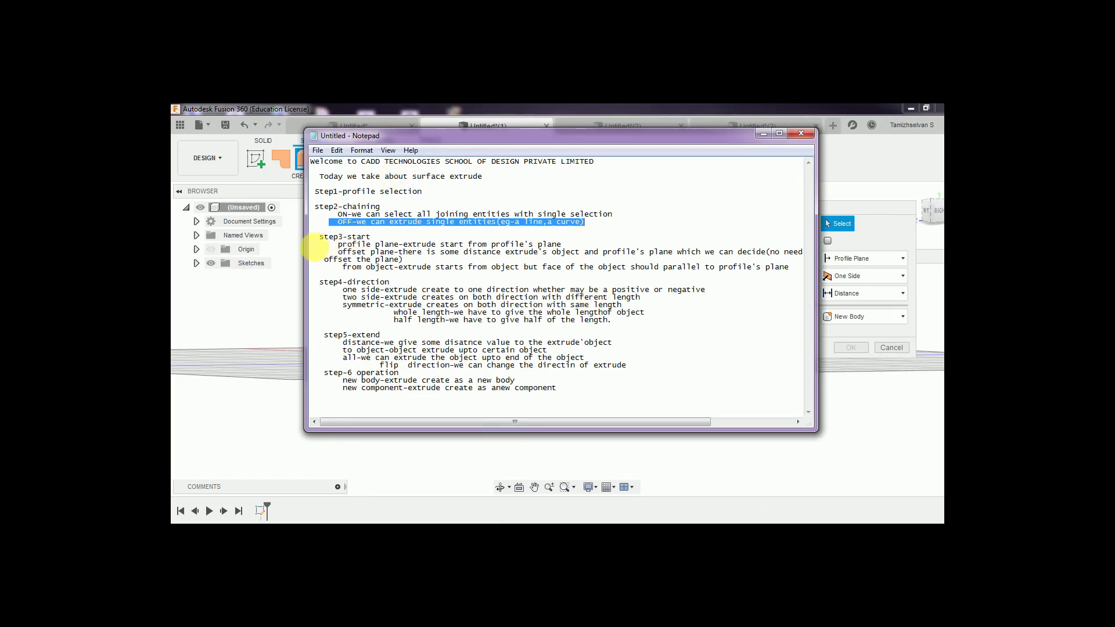
drag(316, 237, 370, 237)
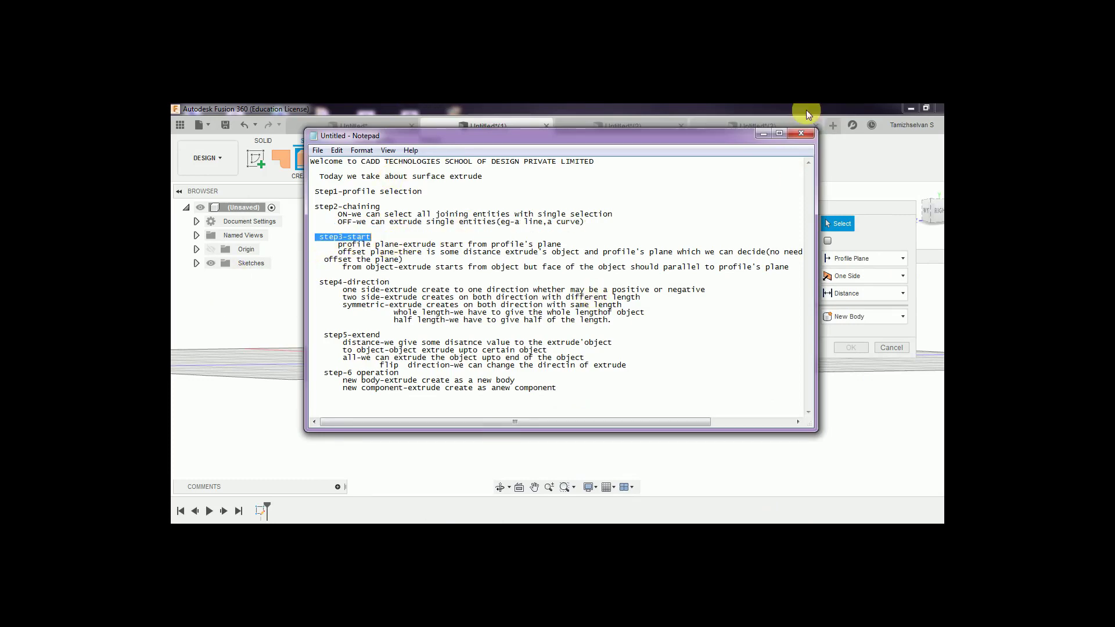
click(761, 135)
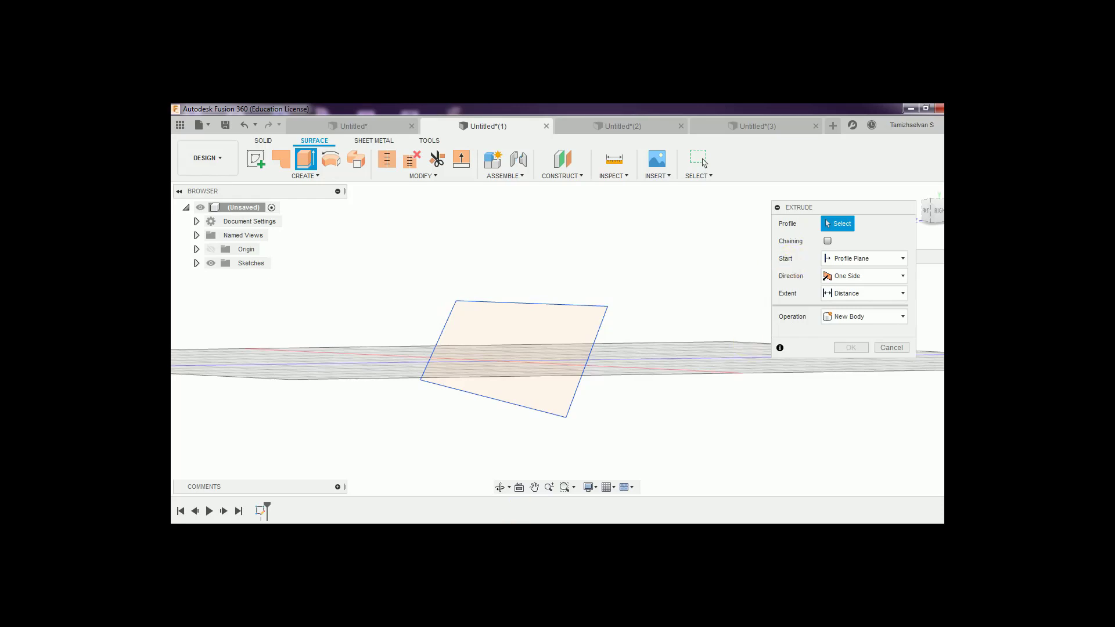
key(alt+Tab)
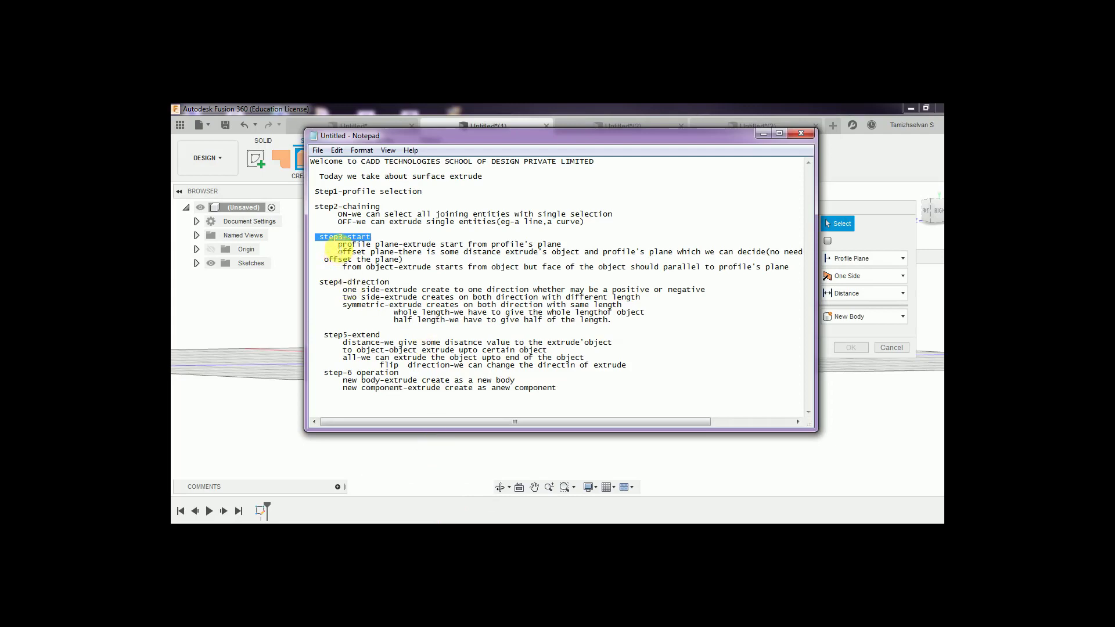
drag(335, 245, 563, 245)
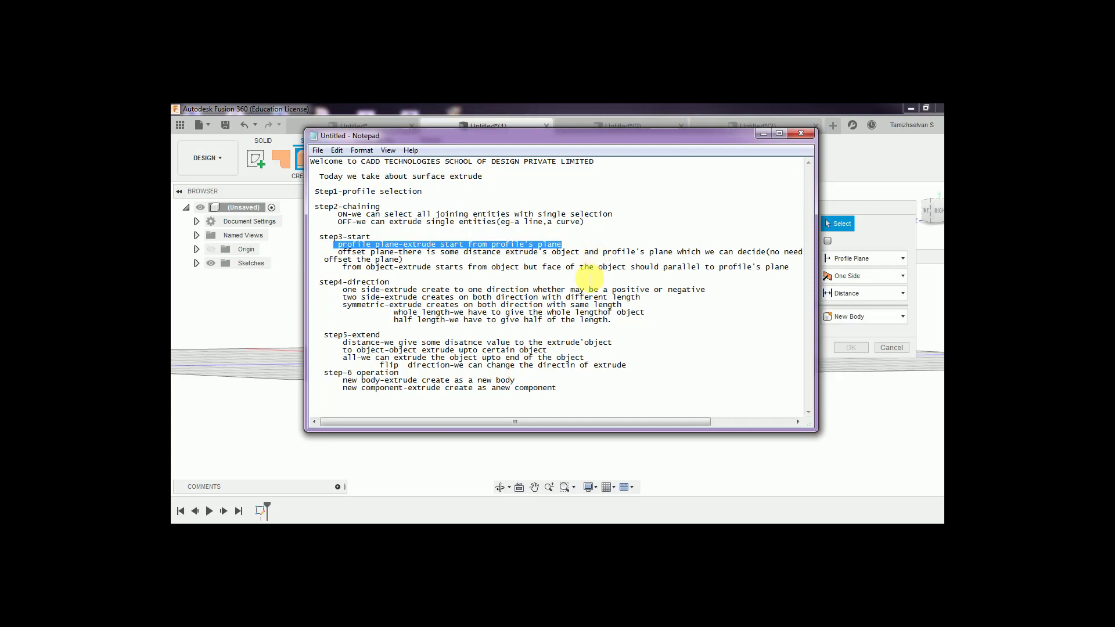
click(763, 133)
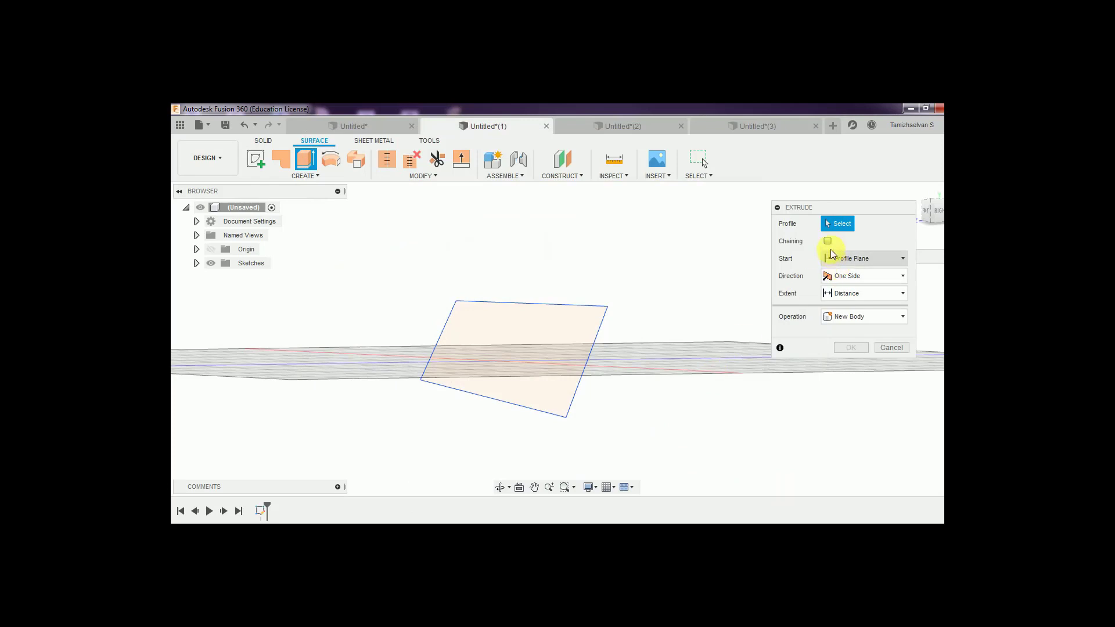
- Turn Chaining back on, select the sketch profile and extend the extrusion to 160 mm
click(827, 240)
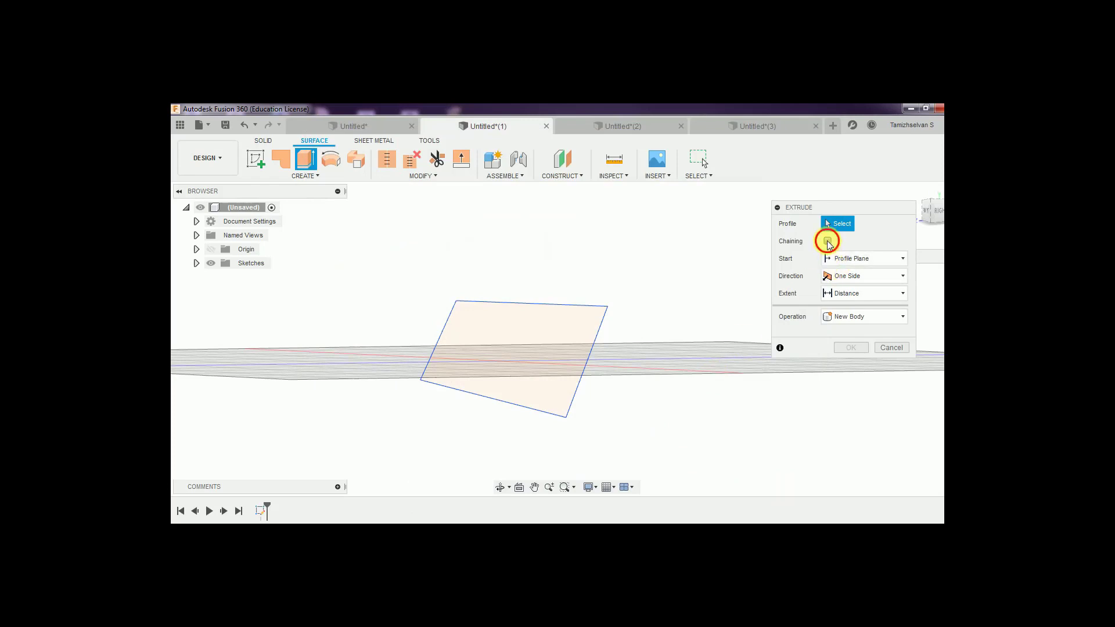
click(525, 316)
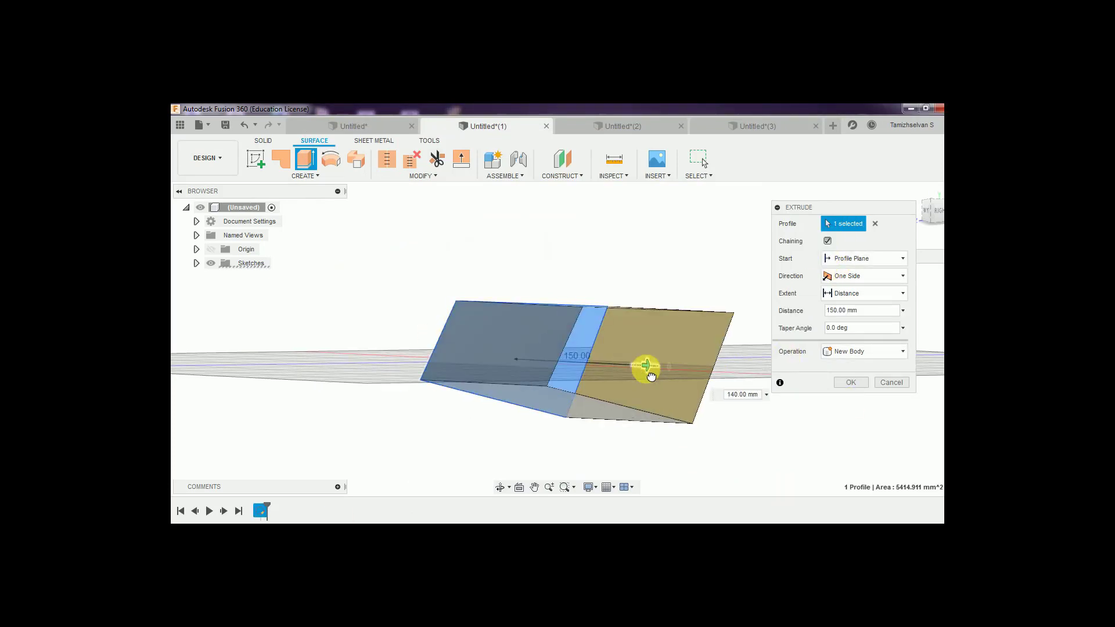
drag(629, 365, 654, 367)
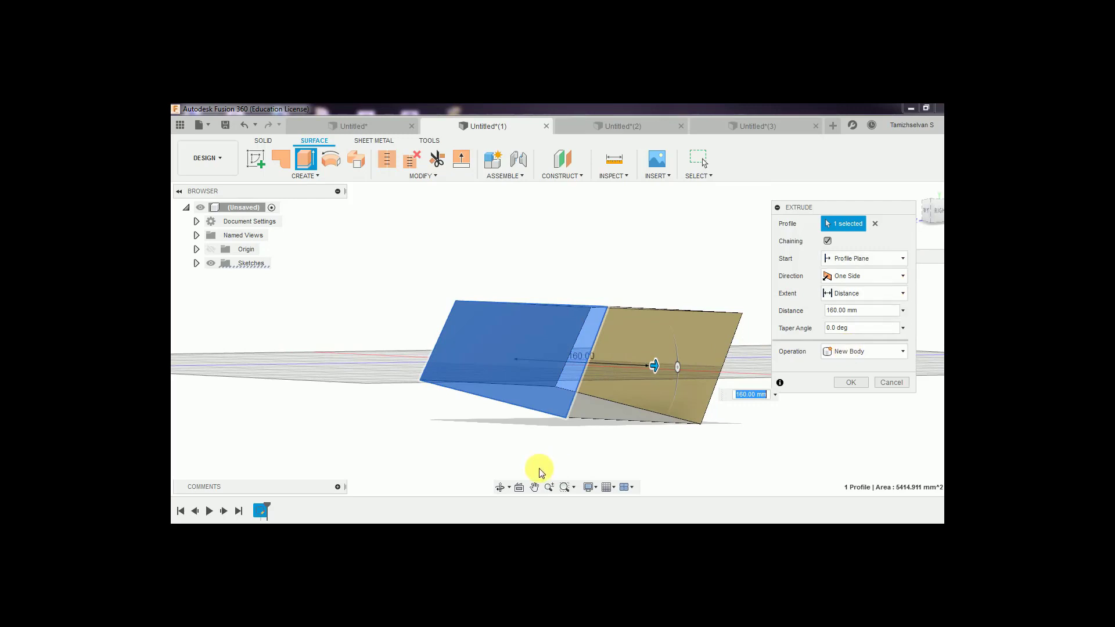
mouse_move(427, 442)
shift+middle_down()
mouse_move(514, 405)
mouse_move(468, 431)
mouse_move(531, 462)
mouse_move(498, 472)
mouse_move(440, 359)
shift+middle_up()
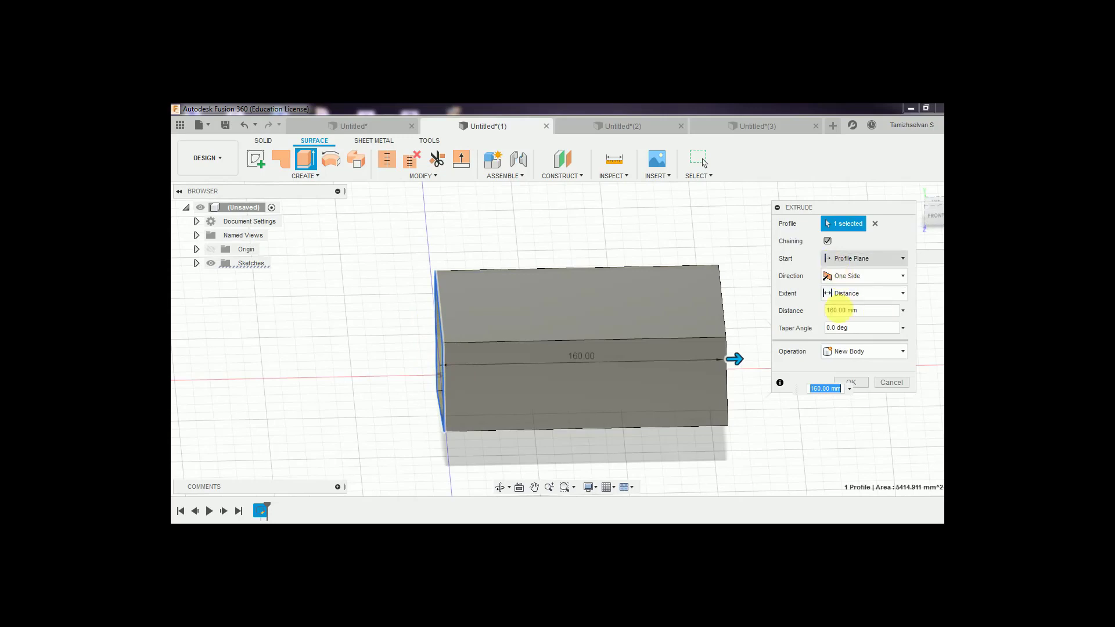
- Keep Start at Profile Plane, drag the extrusion to -80 then 130 mm, and return to the notes
click(868, 260)
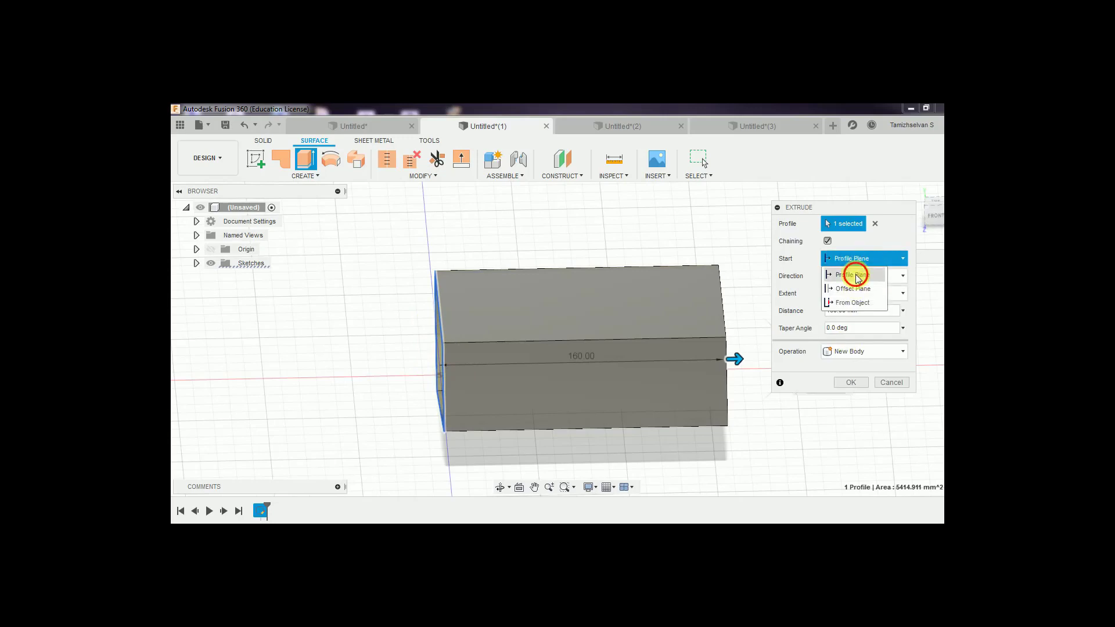
click(854, 275)
click(871, 259)
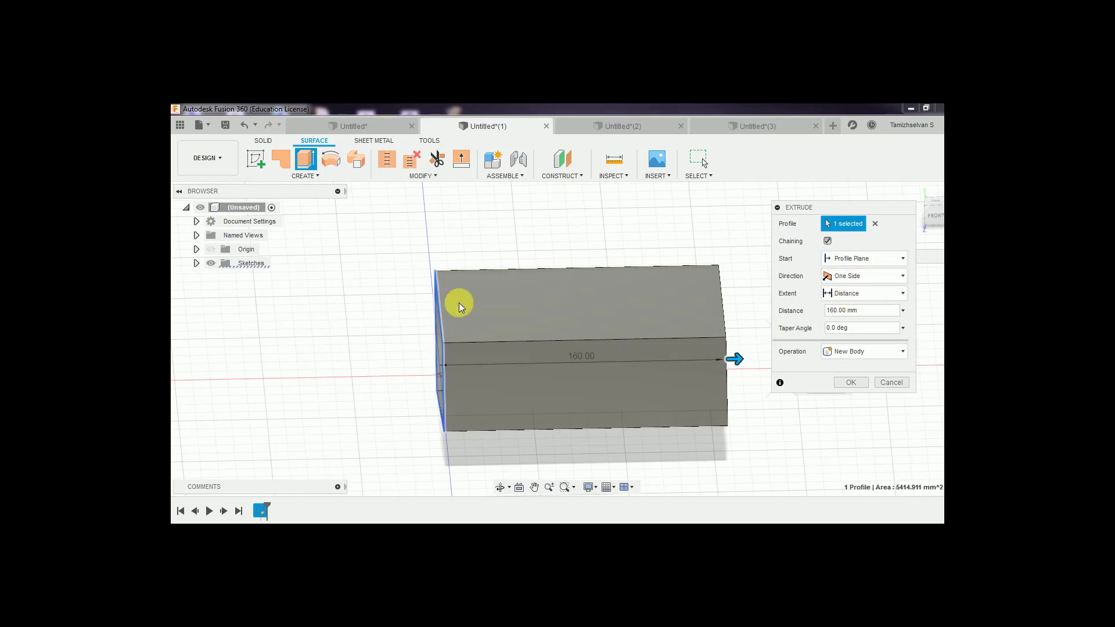
drag(734, 359, 313, 371)
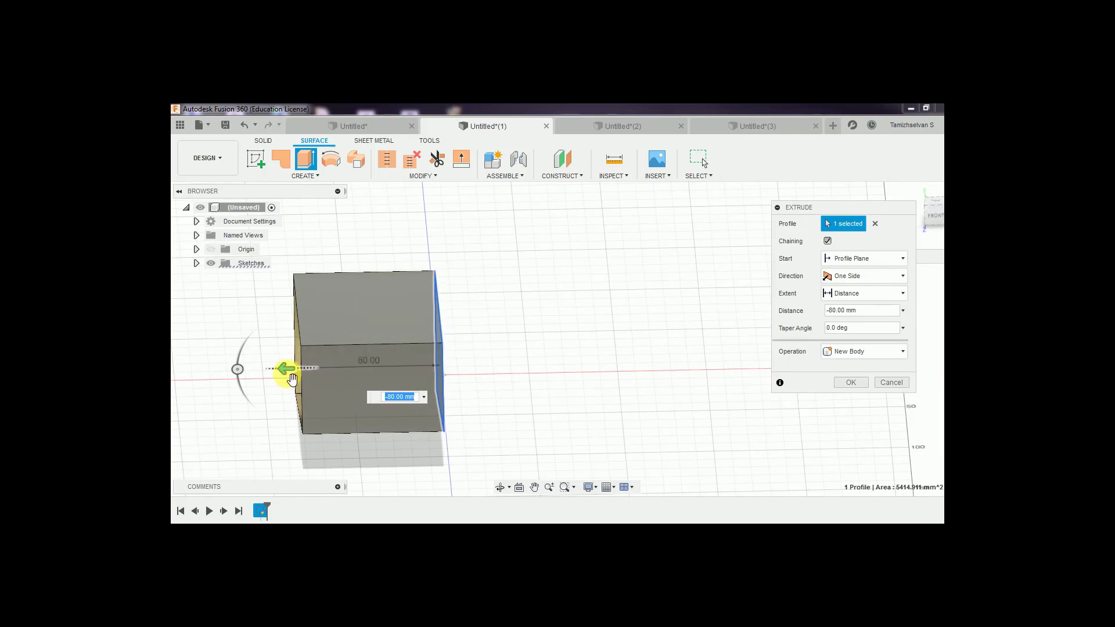
drag(290, 377, 681, 359)
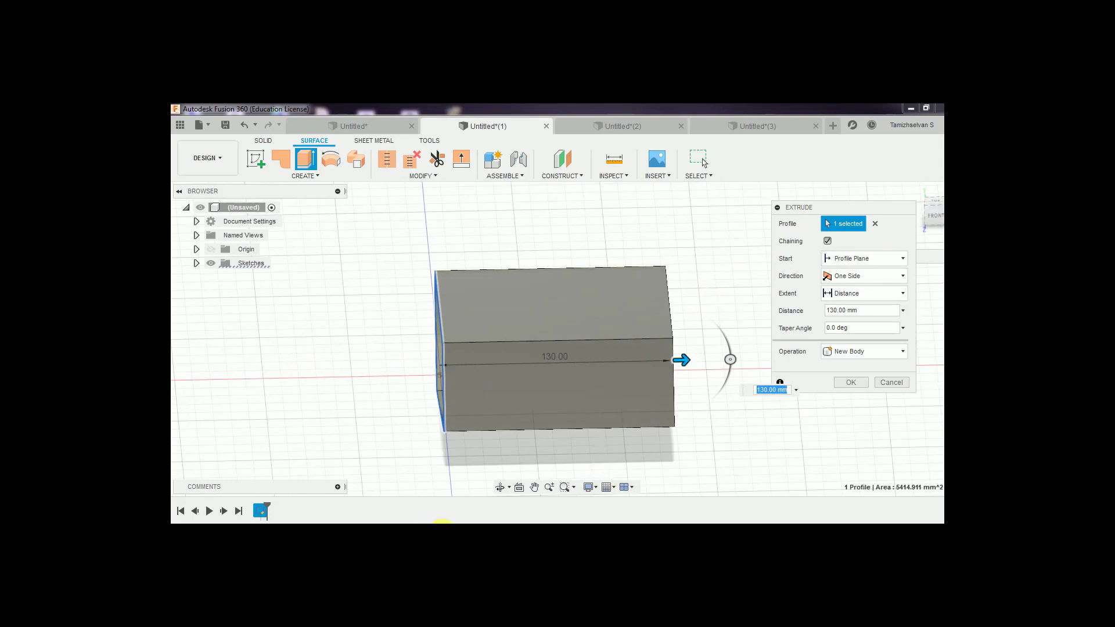
key(alt+Tab)
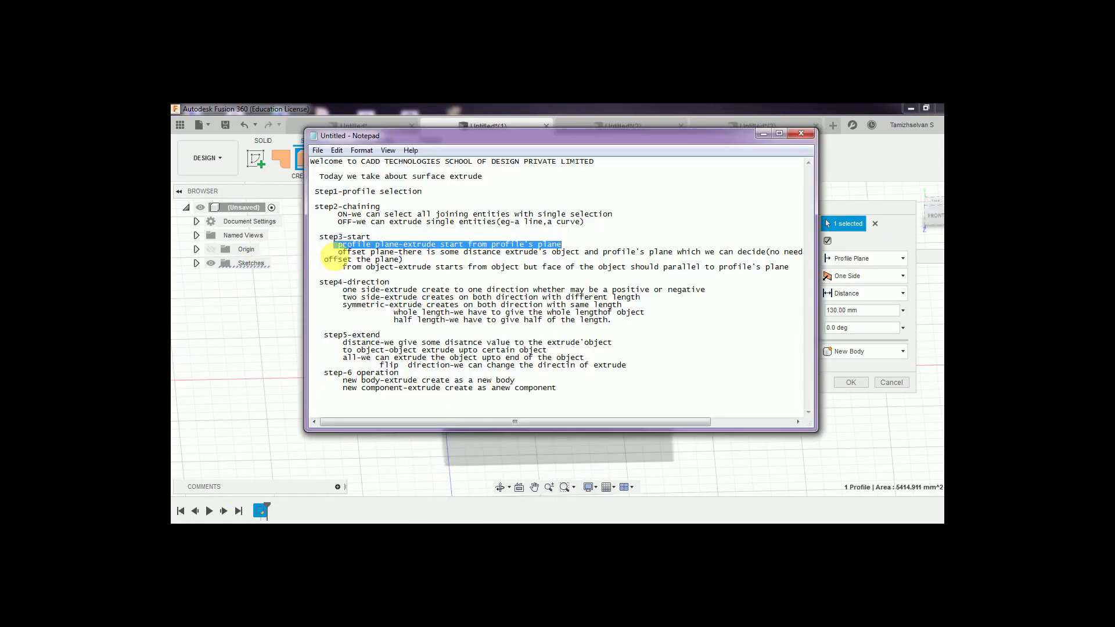
- Highlight the offset-plane note, minimize Notepad, and show the Extrude Start options
drag(335, 252, 407, 260)
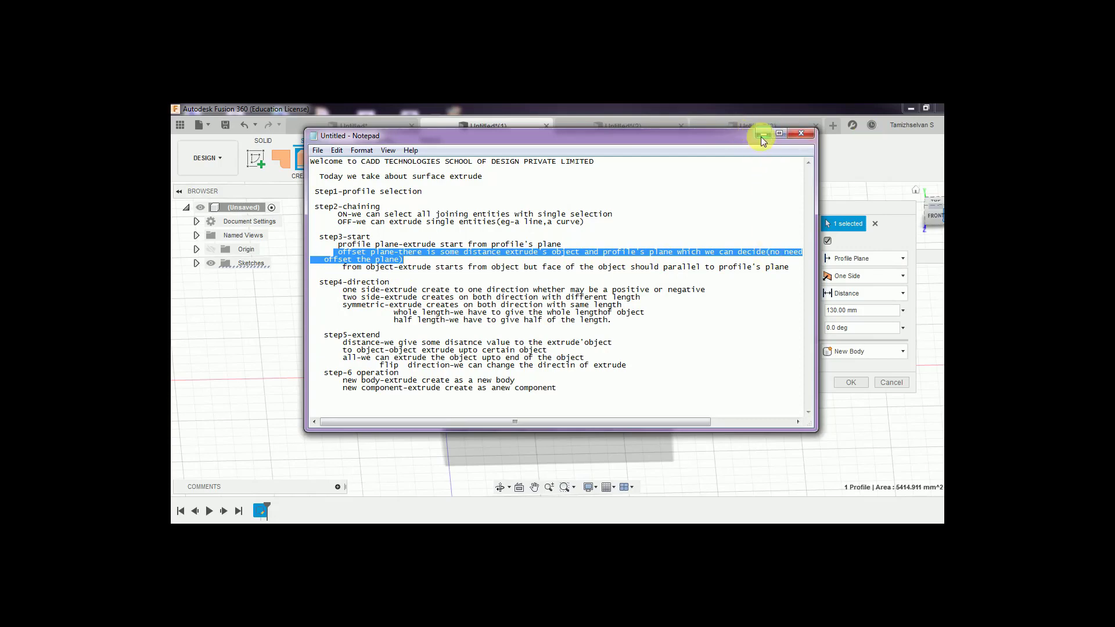
click(762, 135)
click(886, 259)
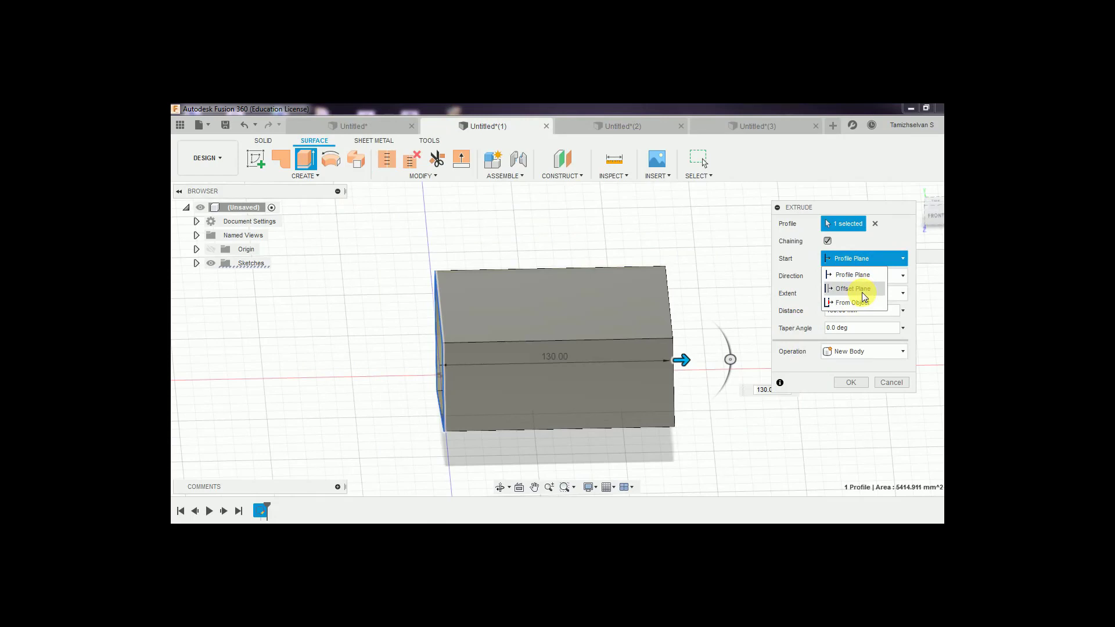
- Choose Offset Plane as the extrude Start and enter offsets 20, -20, then 50
click(862, 292)
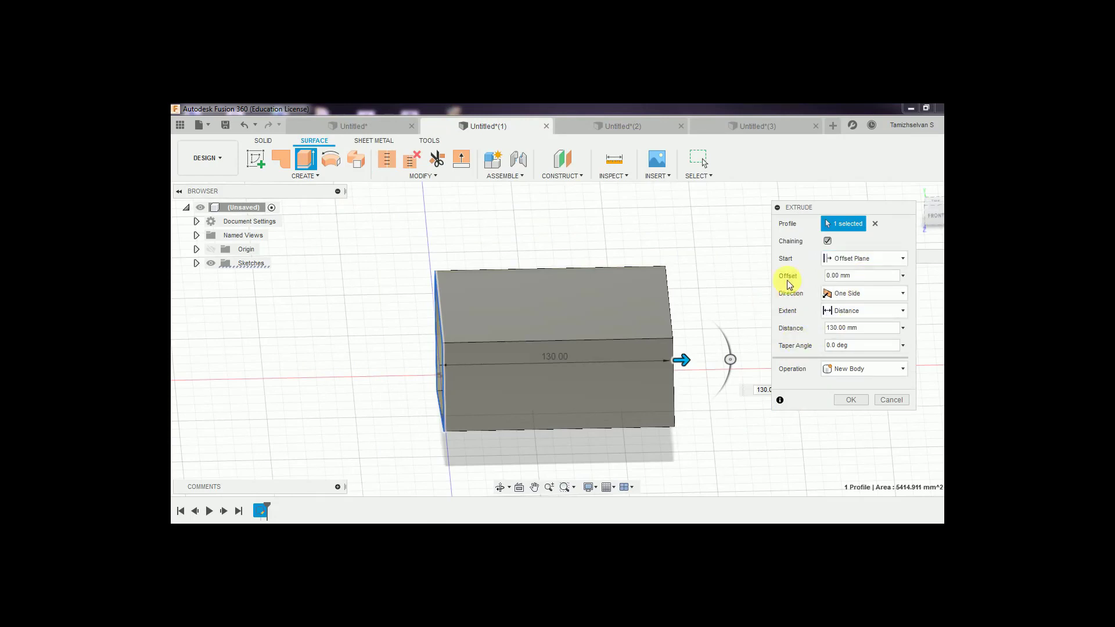
click(854, 277)
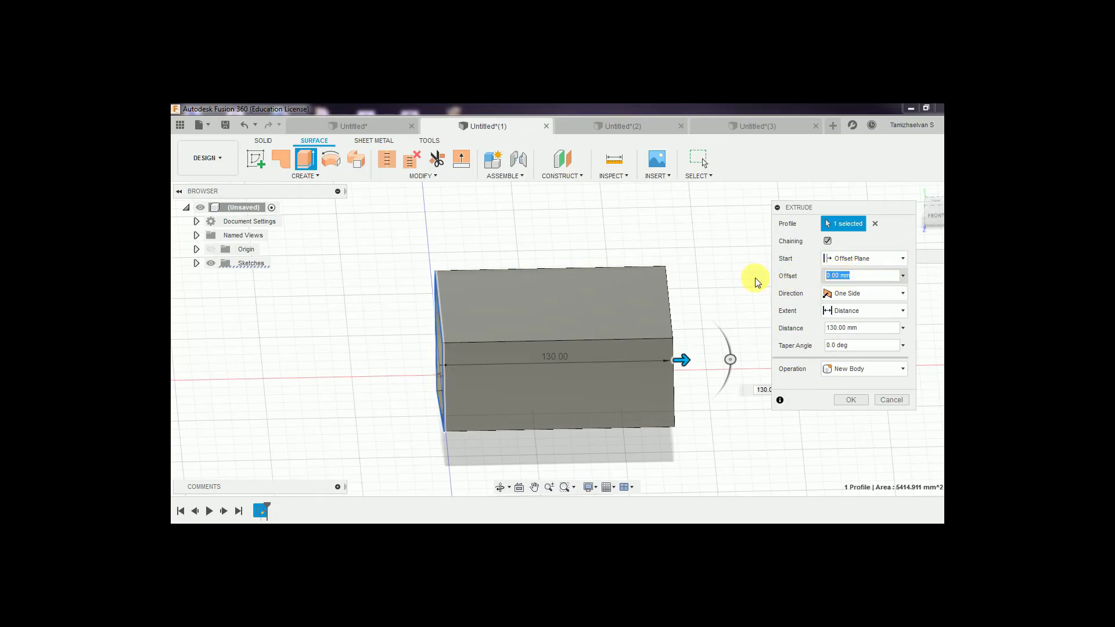
text(20)
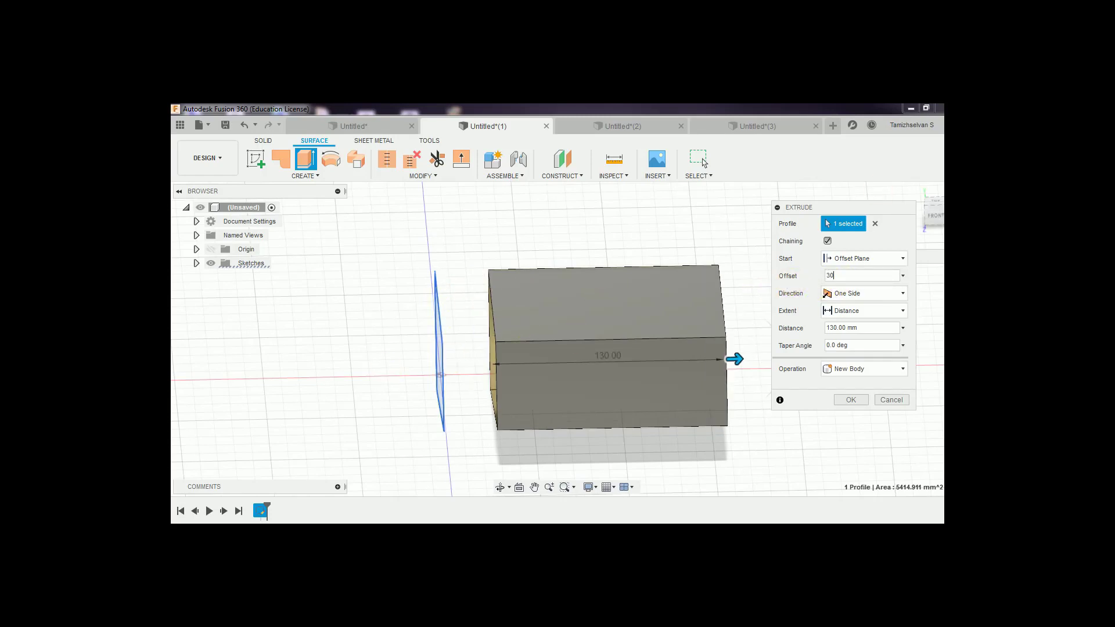
double_click(836, 275)
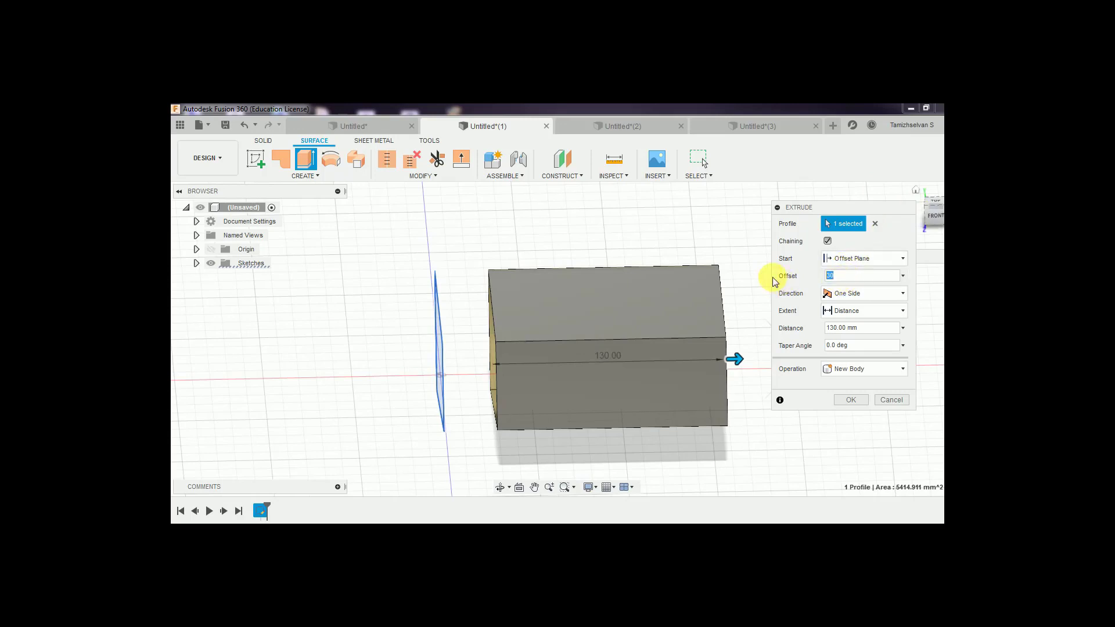
text(-20)
key(Return)
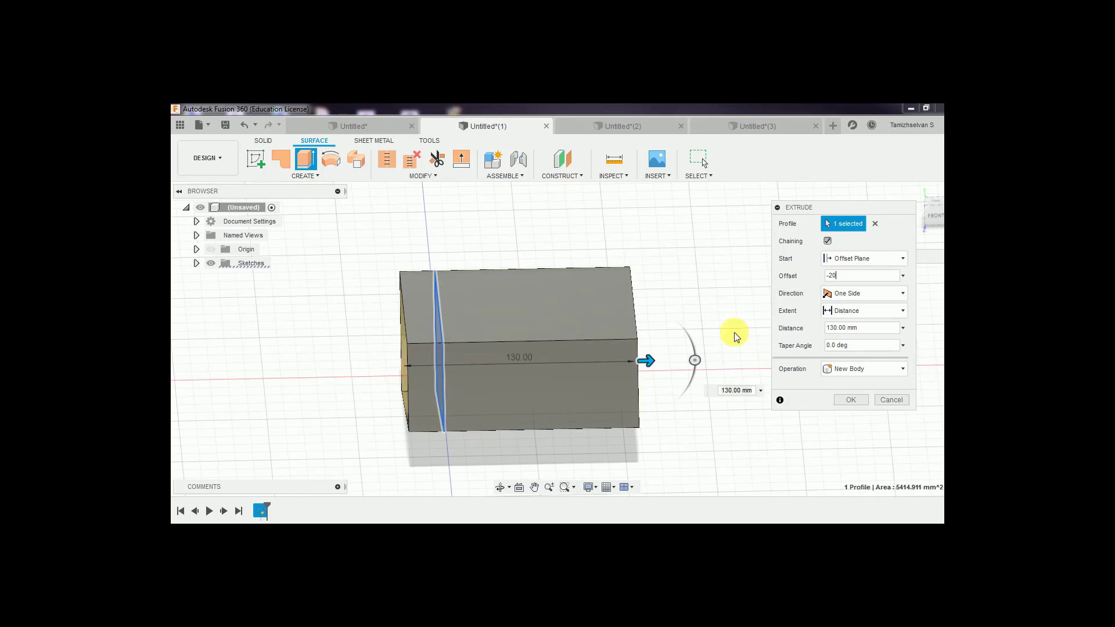
click(830, 278)
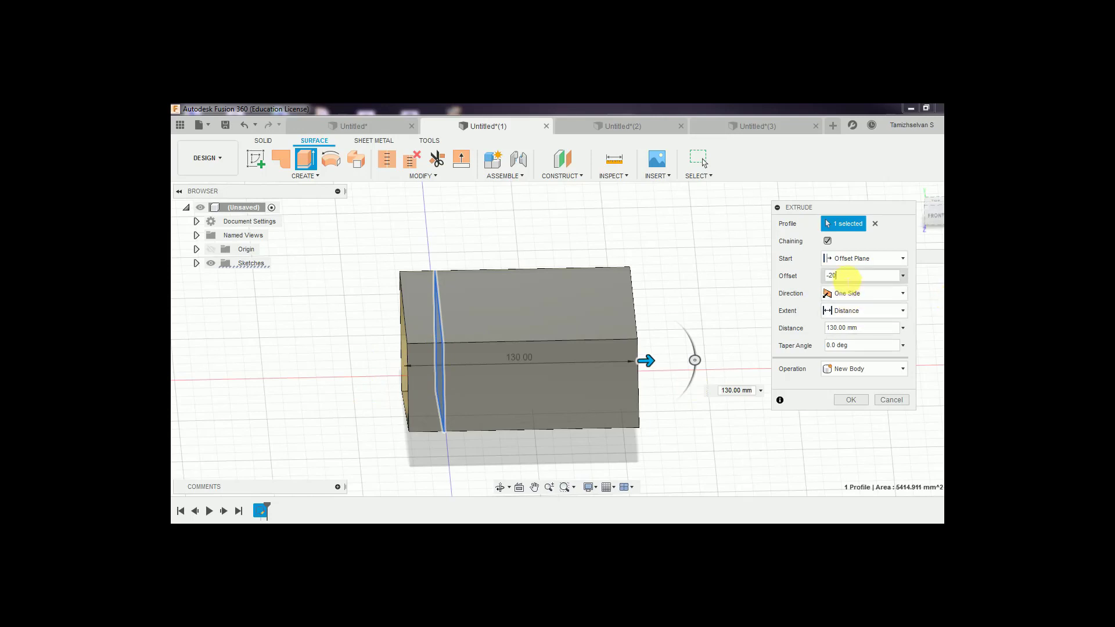
double_click(839, 276)
text(50)
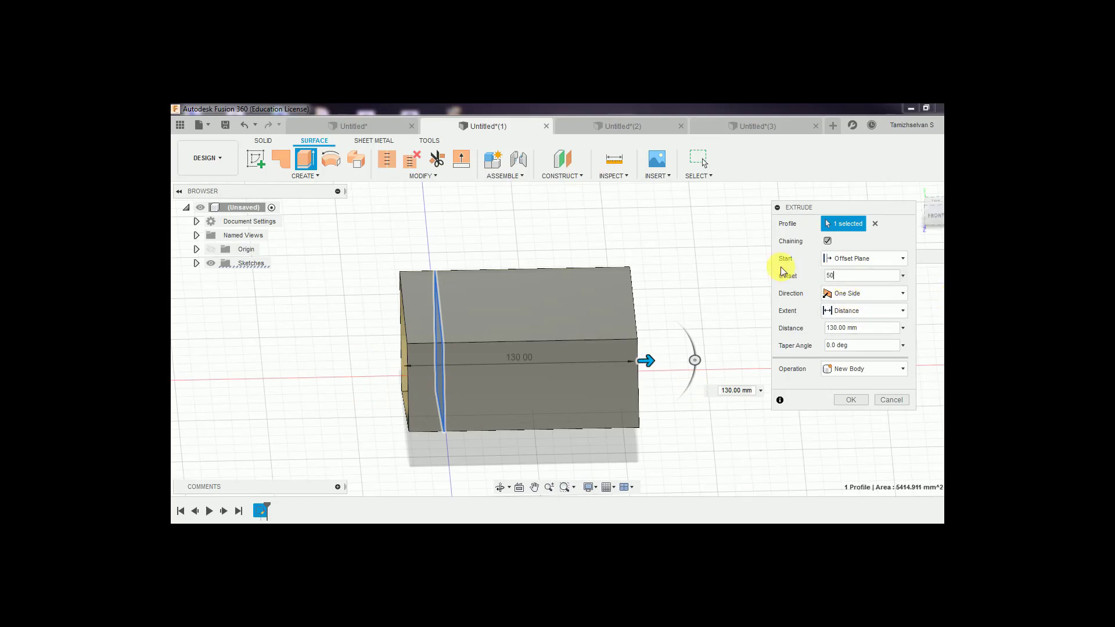
key(Return)
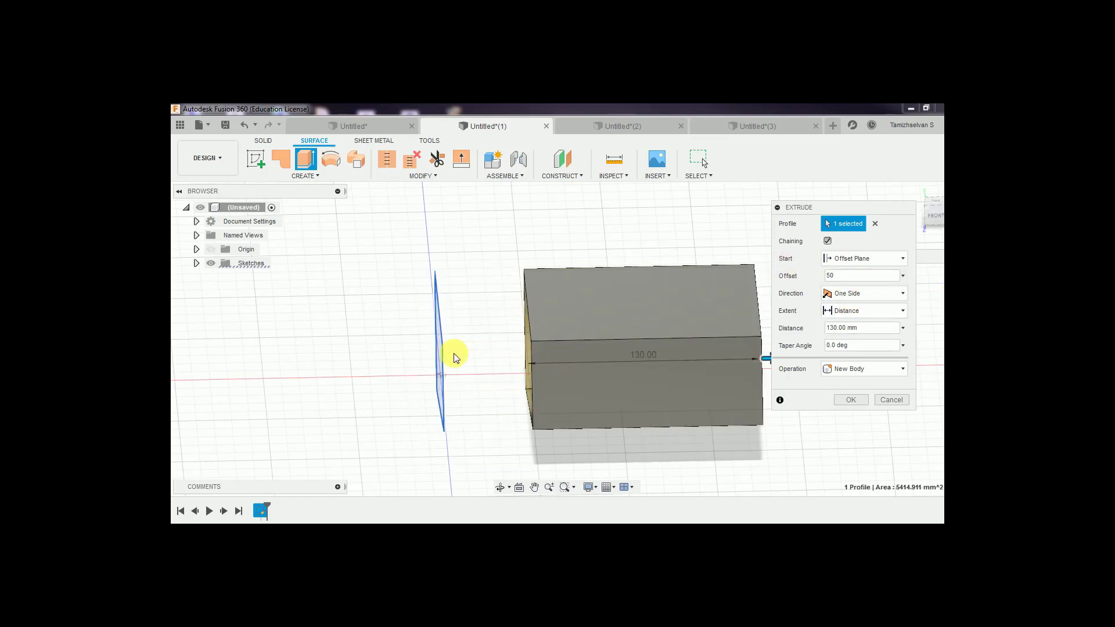
click(841, 275)
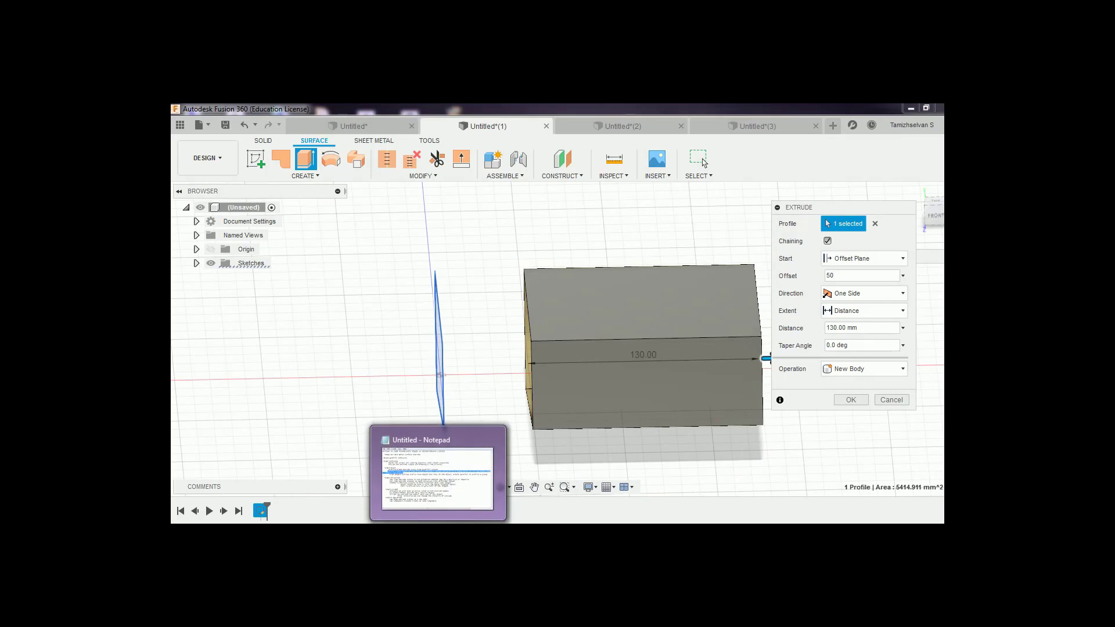
- Bring up the notes on the 'From object' start option, then minimize them
click(438, 473)
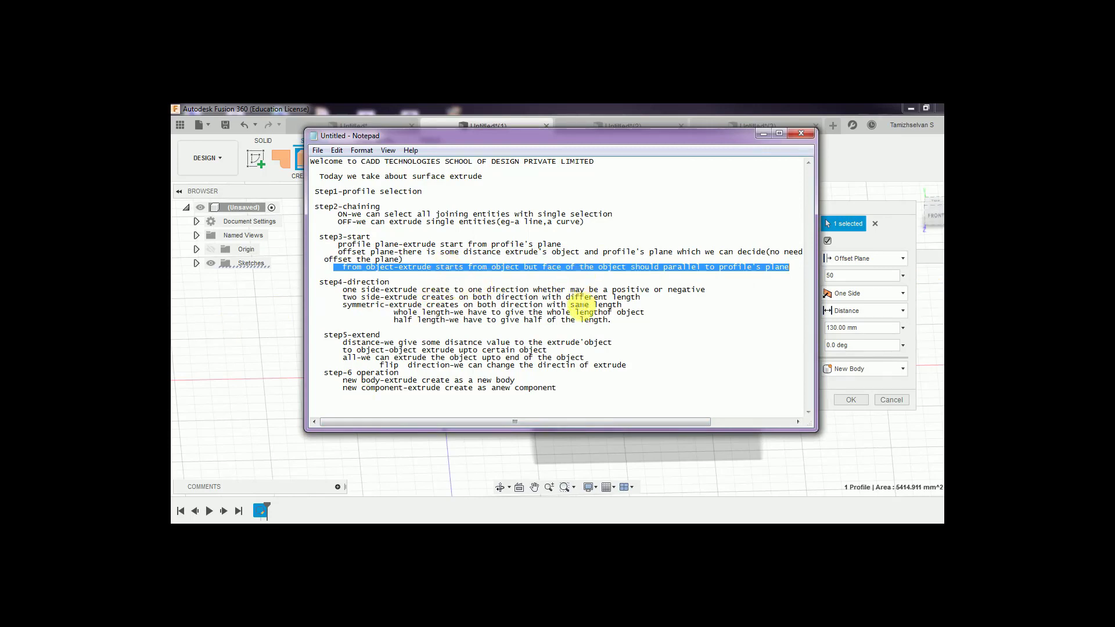
click(762, 137)
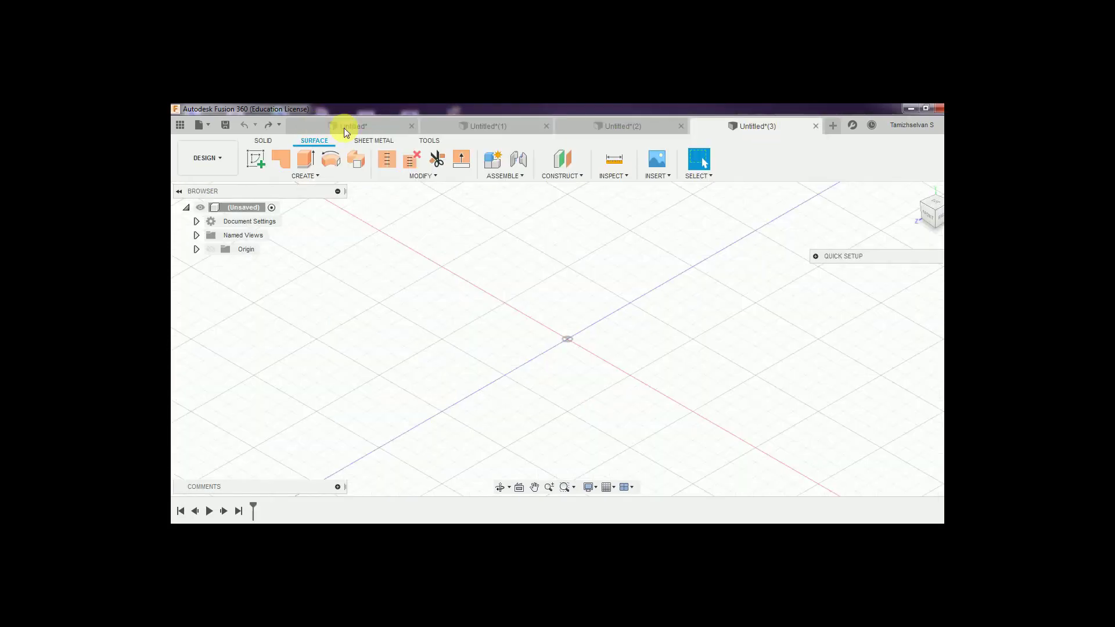
- In the Untitled cube design, draw a 2-point rectangle beside the cube and start a surface Extrude on it
click(368, 128)
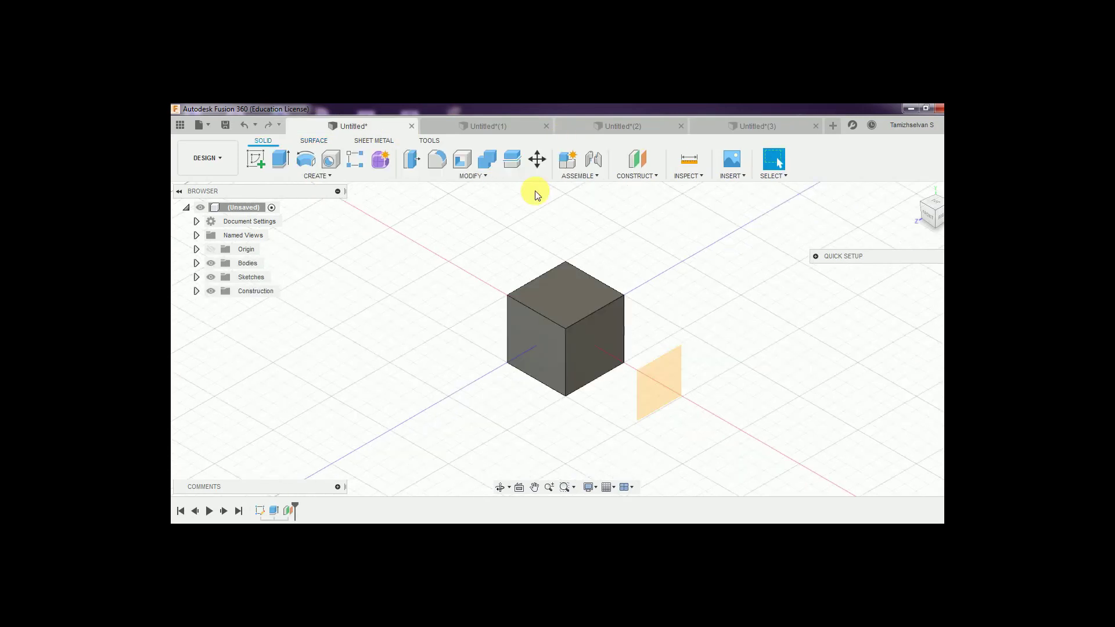
click(650, 391)
click(256, 158)
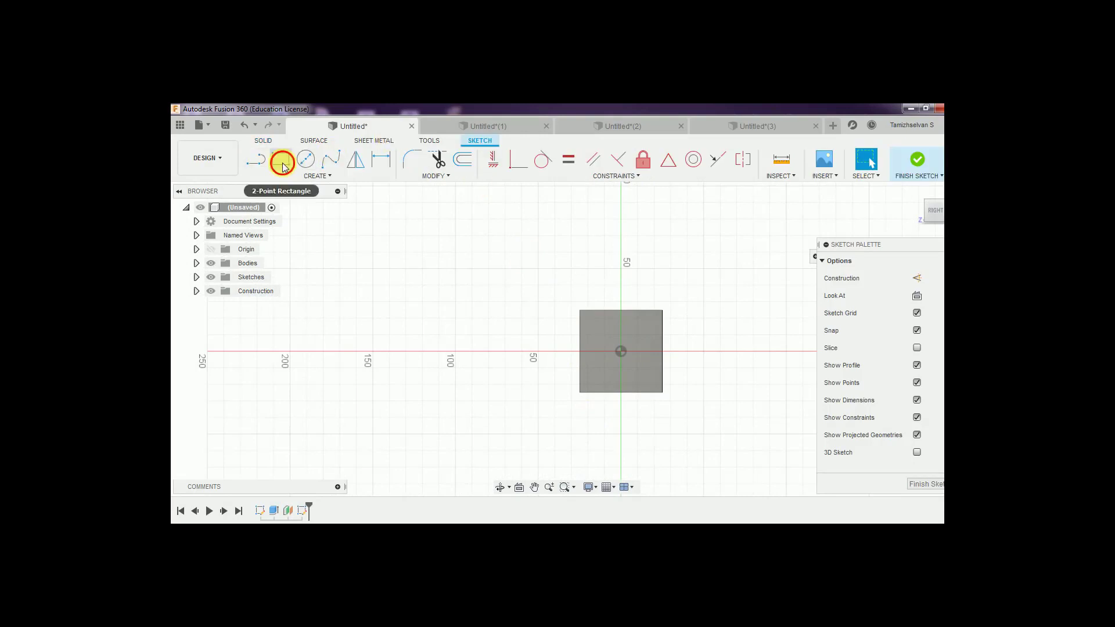
click(281, 159)
click(480, 301)
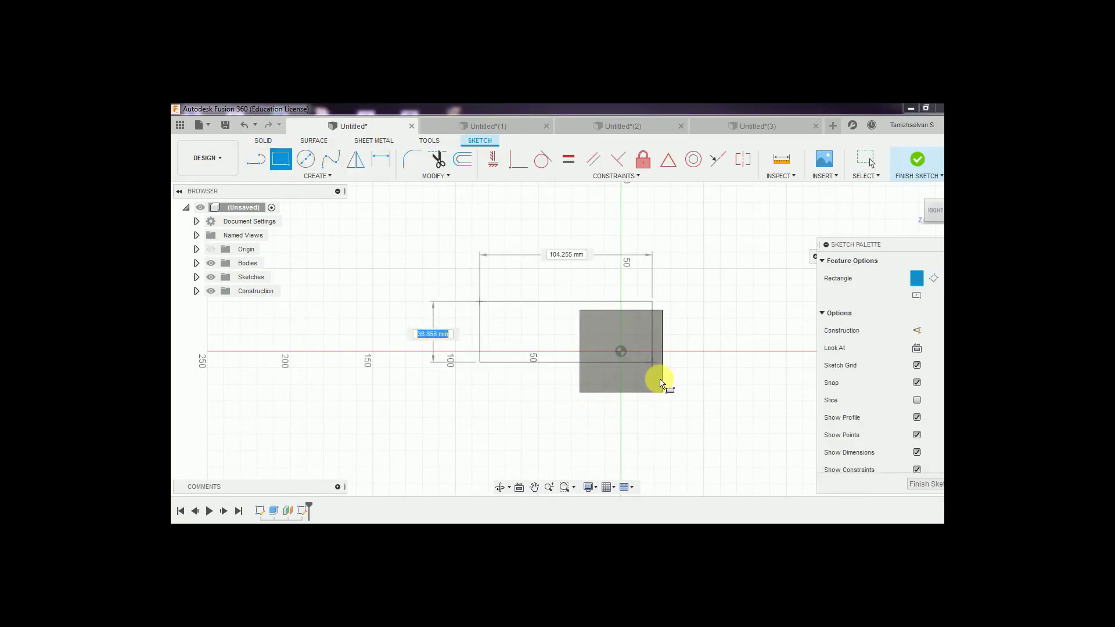
click(659, 385)
click(927, 165)
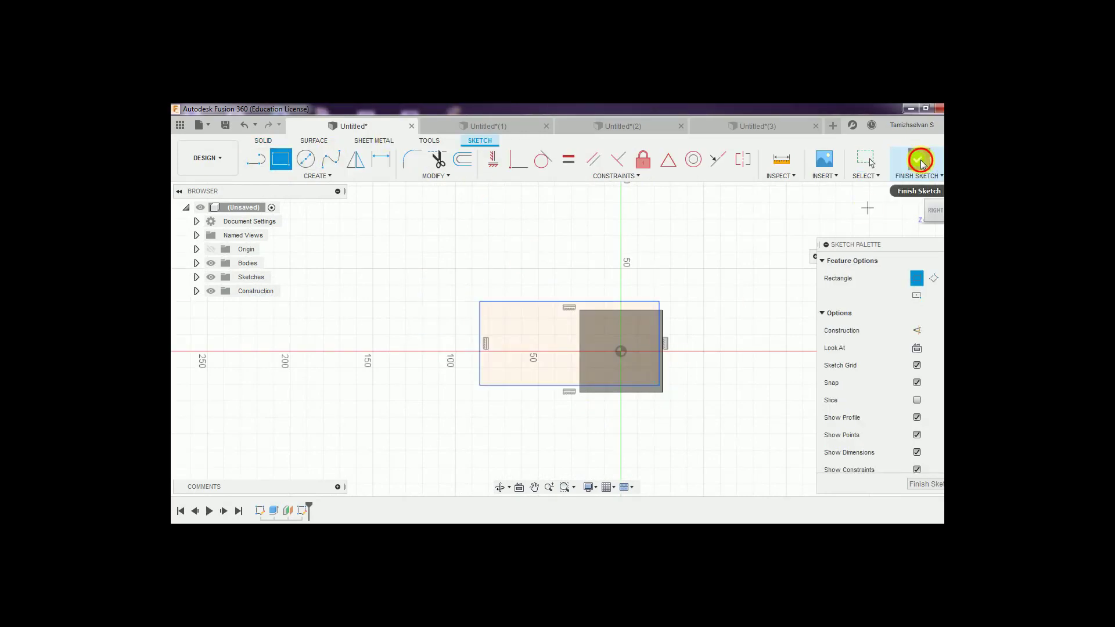
click(315, 143)
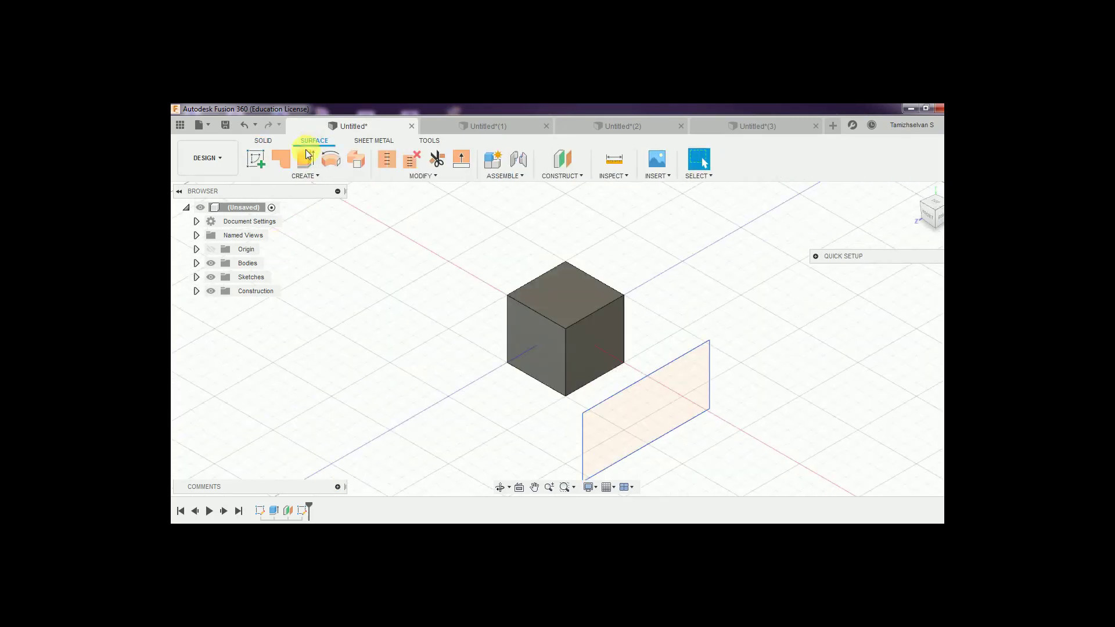
click(305, 159)
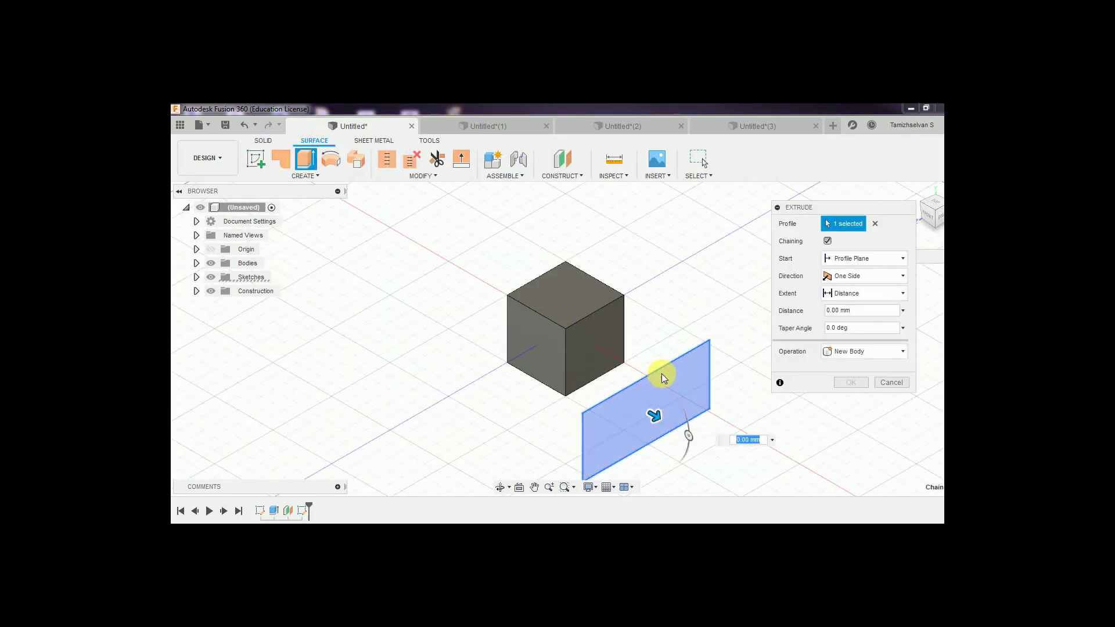
- Make the surface extrude start From Object on the cube face, keeping a 40 mm distance
click(885, 262)
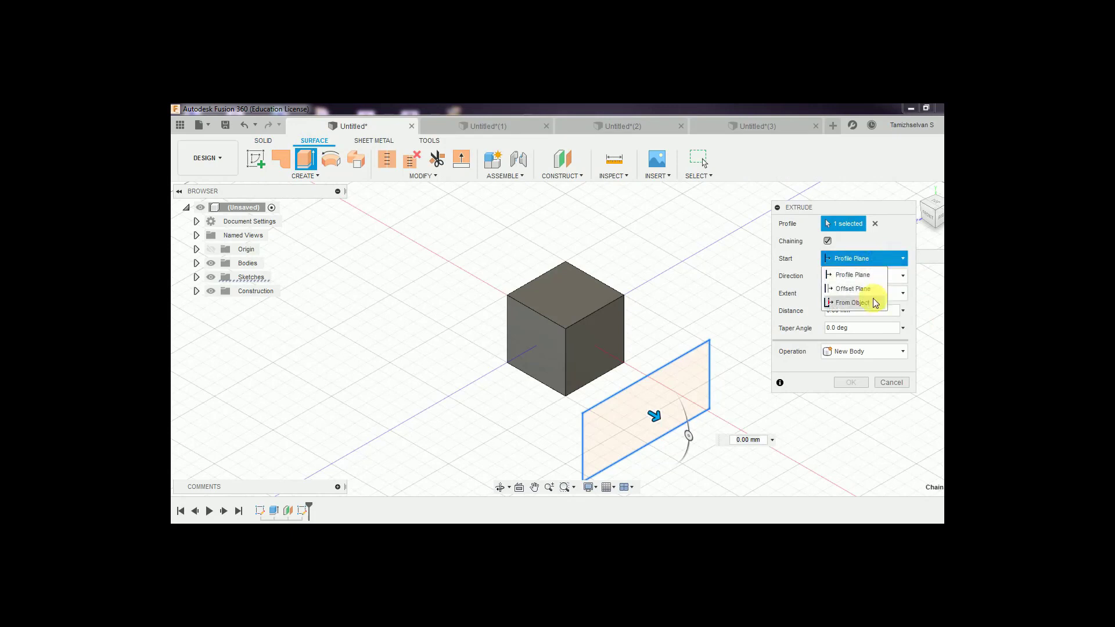
click(851, 304)
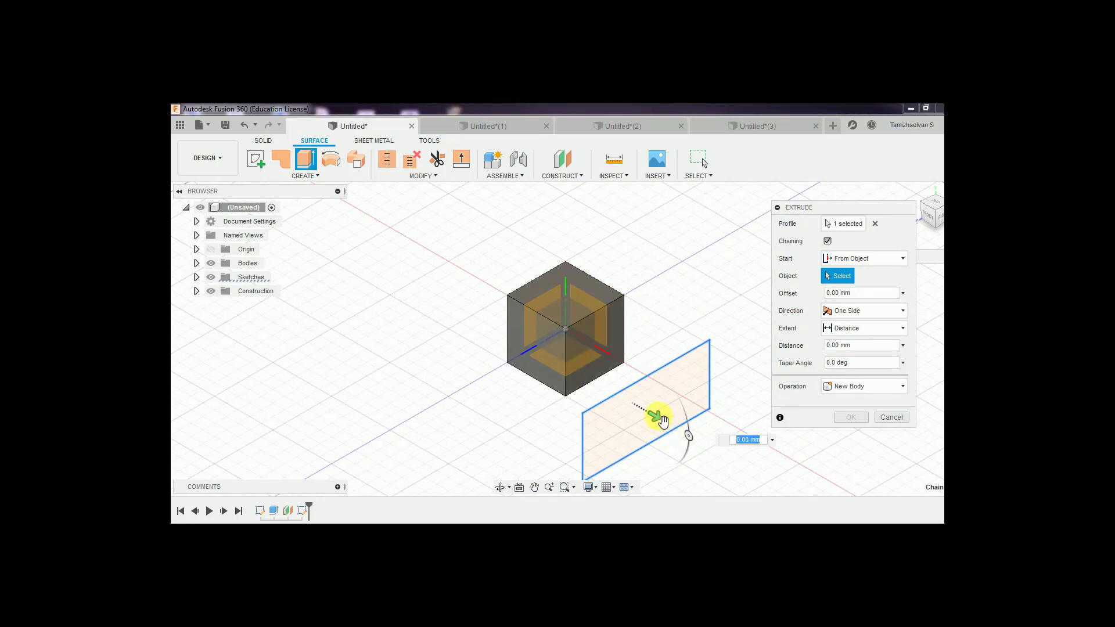
mouse_move(663, 421)
mouse_down()
mouse_move(593, 373)
mouse_move(673, 478)
mouse_up()
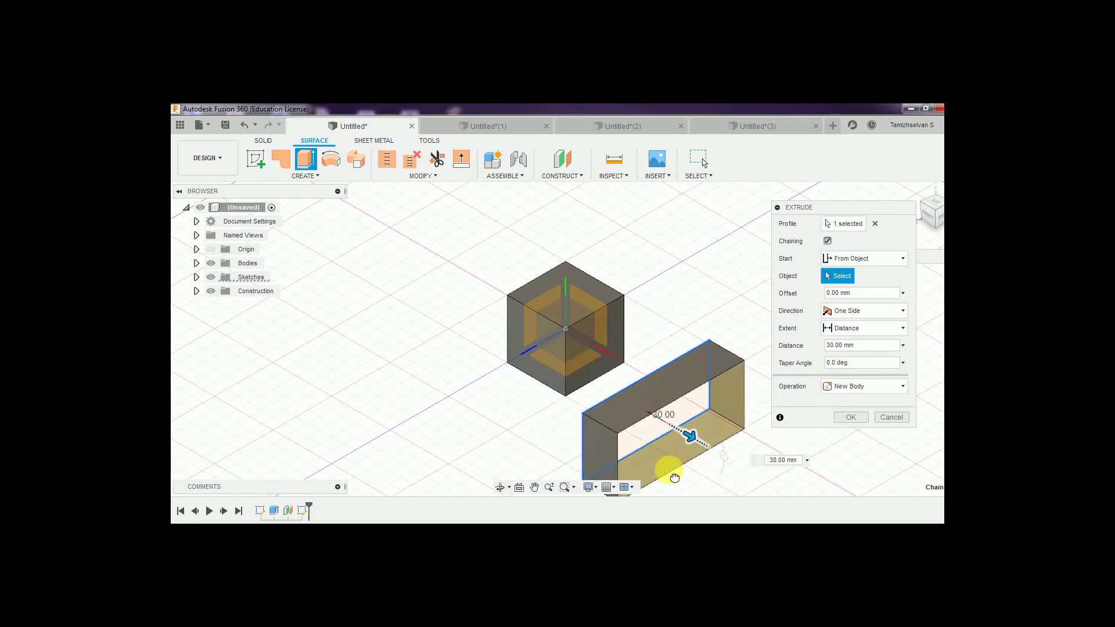
click(617, 334)
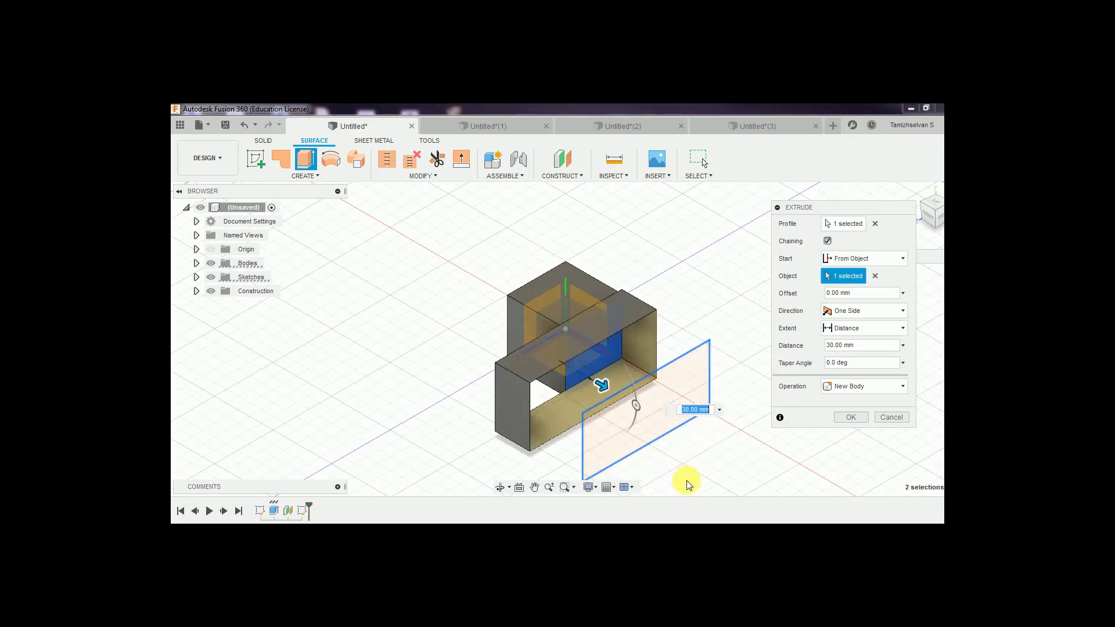
mouse_move(599, 385)
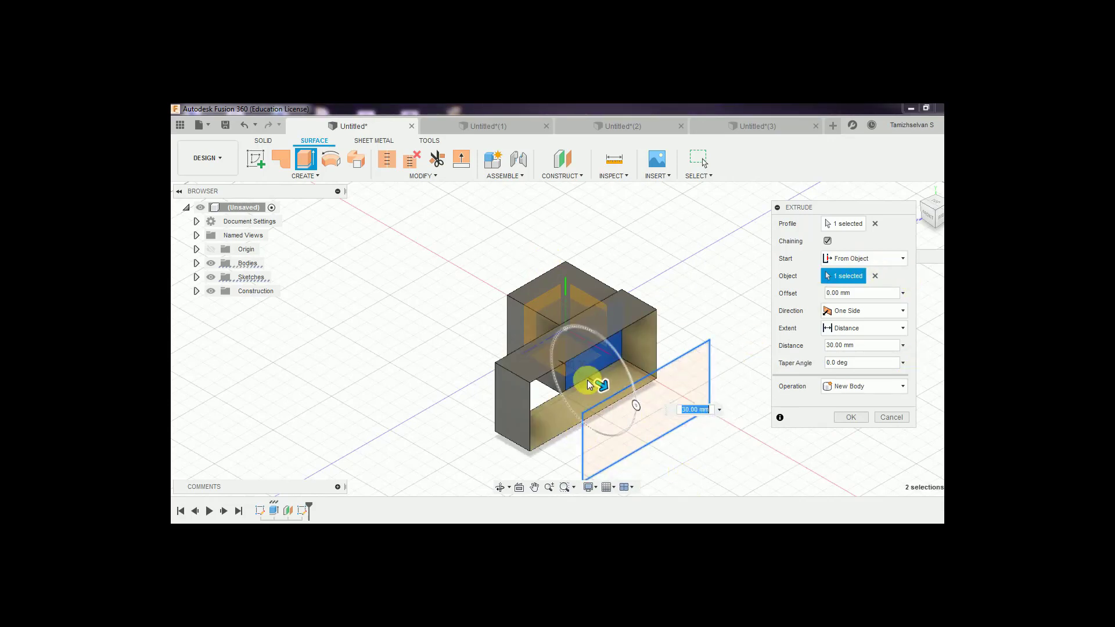
mouse_move(590, 385)
mouse_down()
mouse_move(641, 399)
mouse_move(760, 483)
mouse_up()
drag(631, 411, 612, 391)
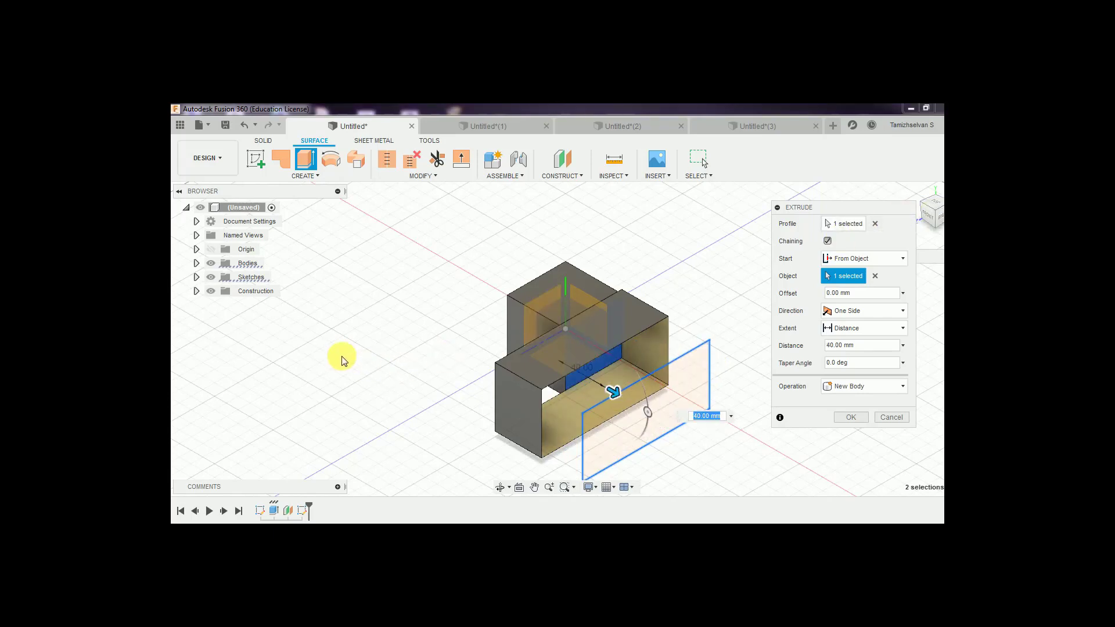
- Set a 10 mm start offset from the cube face, keeping Start as From Object
mouse_move(289, 364)
shift+middle_down()
mouse_move(368, 352)
mouse_move(349, 374)
shift+middle_up()
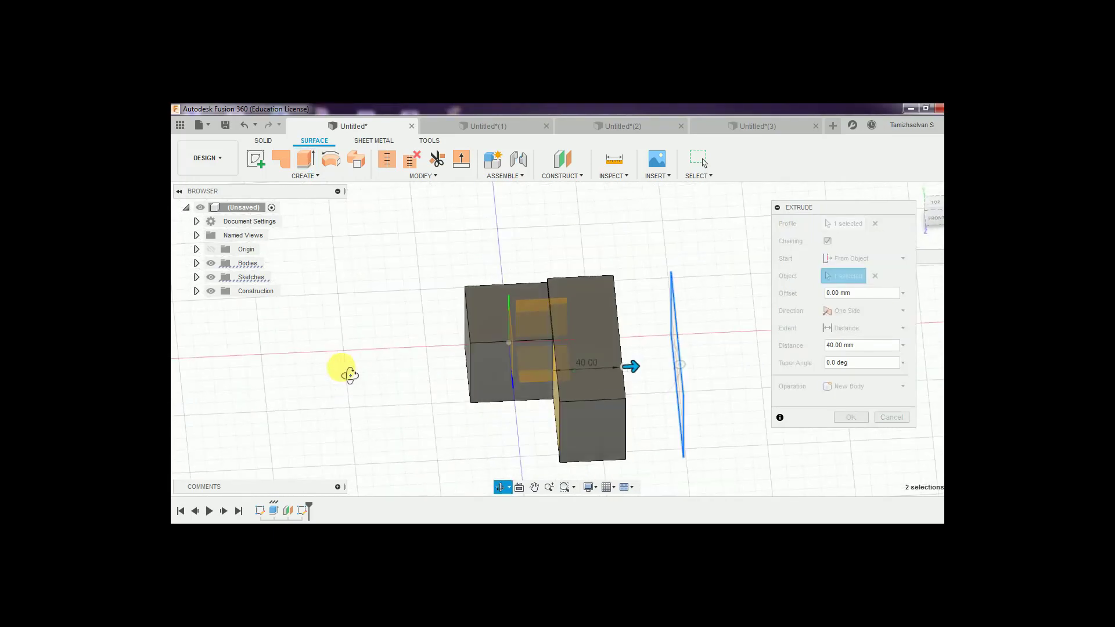
scroll(556, 371, up, 2)
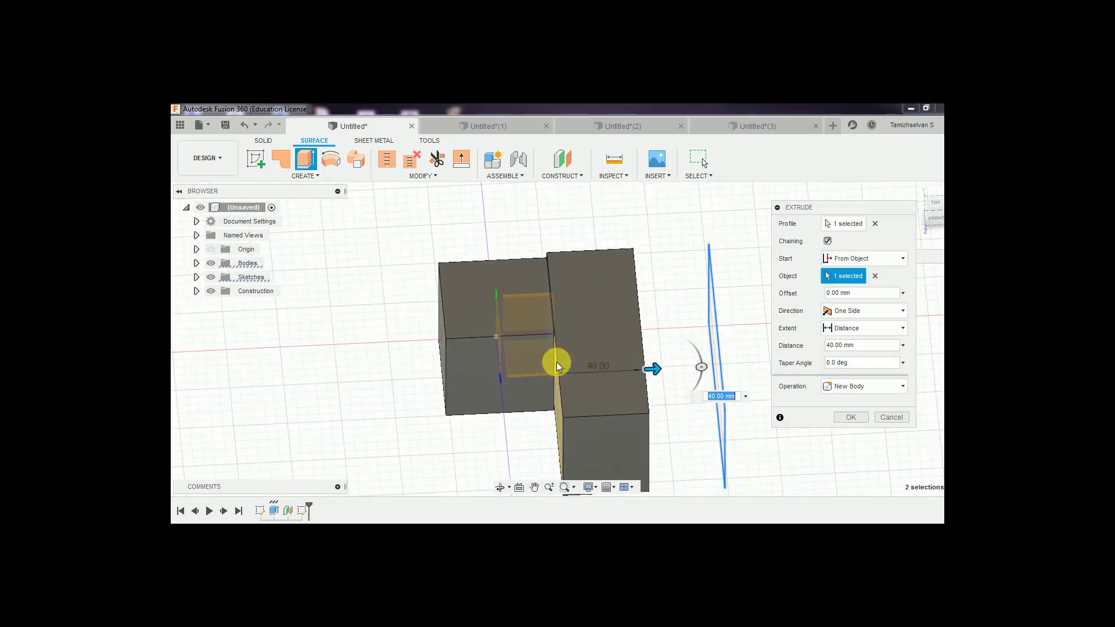
scroll(557, 361, up, 3)
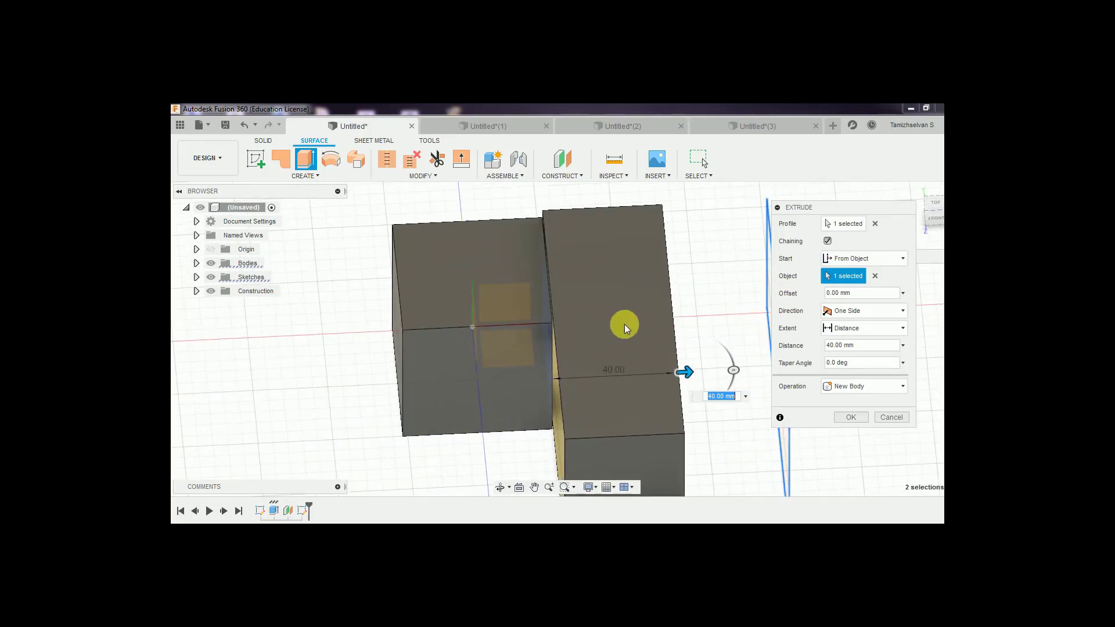
scroll(639, 384, down, 1)
scroll(639, 385, down, 2)
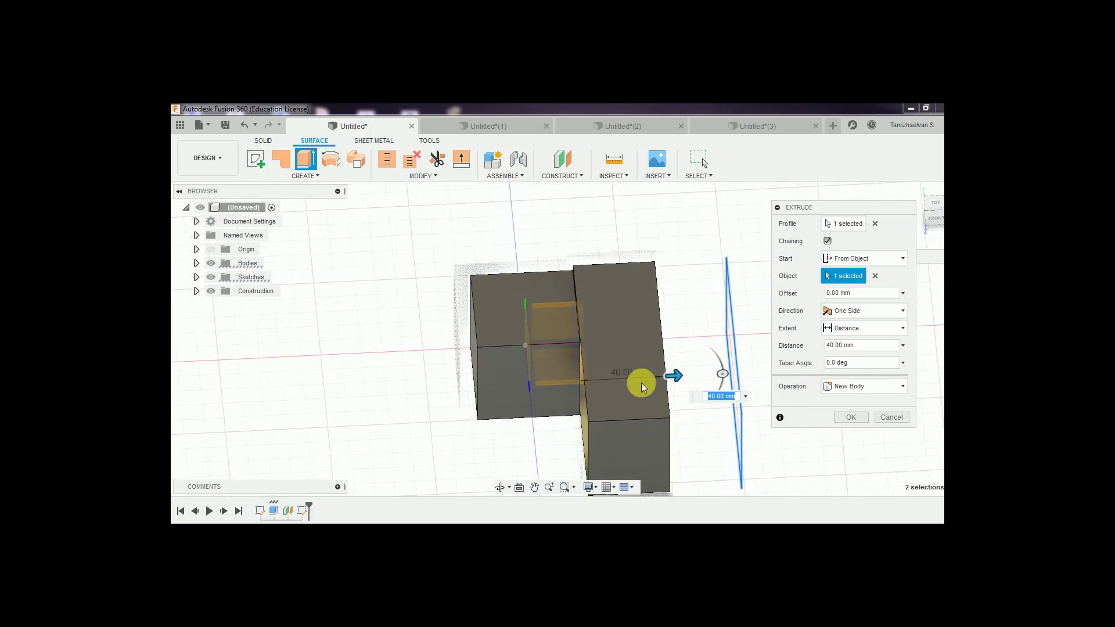
scroll(641, 383, down, 2)
scroll(641, 382, down, 1)
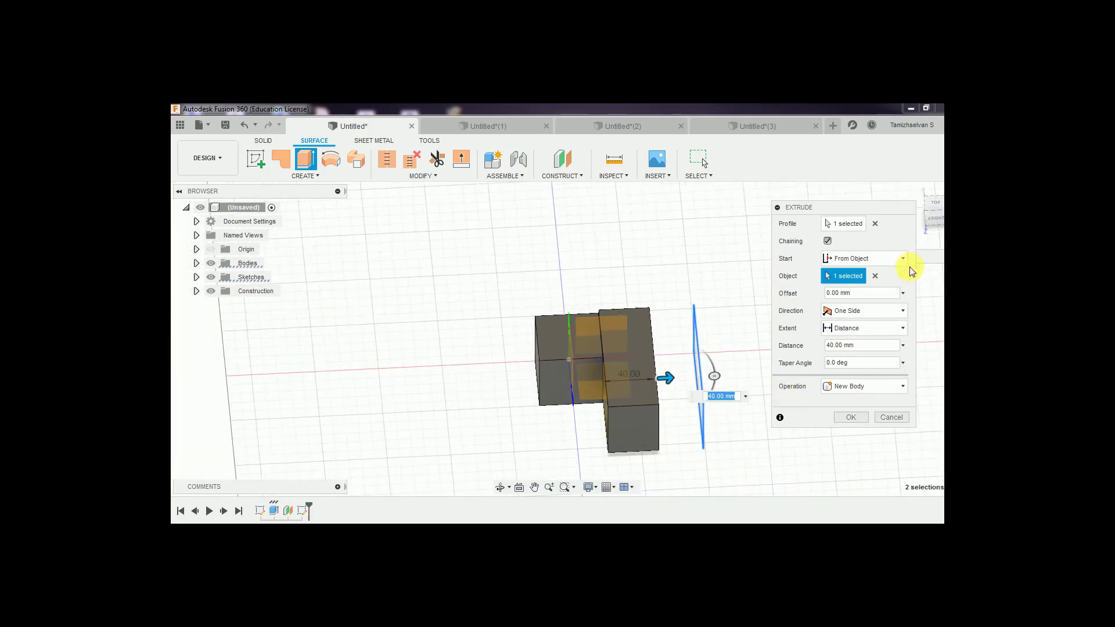
click(852, 292)
text(10)
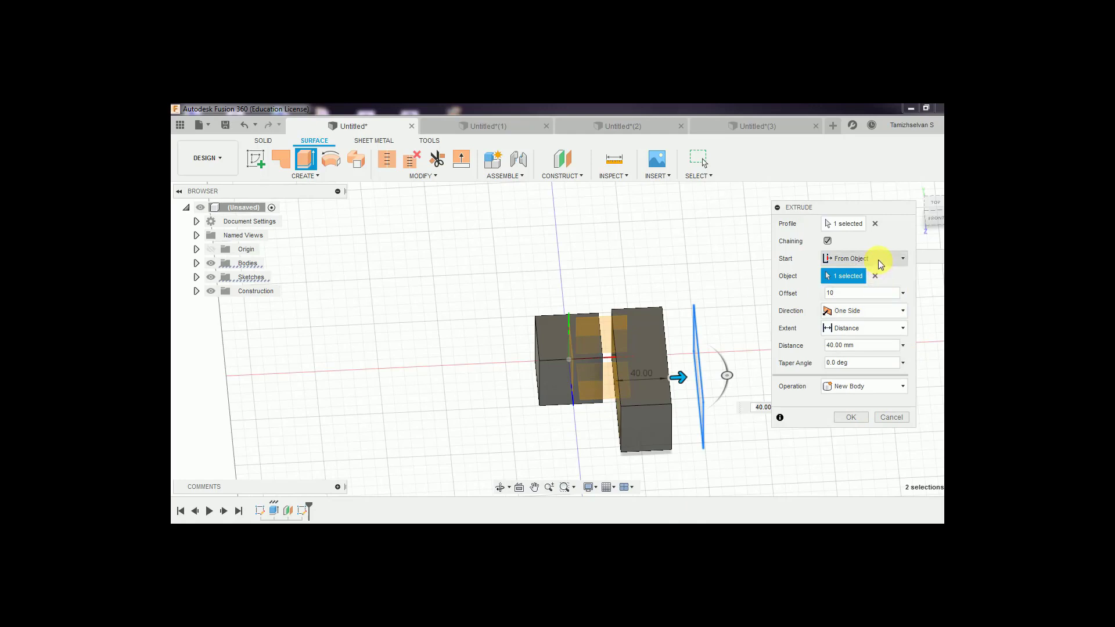
click(881, 263)
click(859, 313)
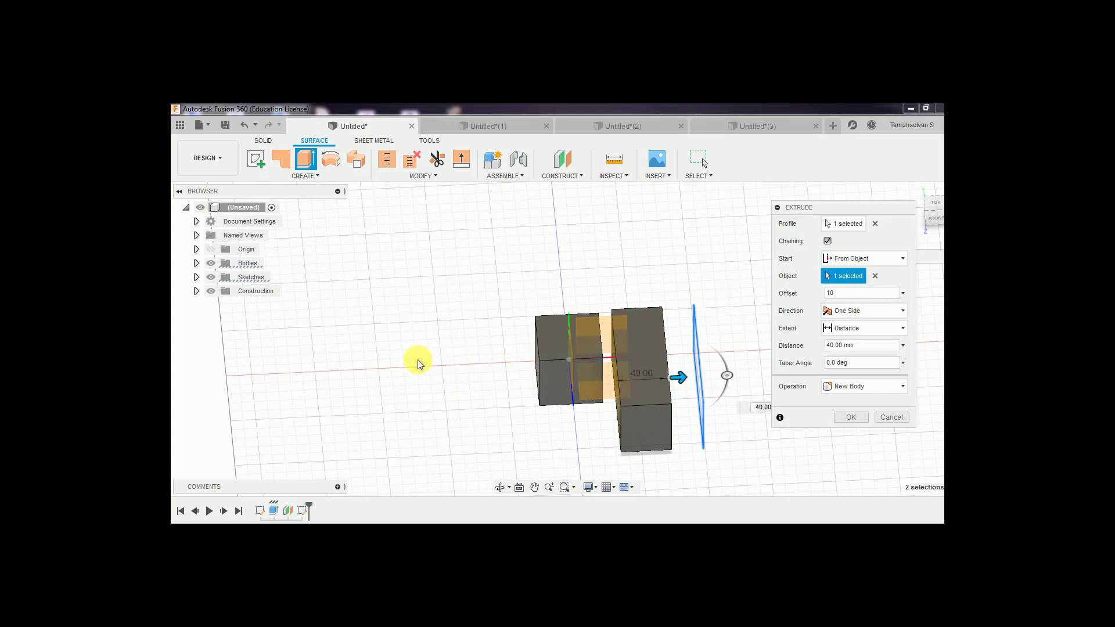
- Lengthen the from-object extrude to 110 mm with a 0 mm start offset
click(535, 406)
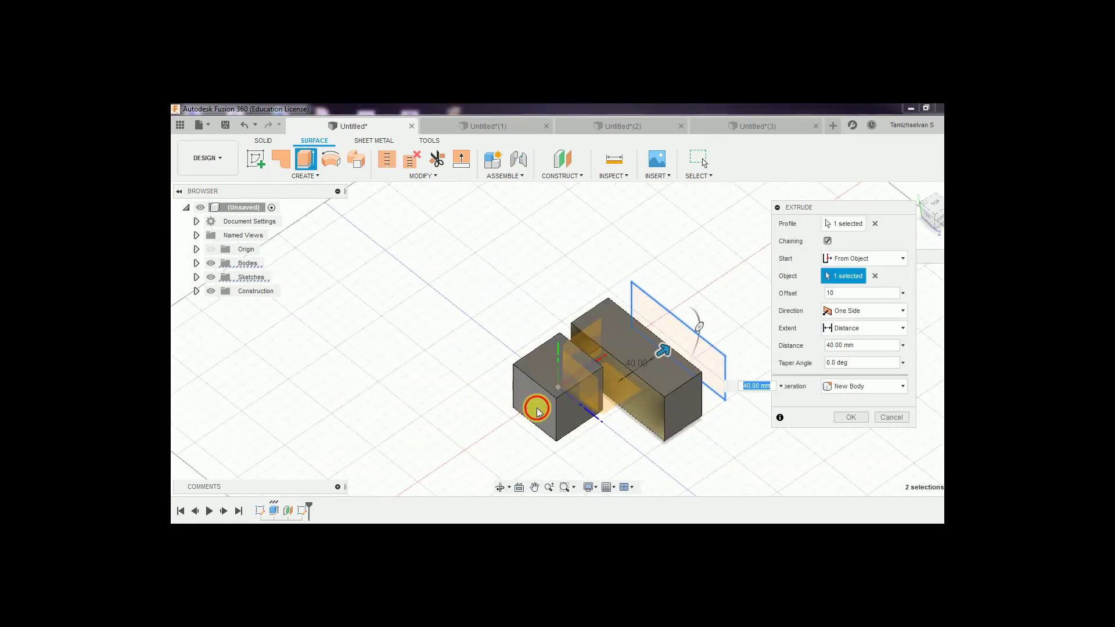
click(556, 418)
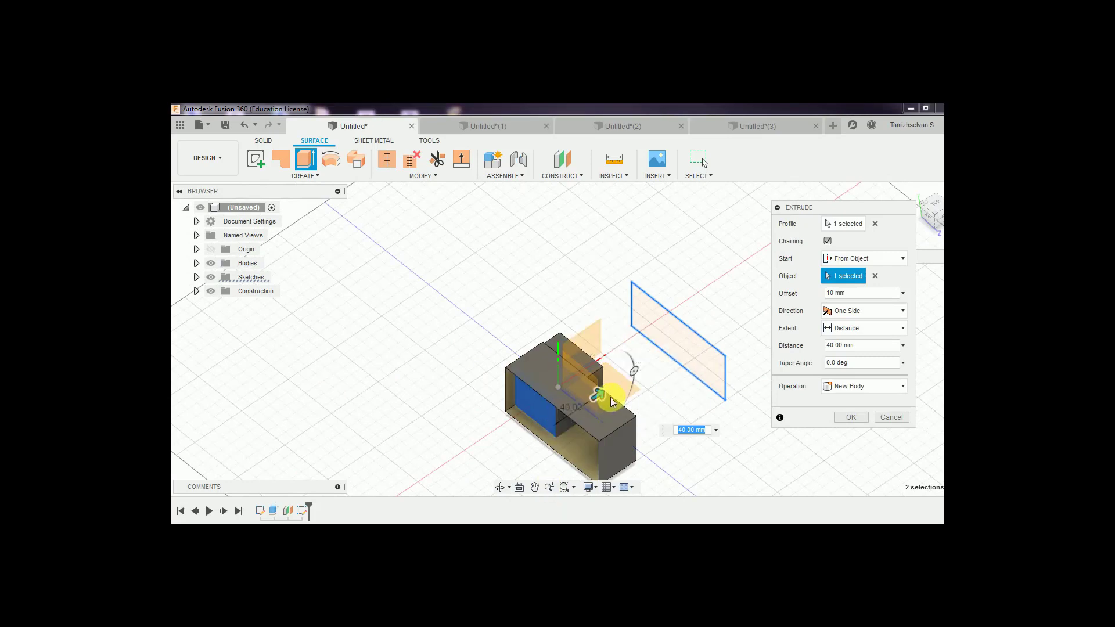
mouse_move(612, 398)
mouse_down()
mouse_move(697, 312)
mouse_move(593, 393)
mouse_move(660, 341)
mouse_move(663, 350)
mouse_up()
click(849, 295)
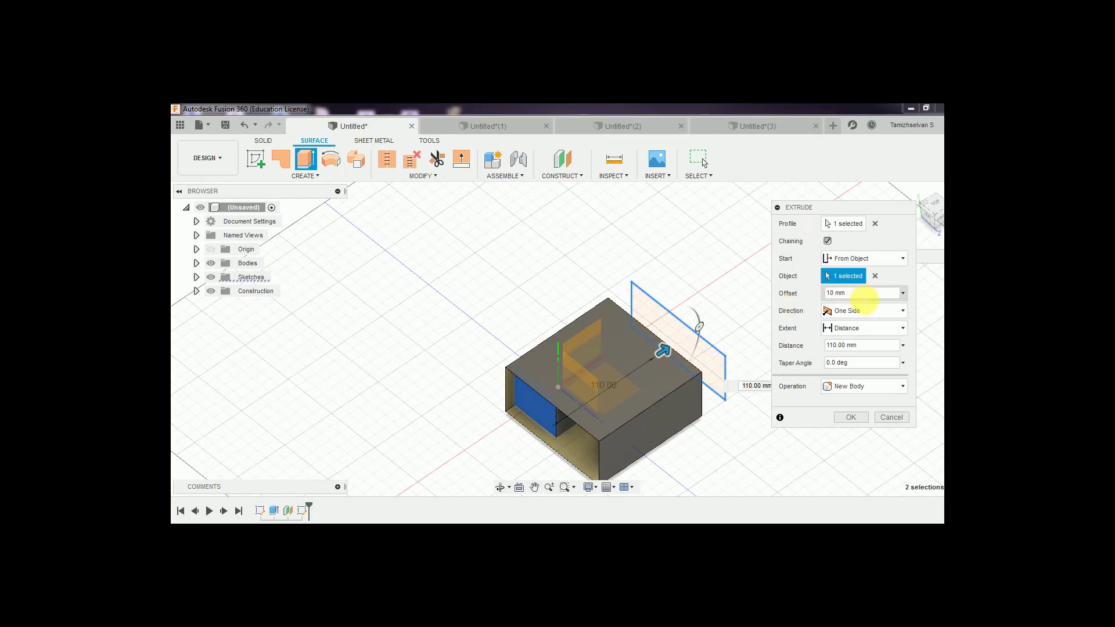
drag(866, 294, 812, 295)
text(0)
key(Return)
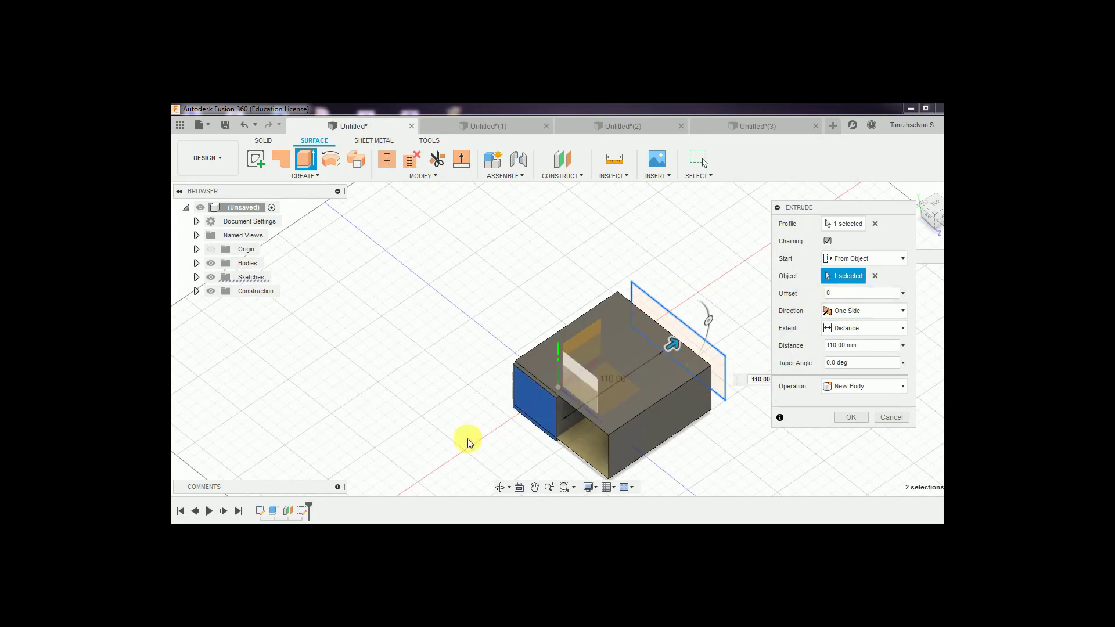
mouse_move(381, 439)
shift+middle_down()
mouse_move(322, 434)
mouse_move(394, 428)
mouse_move(350, 423)
shift+middle_up()
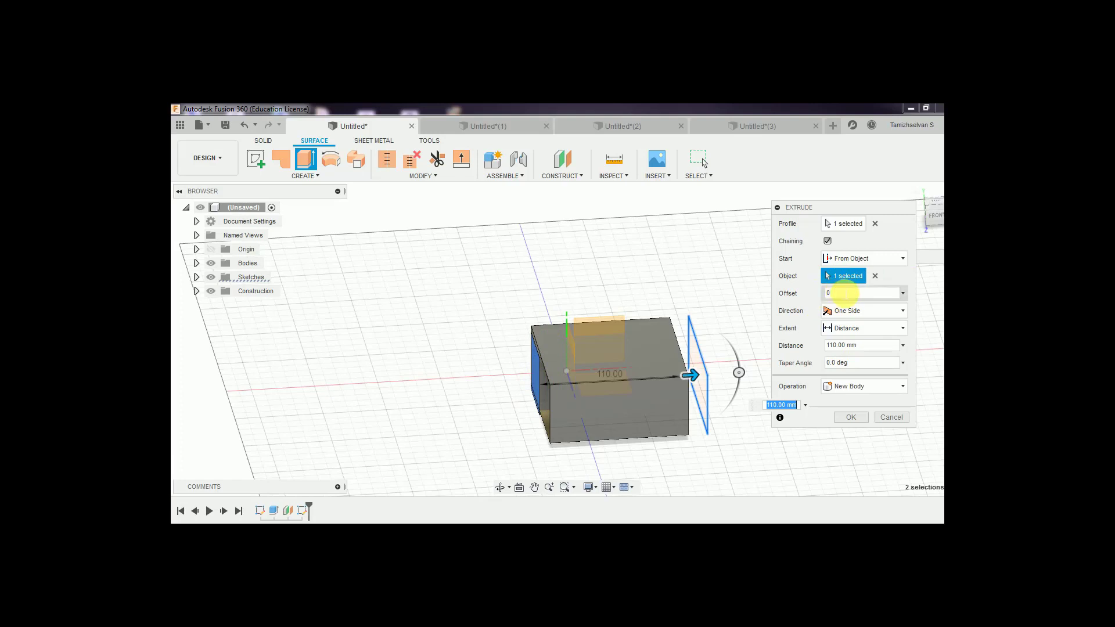
- Change the start offset to 20 mm, inspect the result, and close the extrude
click(844, 293)
double_click(831, 293)
text(202)
key(Return)
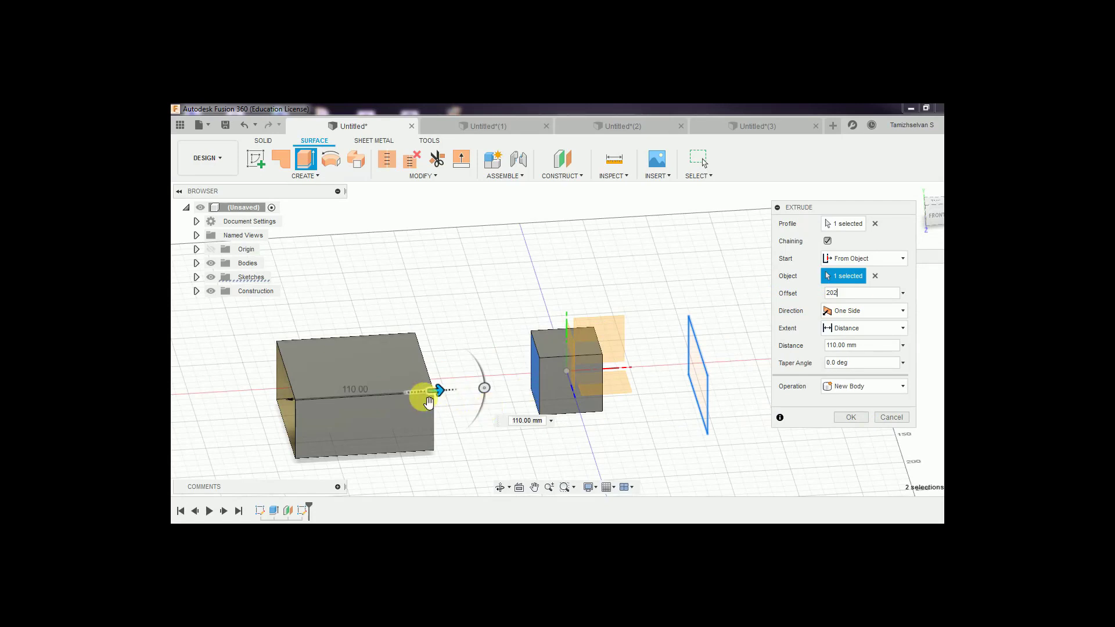
key(BackSpace)
key(Return)
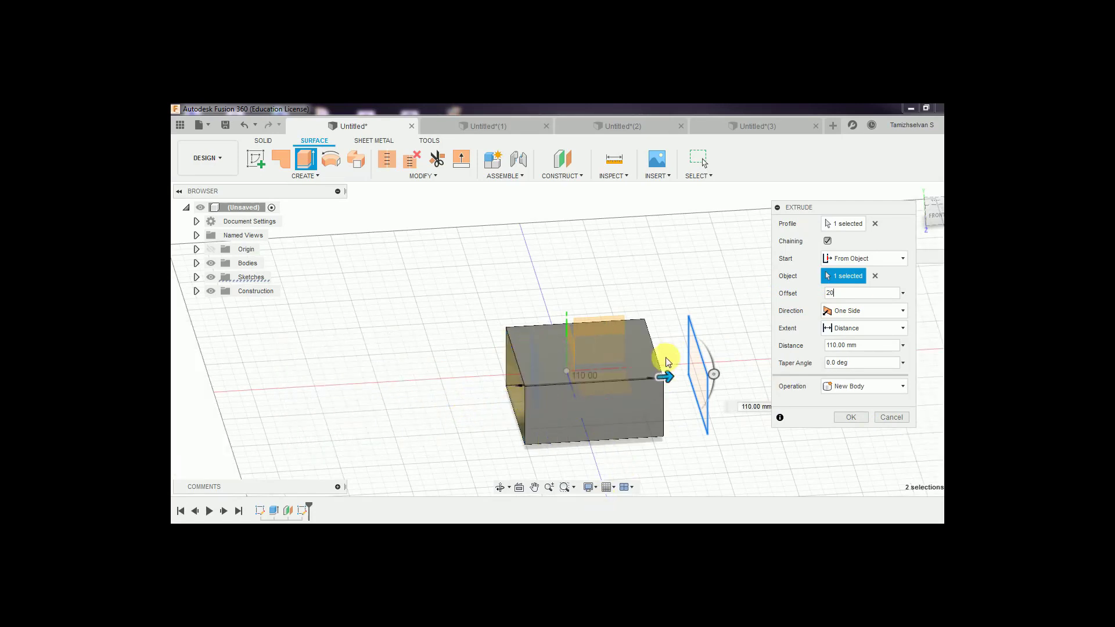
shift+middle_drag(269, 363, 293, 366)
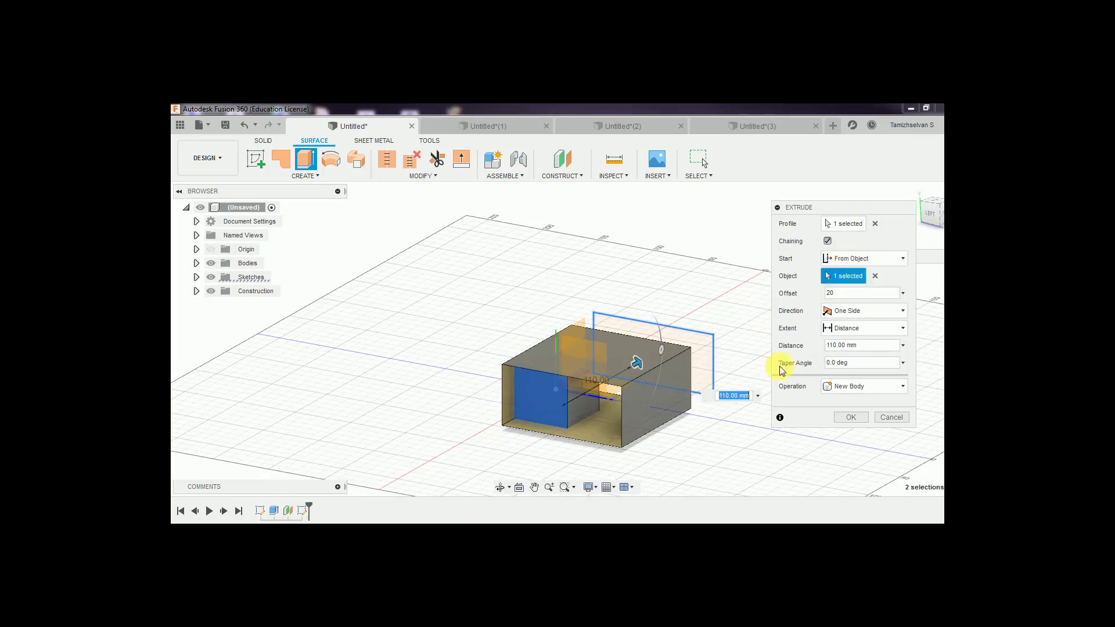
click(895, 417)
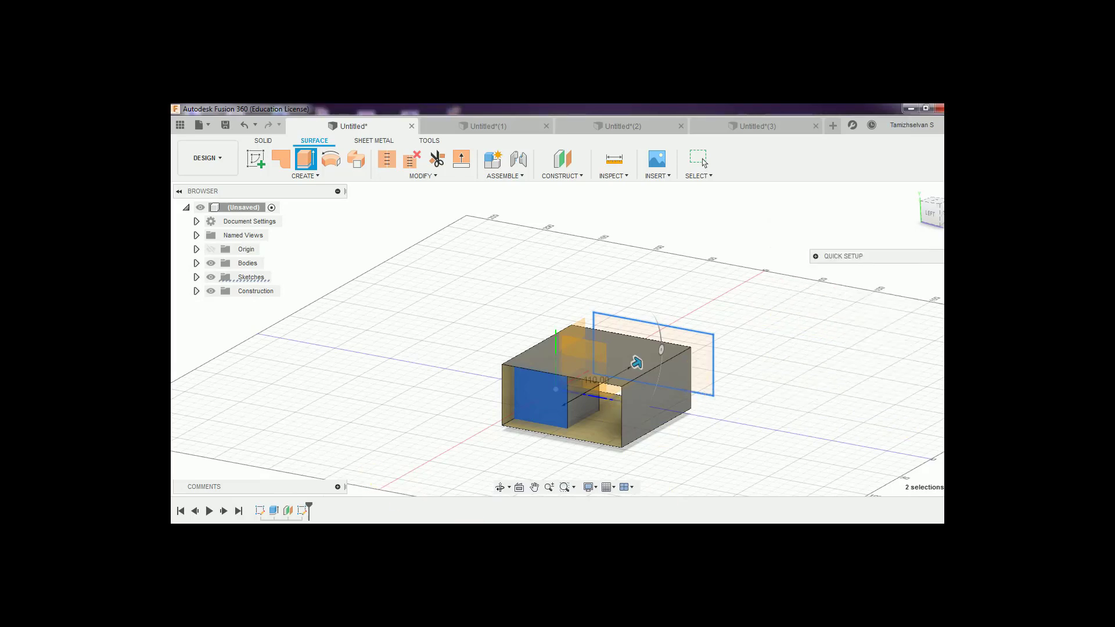
click(438, 520)
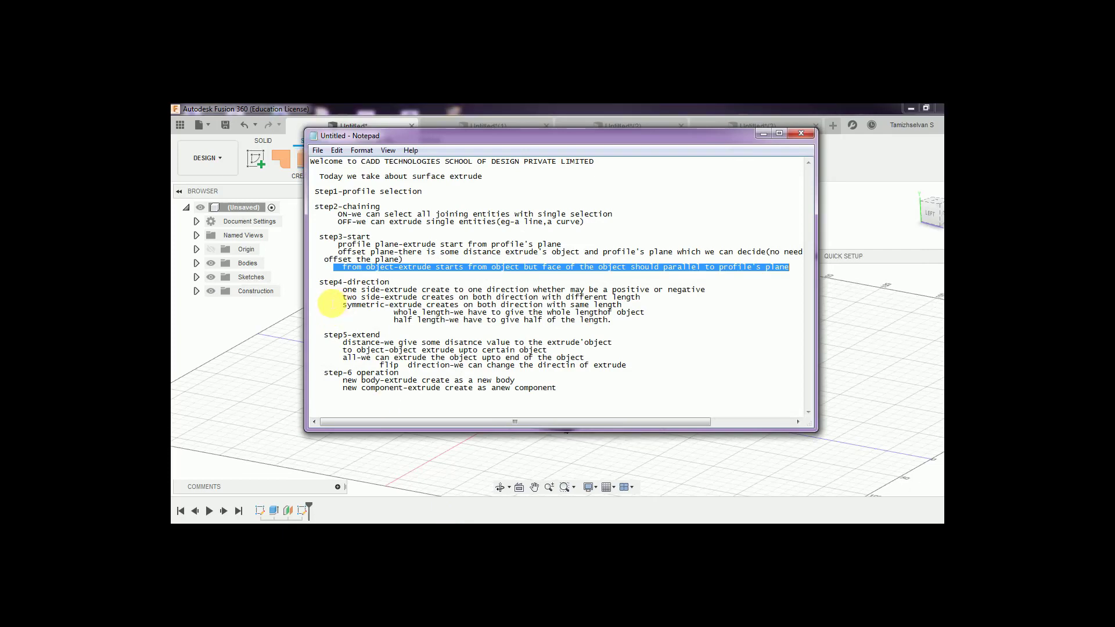
click(329, 298)
mouse_move(394, 283)
mouse_down()
mouse_move(343, 283)
mouse_move(393, 282)
mouse_up()
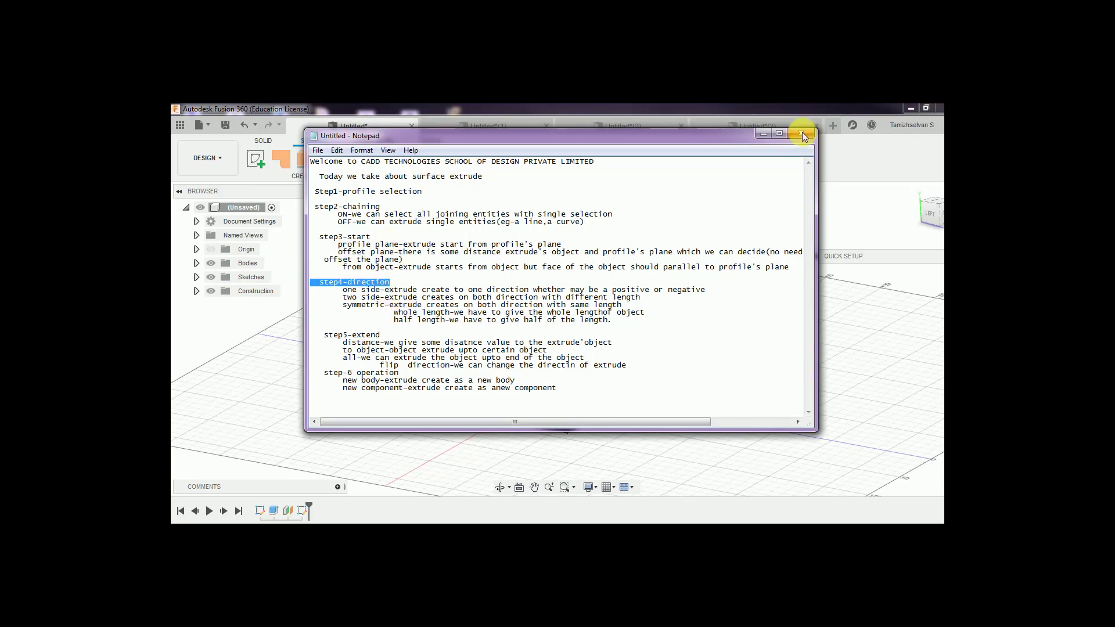
click(761, 136)
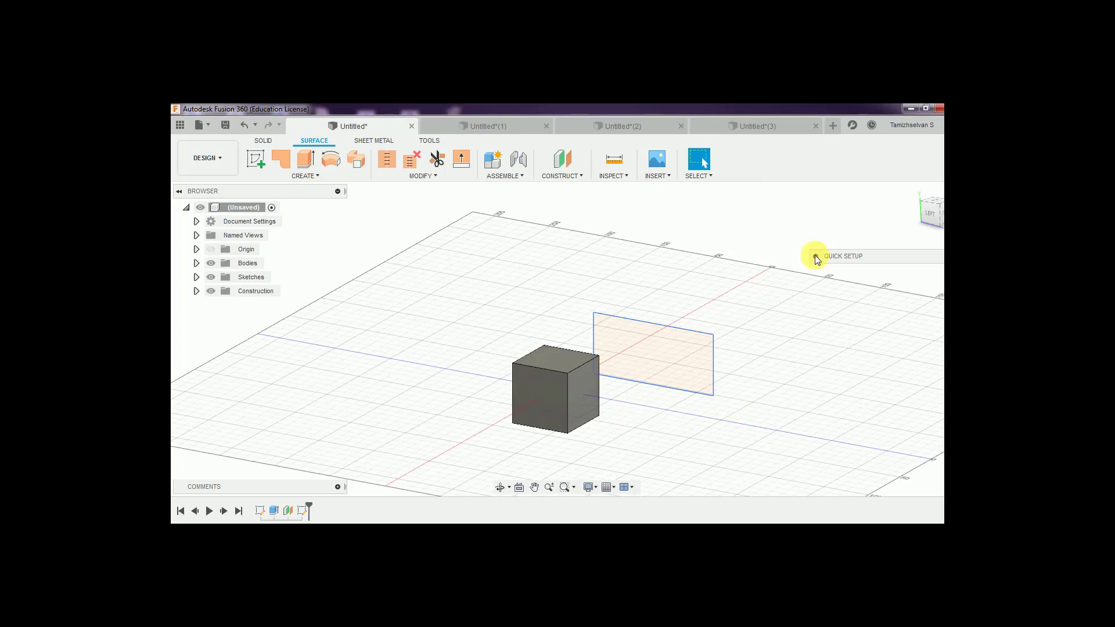
click(304, 159)
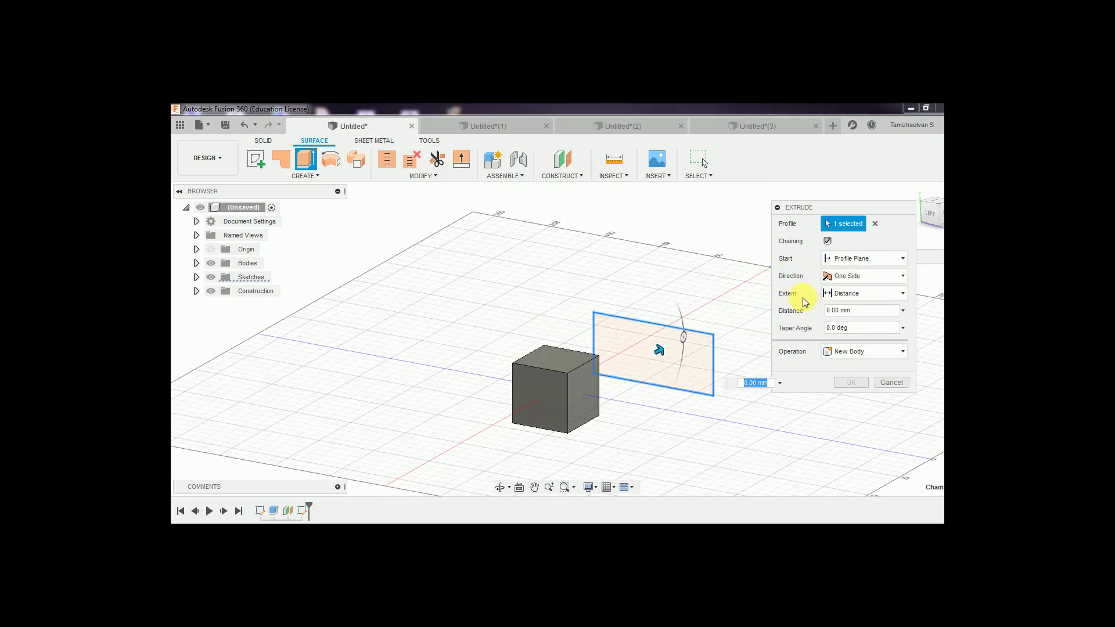
click(883, 282)
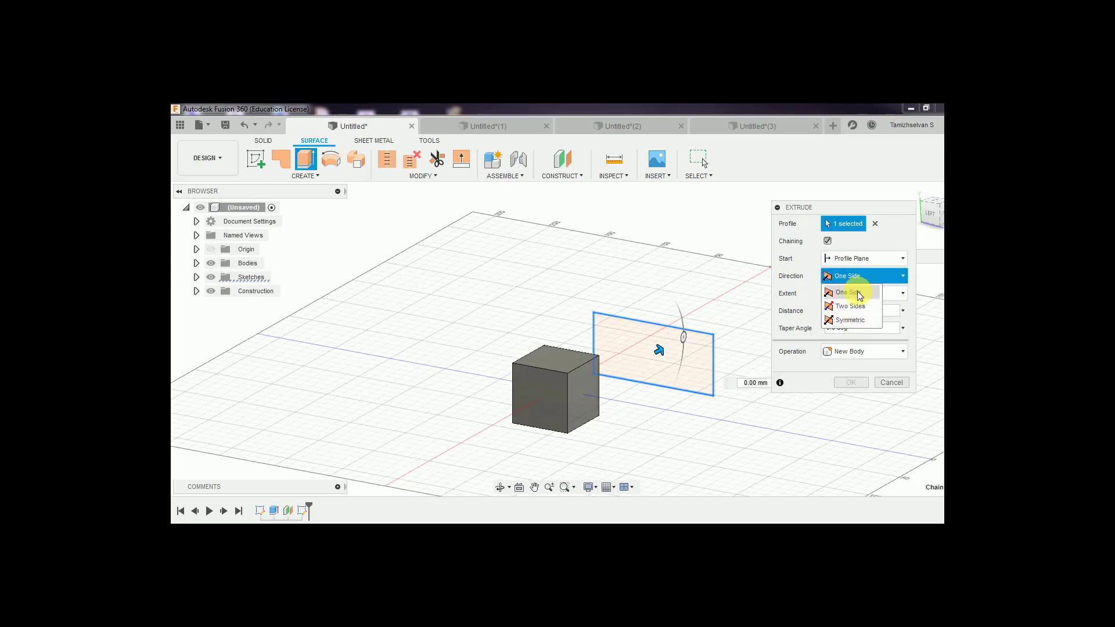
click(861, 293)
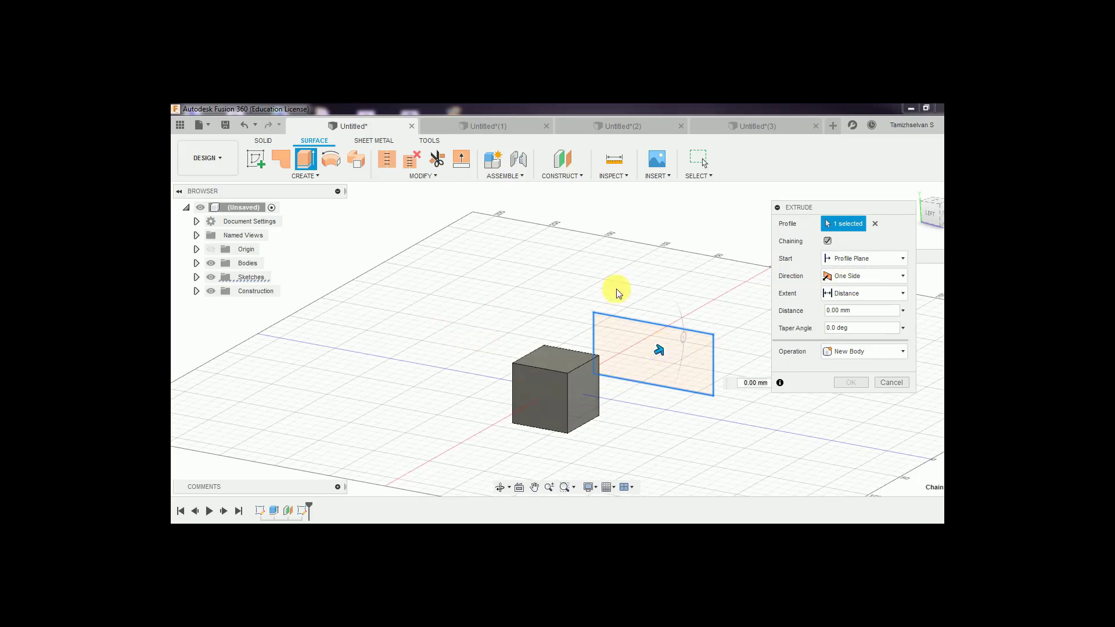
shift+middle_drag(617, 292, 563, 304)
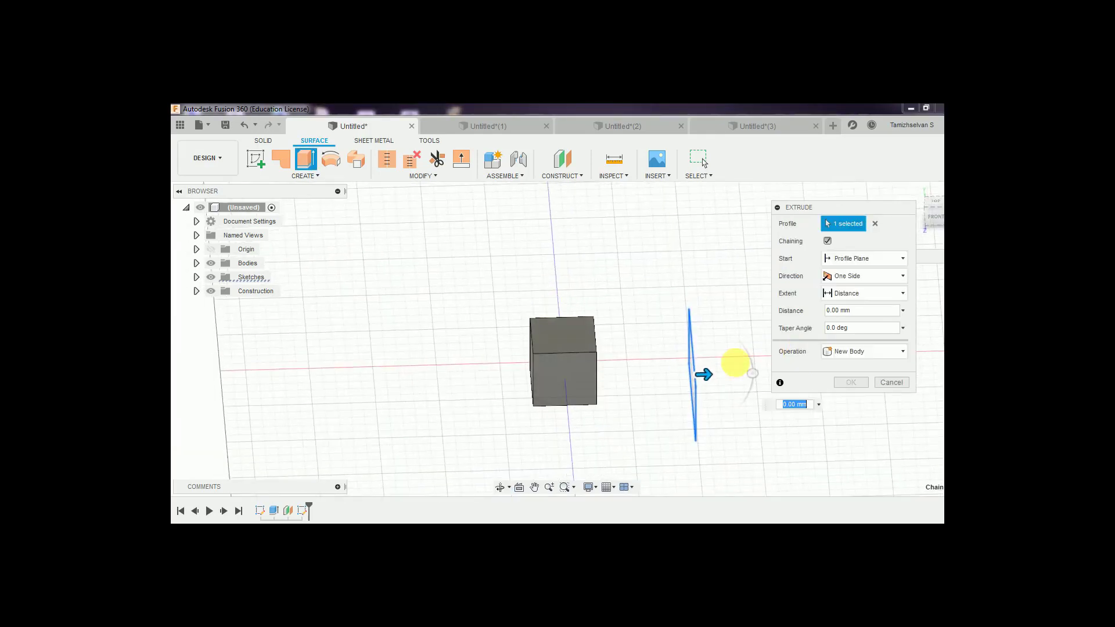
mouse_move(705, 374)
mouse_down()
mouse_move(804, 383)
mouse_move(827, 414)
mouse_move(778, 474)
mouse_move(755, 472)
mouse_up()
text(50)
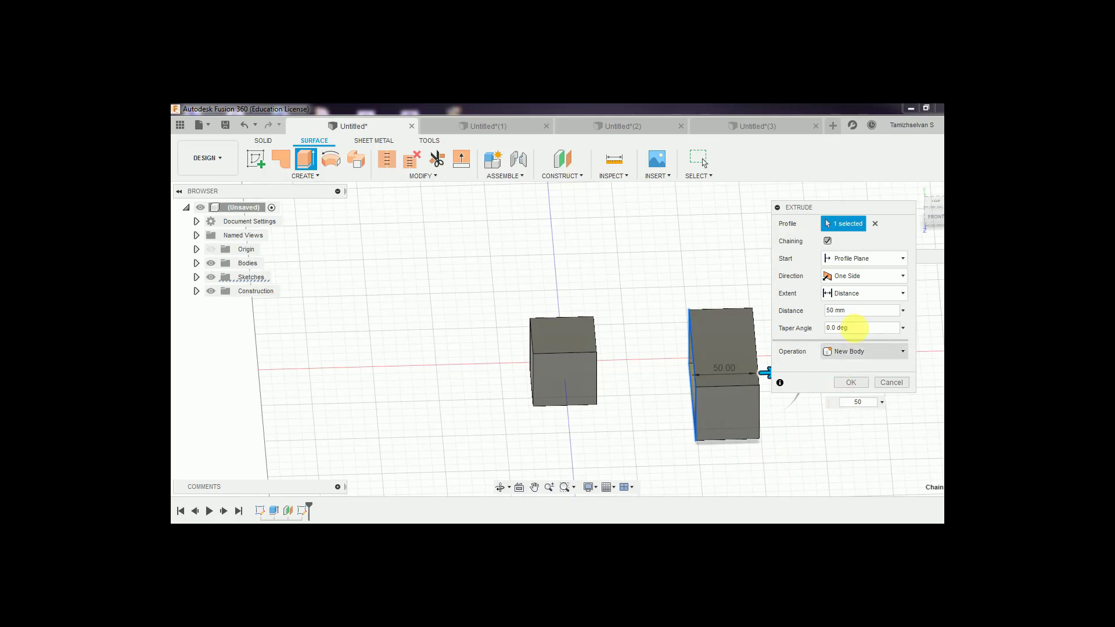
click(859, 311)
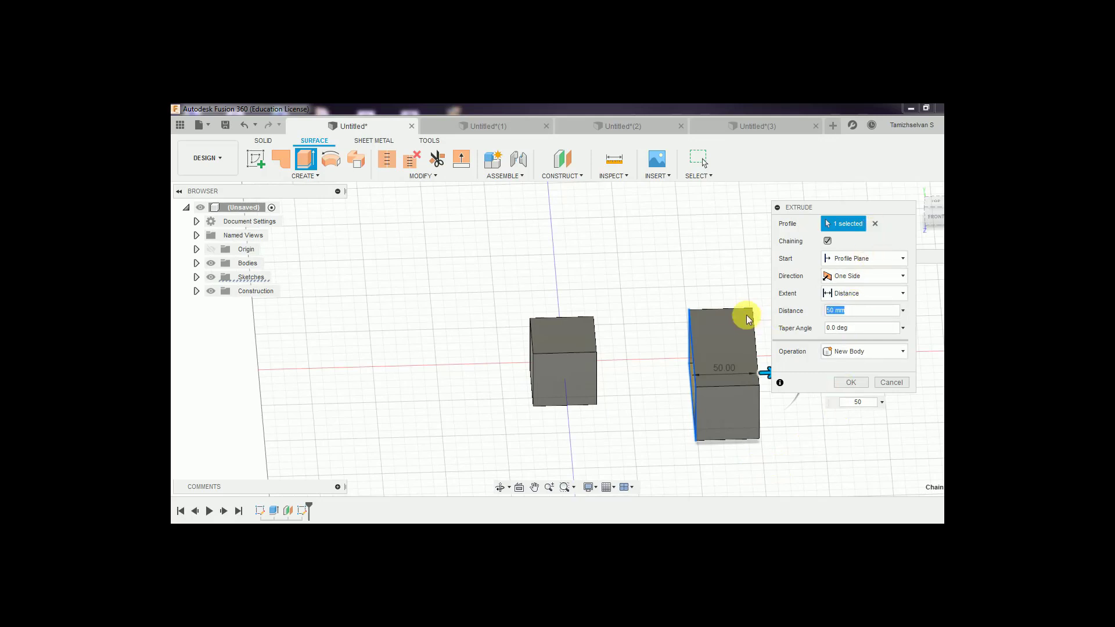
text(5)
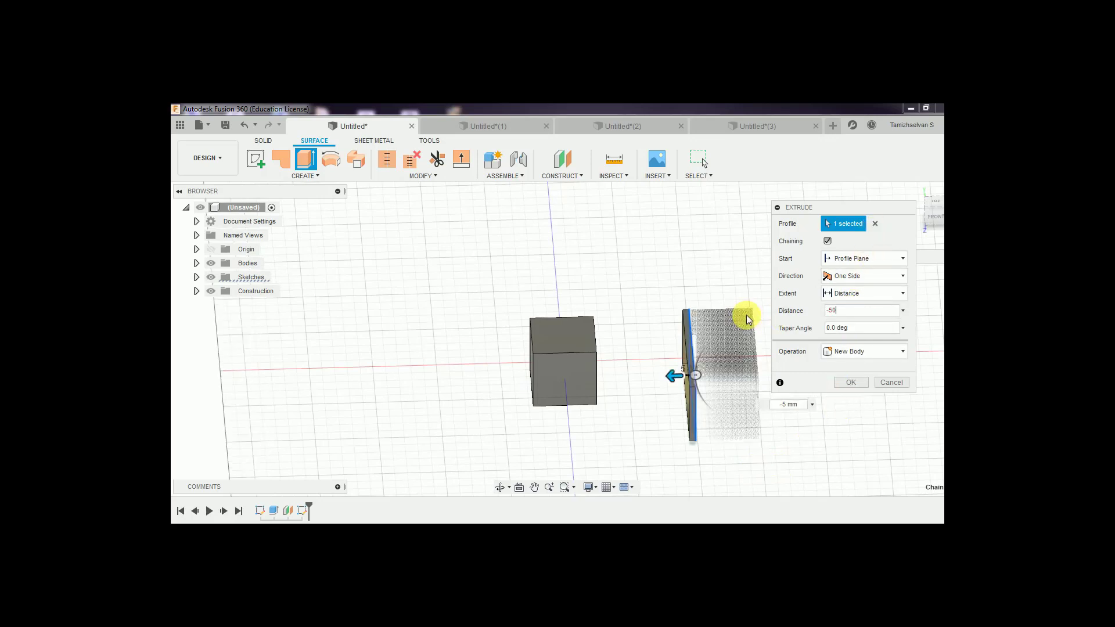
text(0)
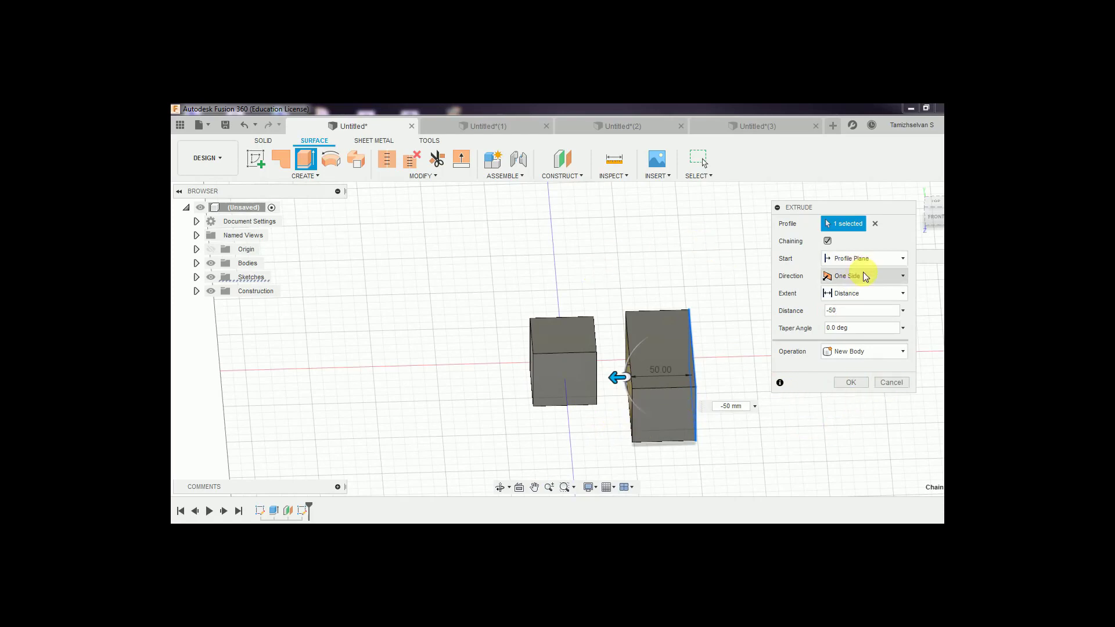
click(889, 384)
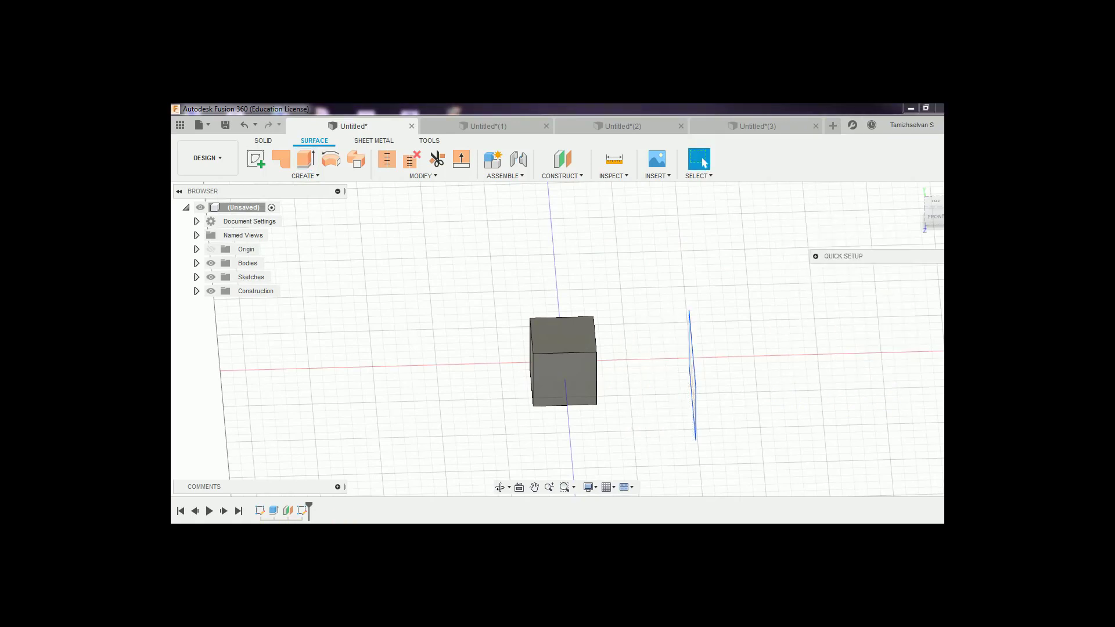
key(alt+Tab)
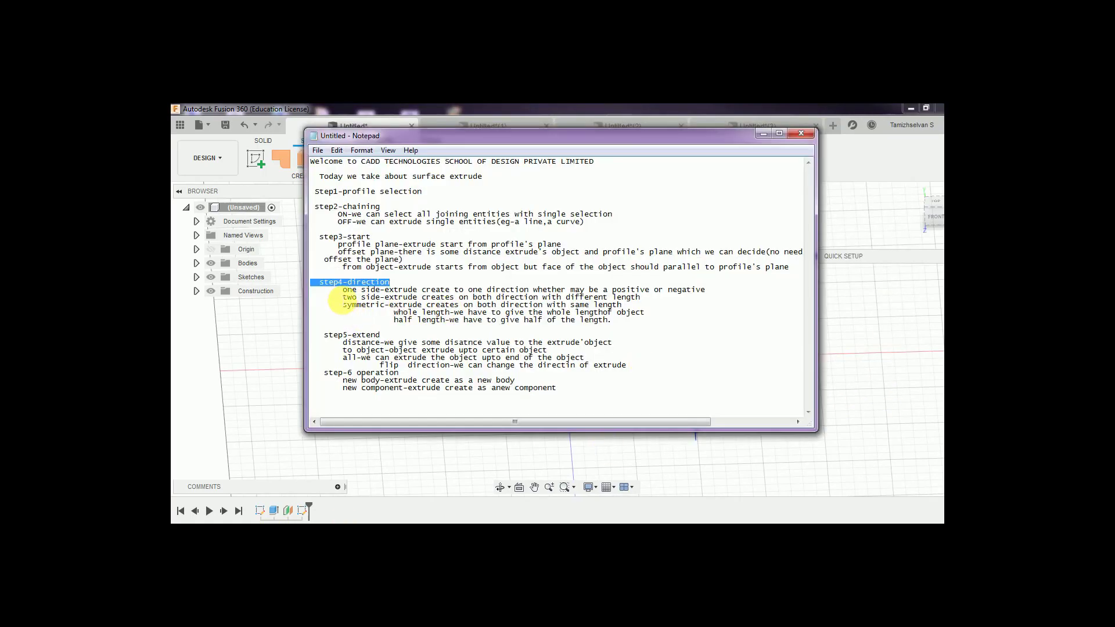
drag(340, 297, 632, 294)
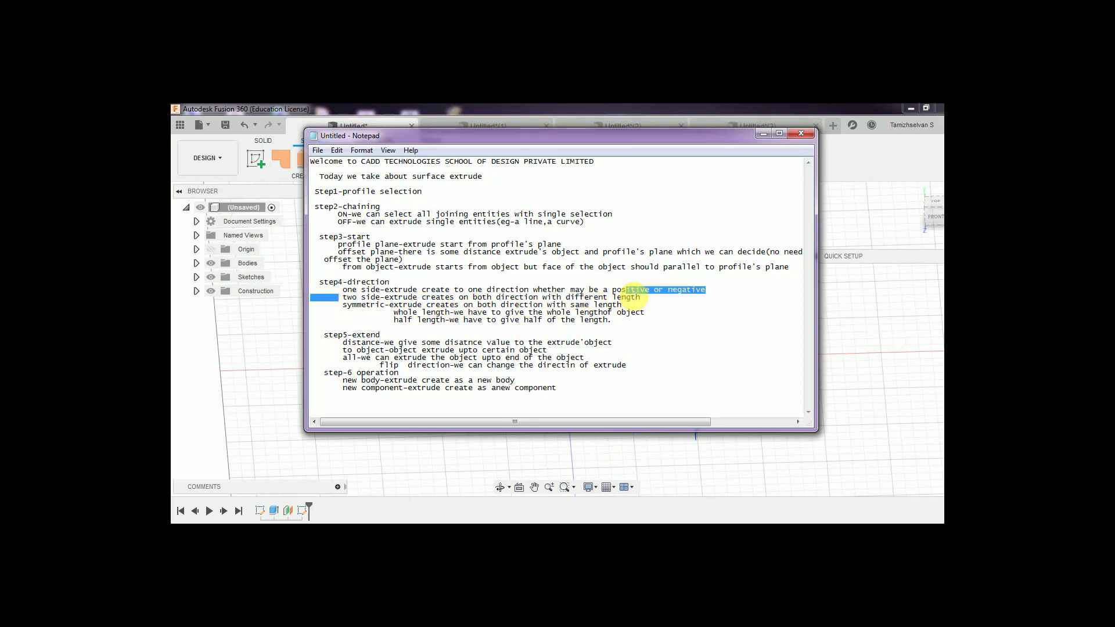
mouse_move(632, 294)
mouse_down()
mouse_move(328, 301)
mouse_move(630, 299)
mouse_up()
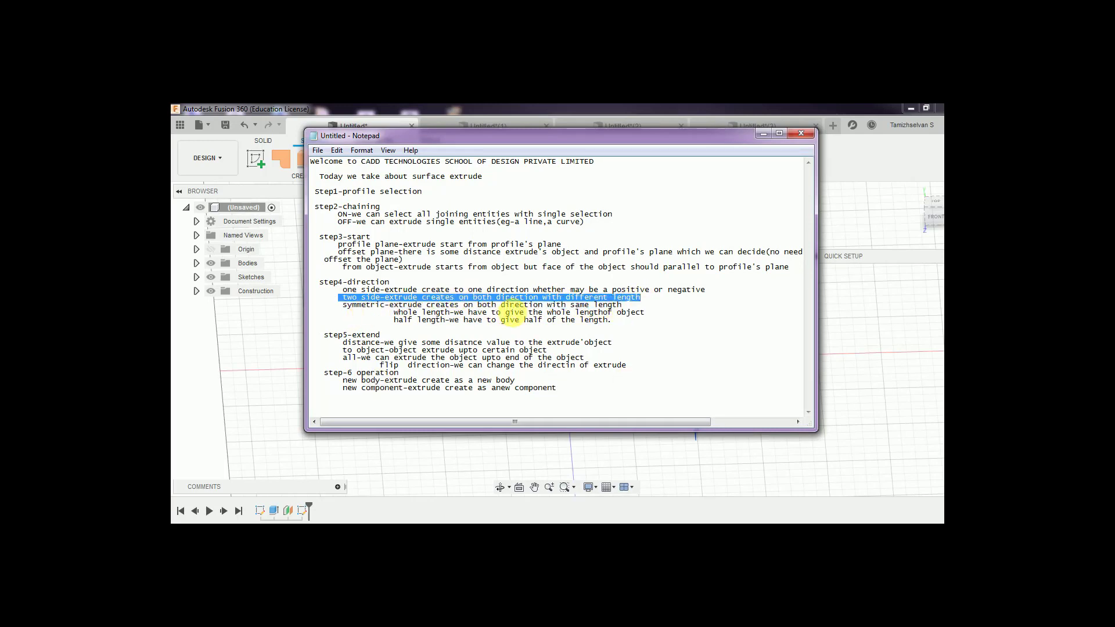
- Start a surface extrude of the line with Two Sides direction and Distance extents on both sides
click(465, 522)
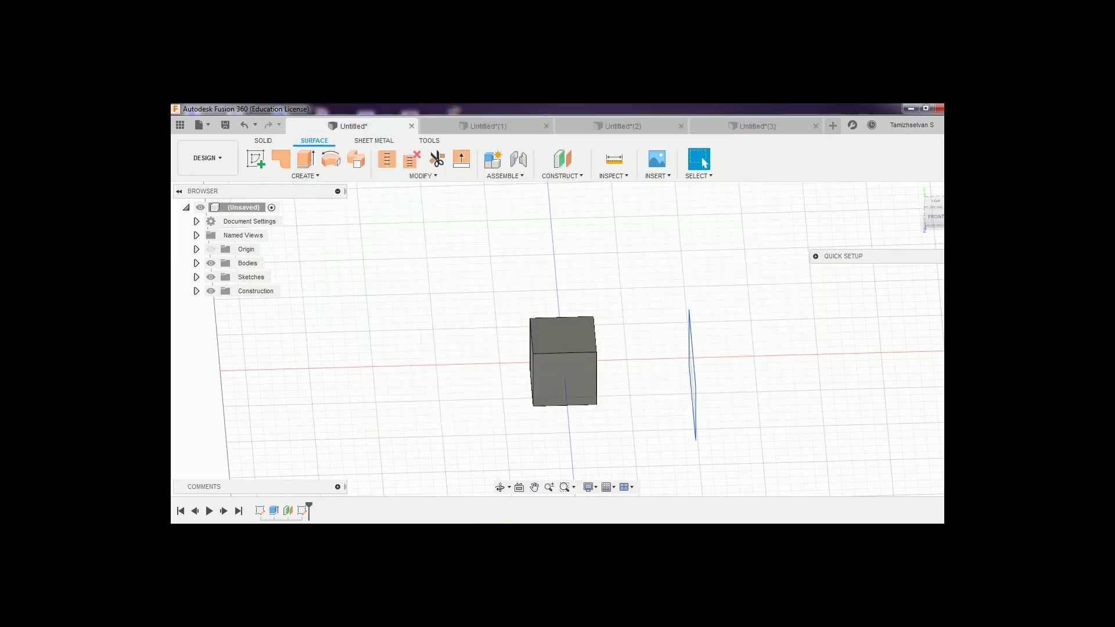
click(304, 164)
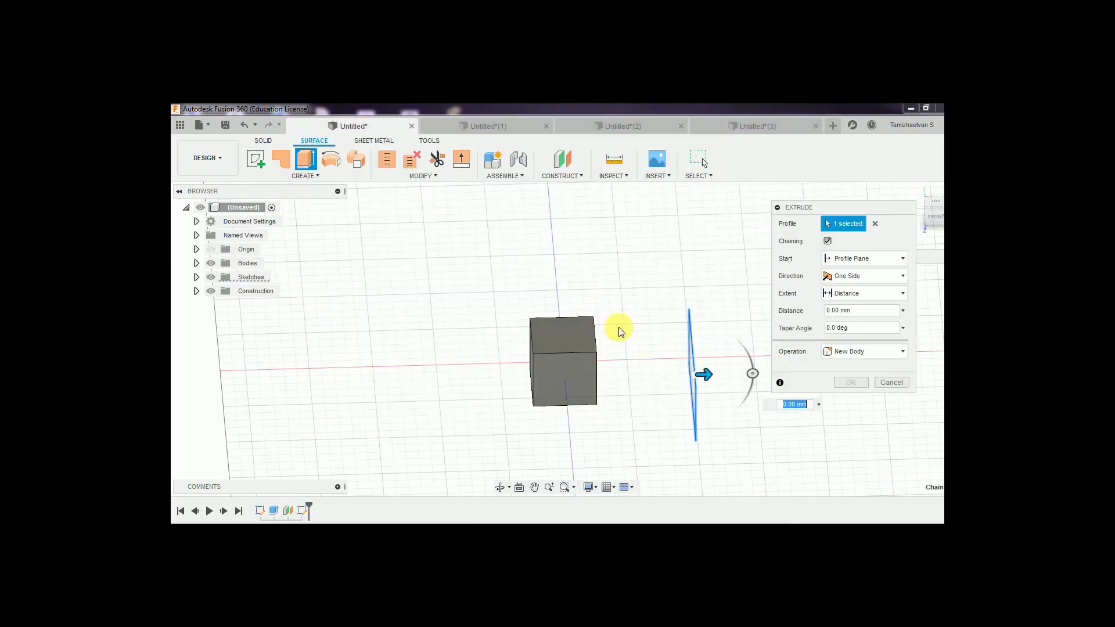
click(877, 276)
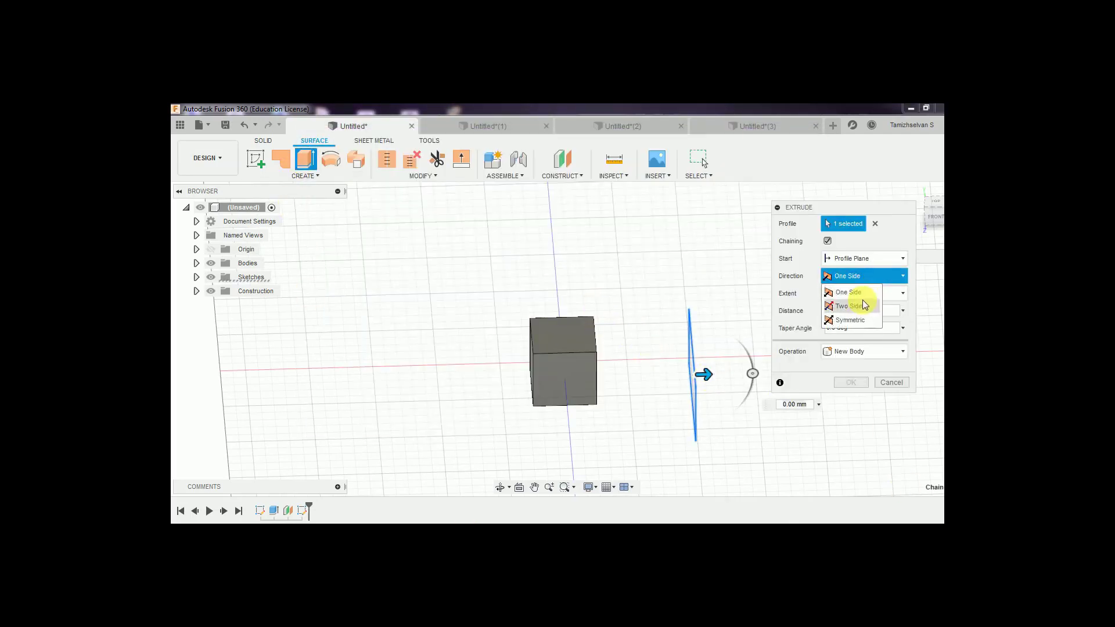
click(854, 302)
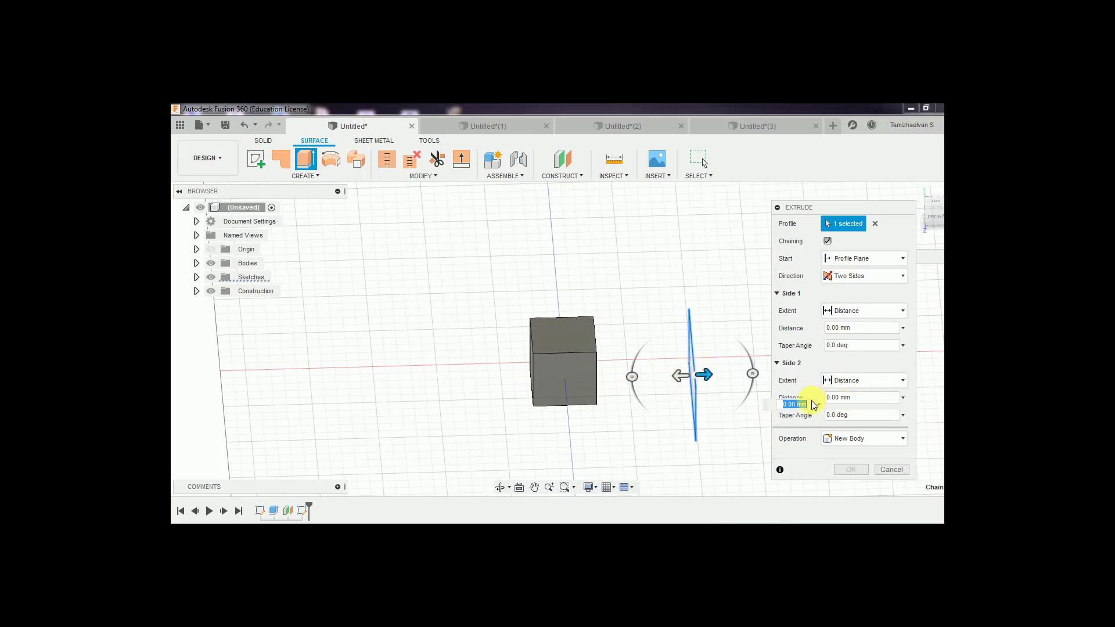
drag(813, 207, 821, 170)
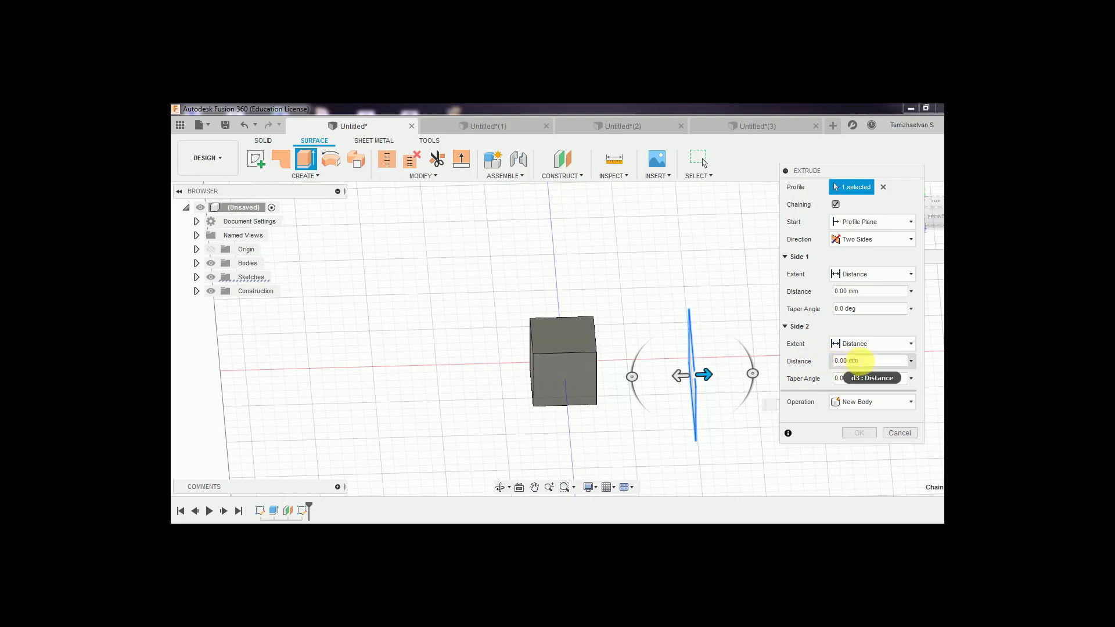
click(905, 275)
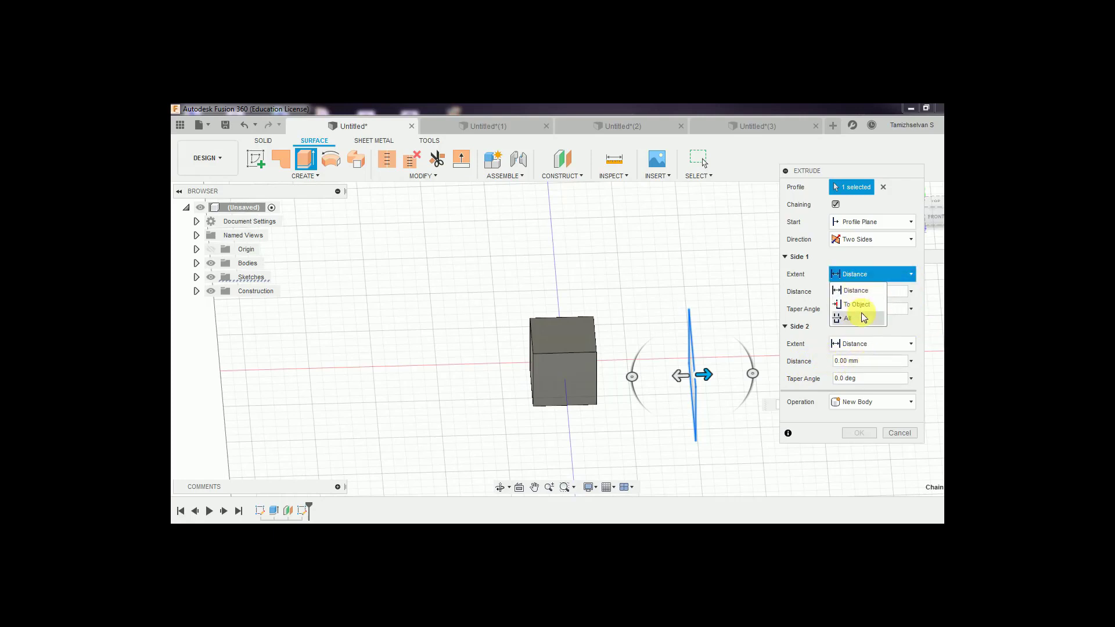
click(892, 273)
click(892, 347)
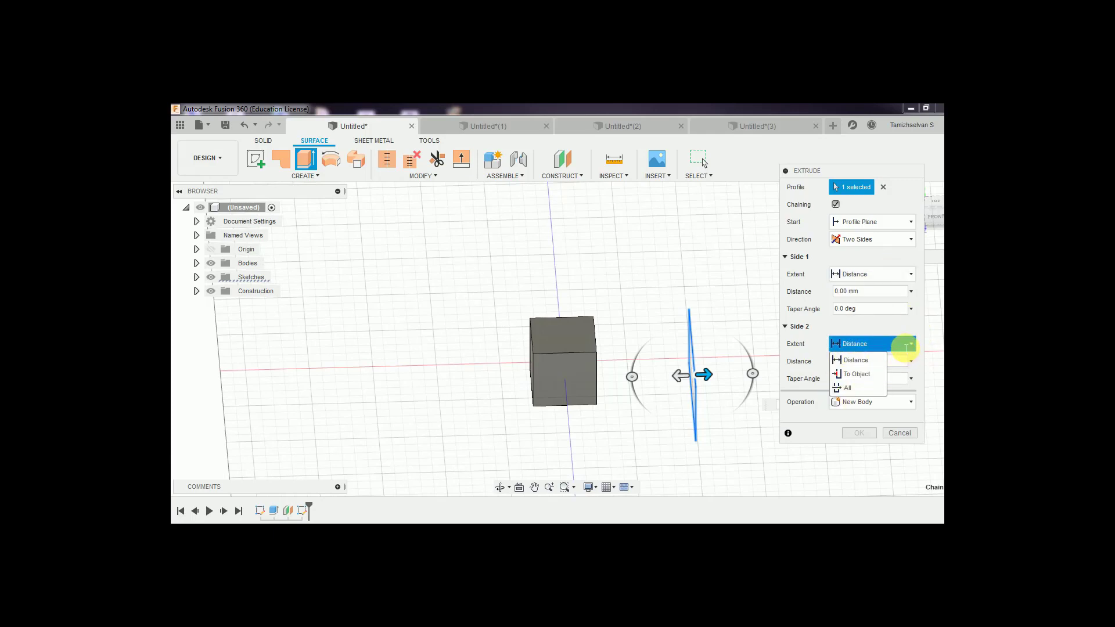
click(905, 348)
- Set side one to 60 mm and side two to 90 mm
click(872, 290)
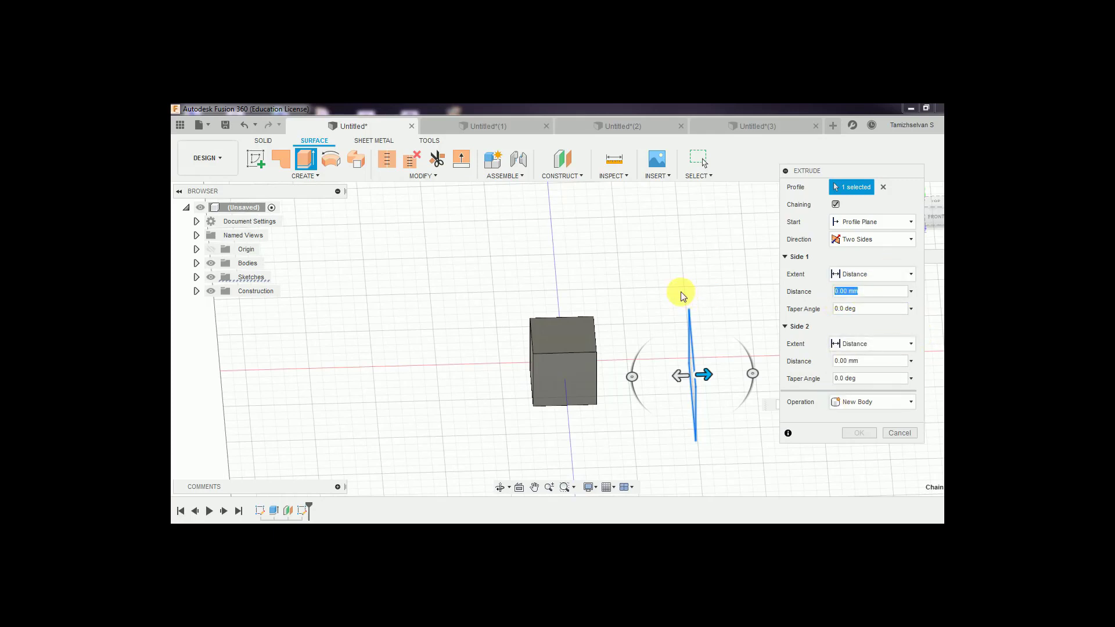
text(50)
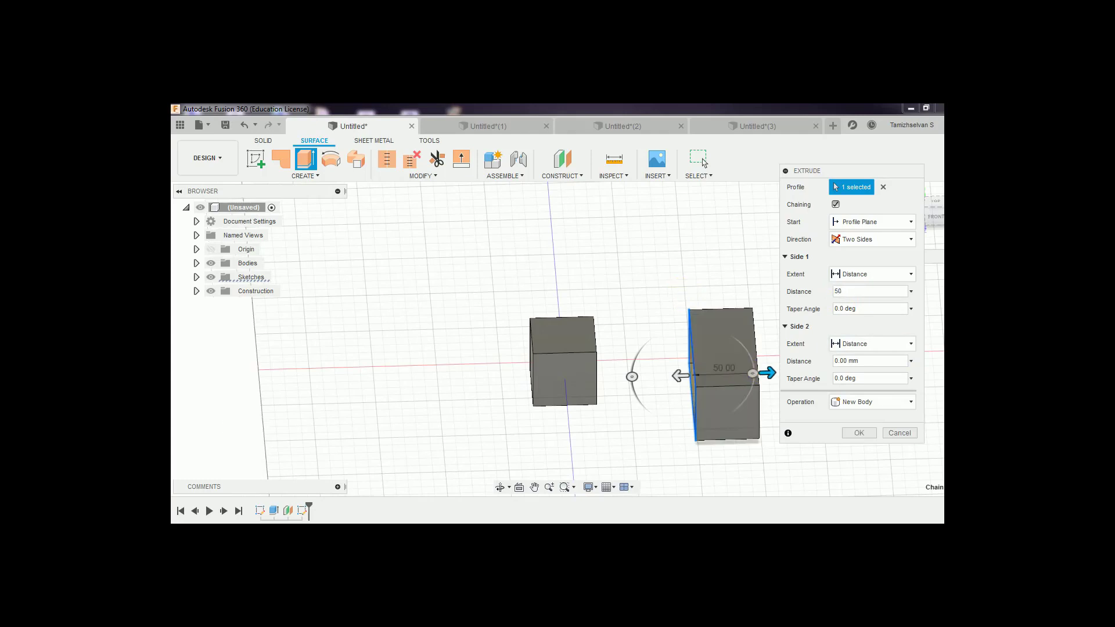
click(858, 361)
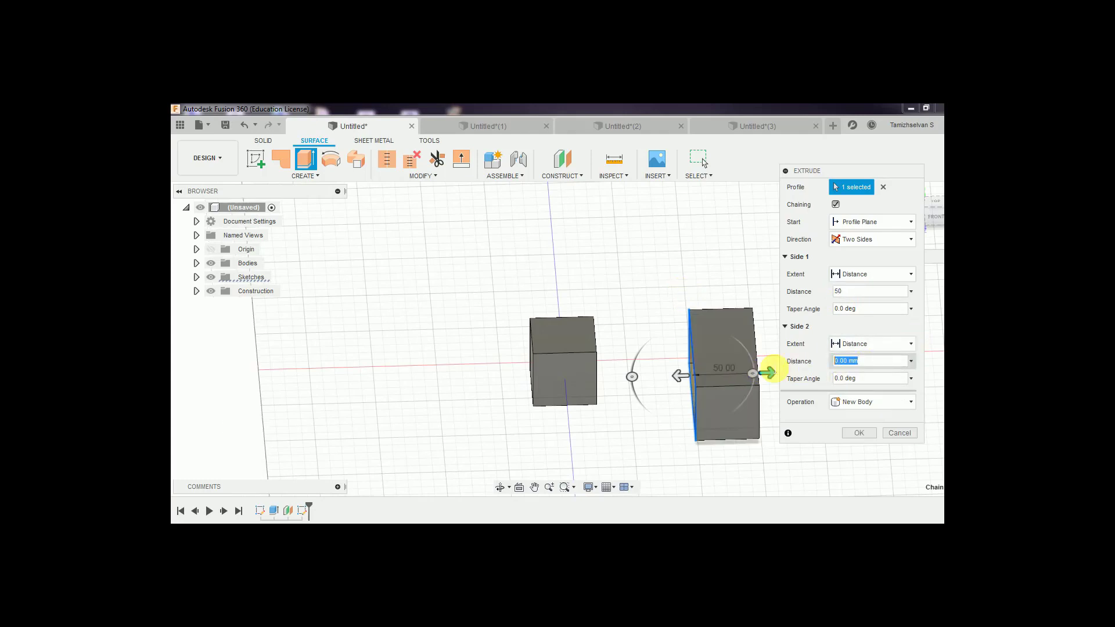
text(25)
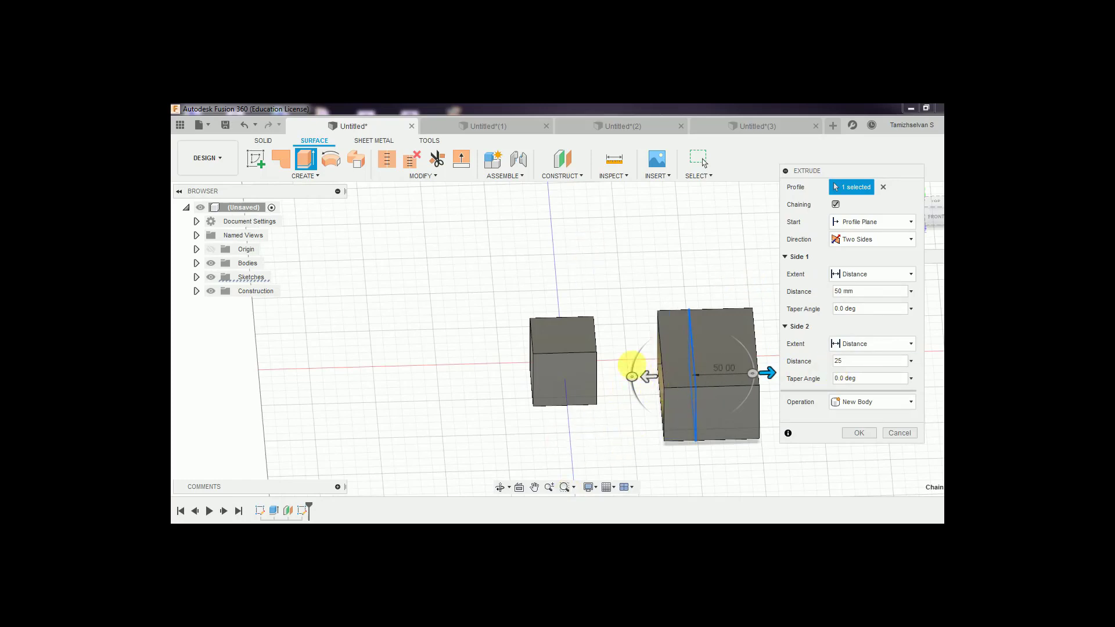
mouse_move(632, 376)
mouse_down()
mouse_move(501, 388)
mouse_move(642, 406)
mouse_up()
mouse_move(765, 373)
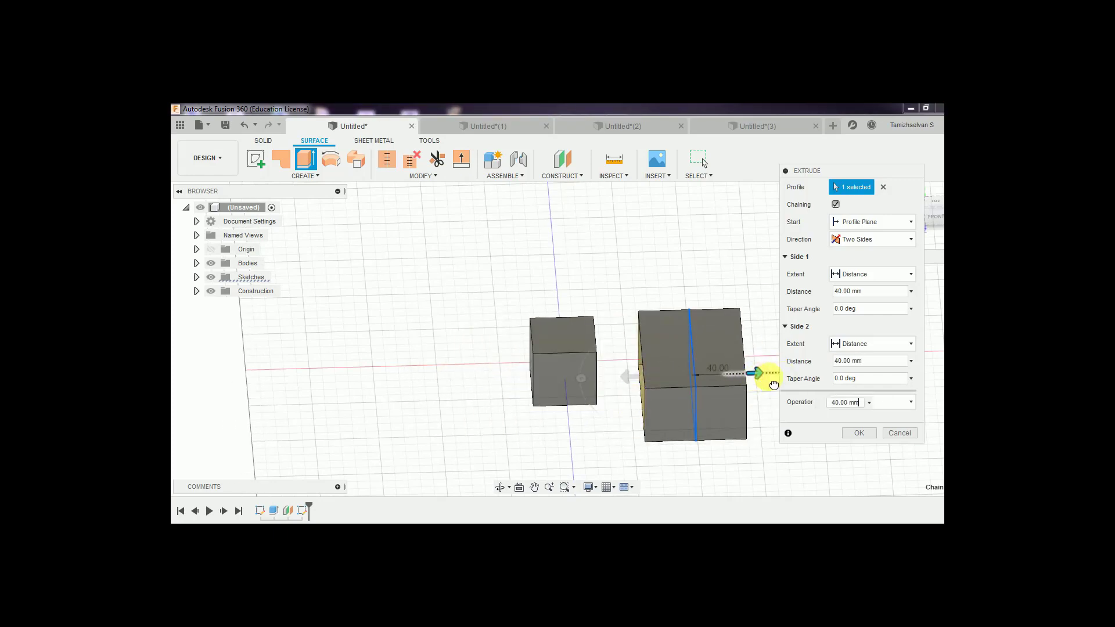
drag(772, 371, 768, 373)
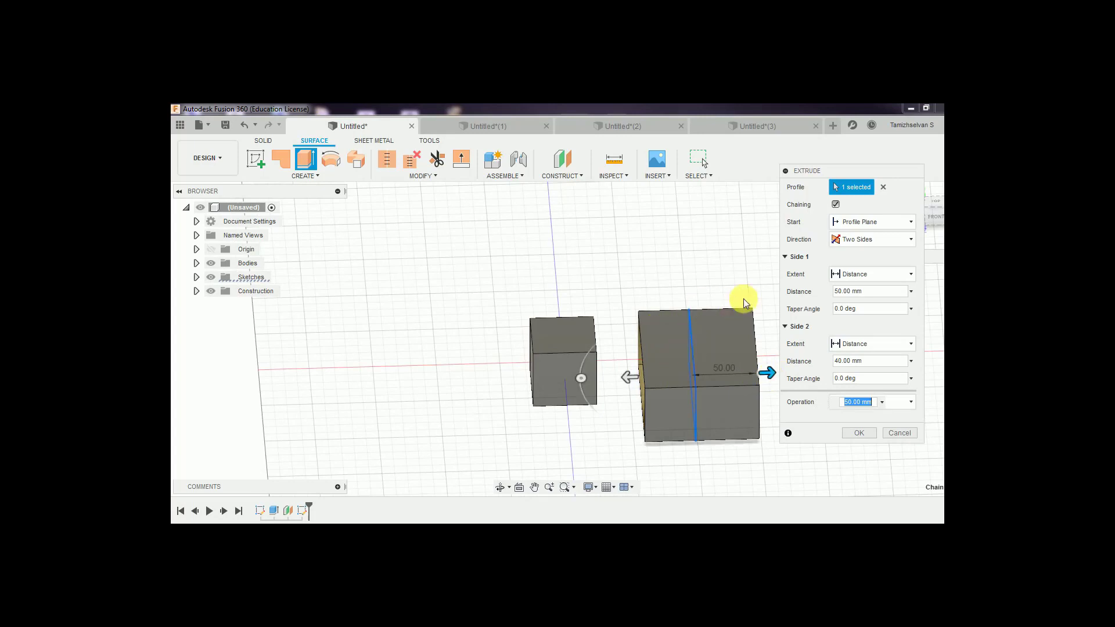
middle_drag(739, 285, 635, 292)
drag(650, 372, 682, 373)
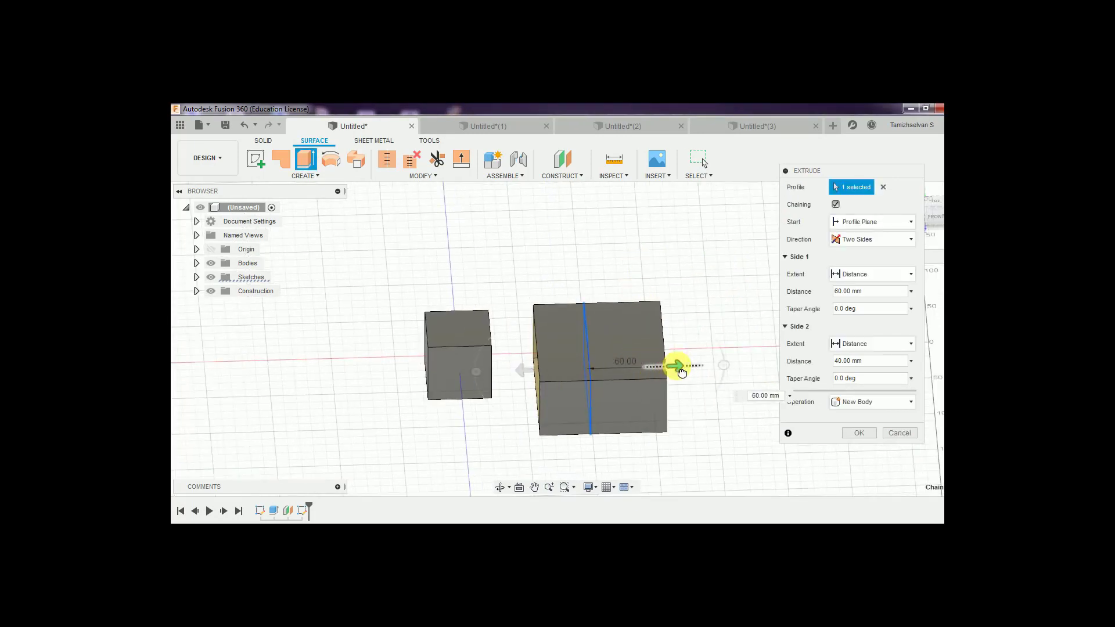
click(524, 369)
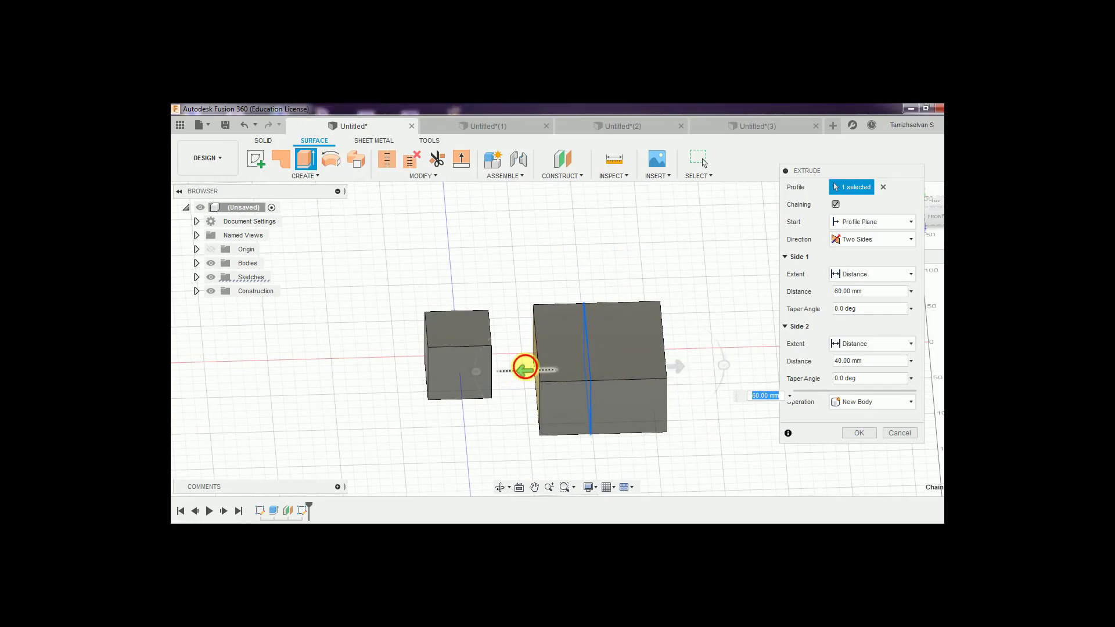
drag(524, 369, 461, 373)
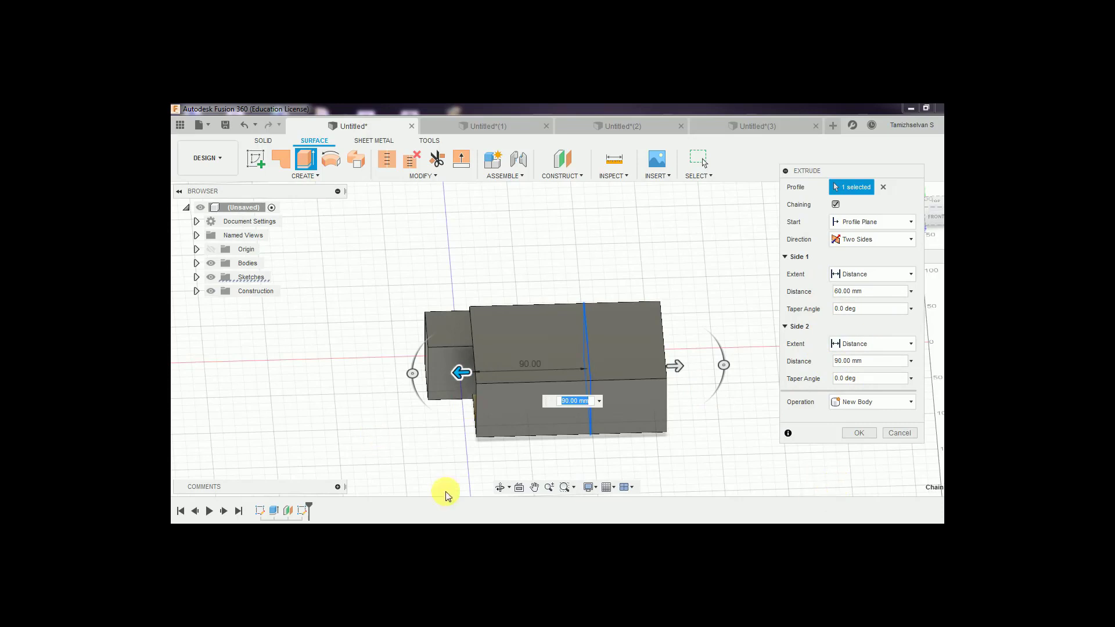
key(alt+Tab)
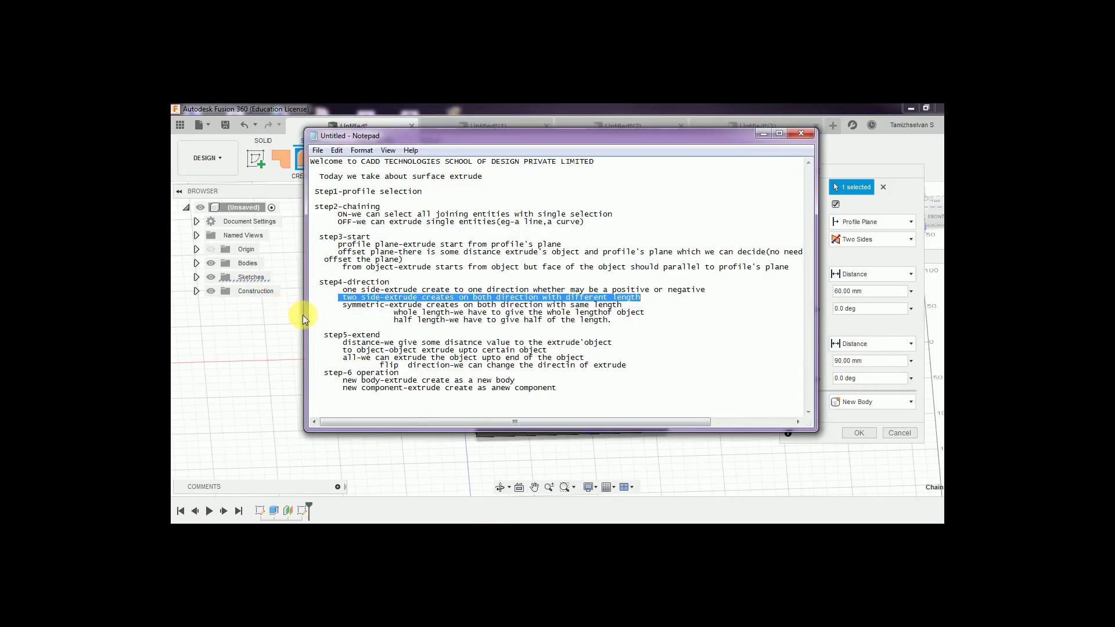
- Highlight the two-sided and symmetric extrude notes in Notepad, then minimise it
drag(341, 308, 618, 320)
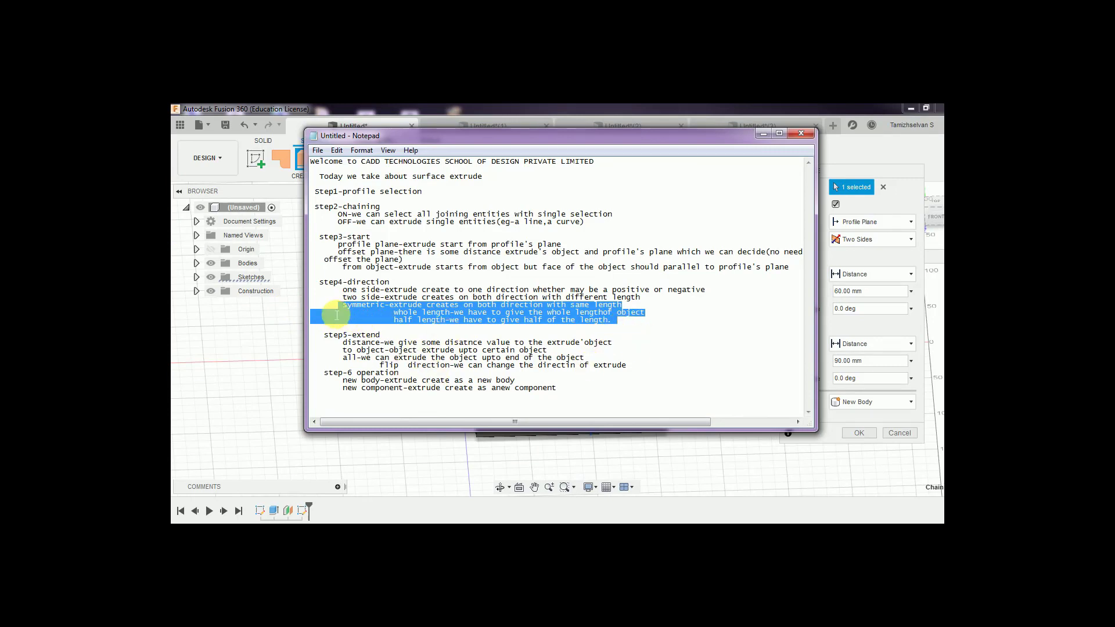
drag(334, 304, 622, 306)
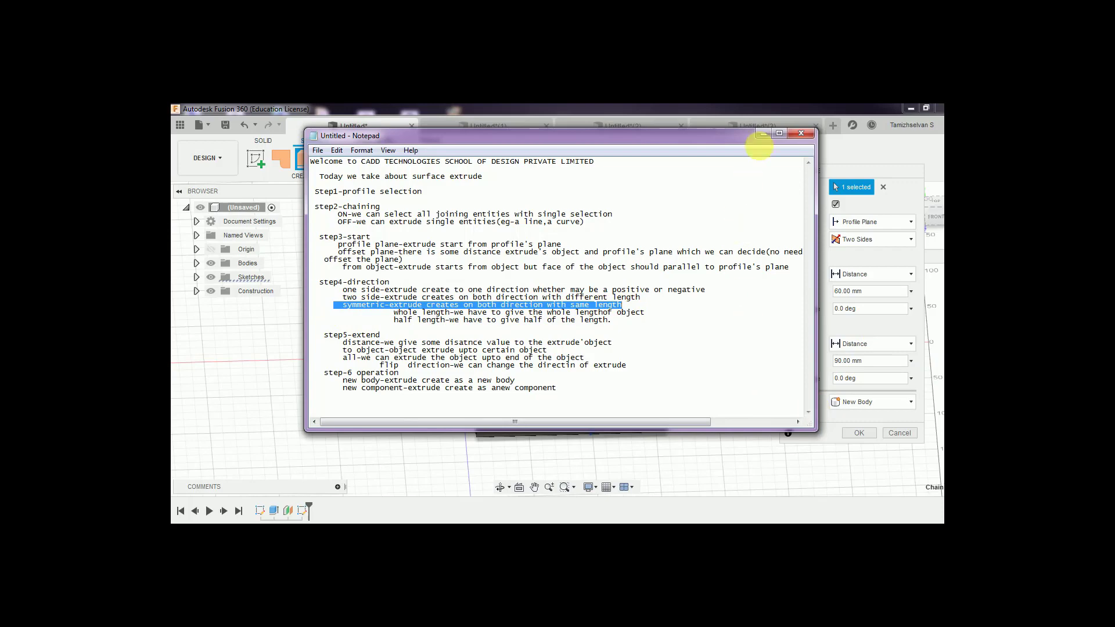
click(764, 134)
- Change the extrude direction to Symmetric with a 70 mm distance
click(889, 240)
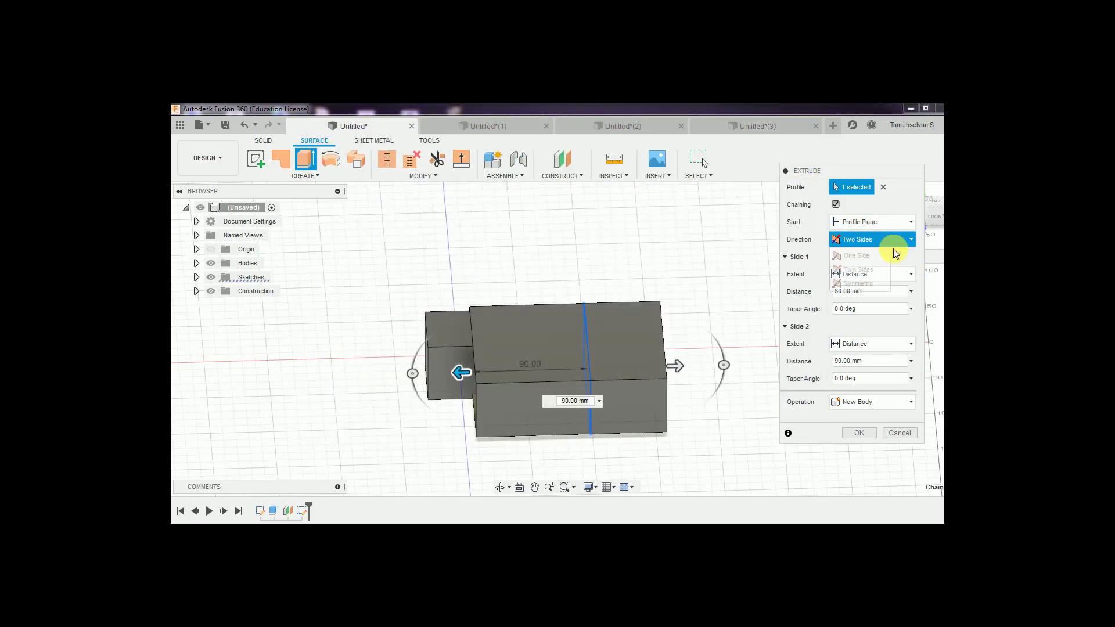
click(859, 286)
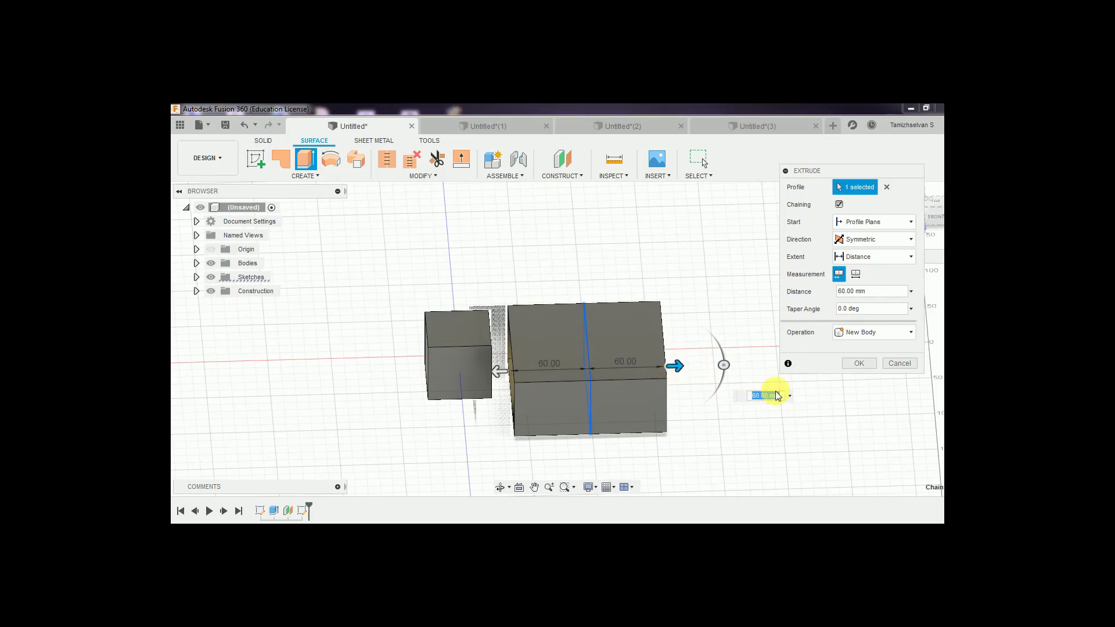
text(70)
key(Return)
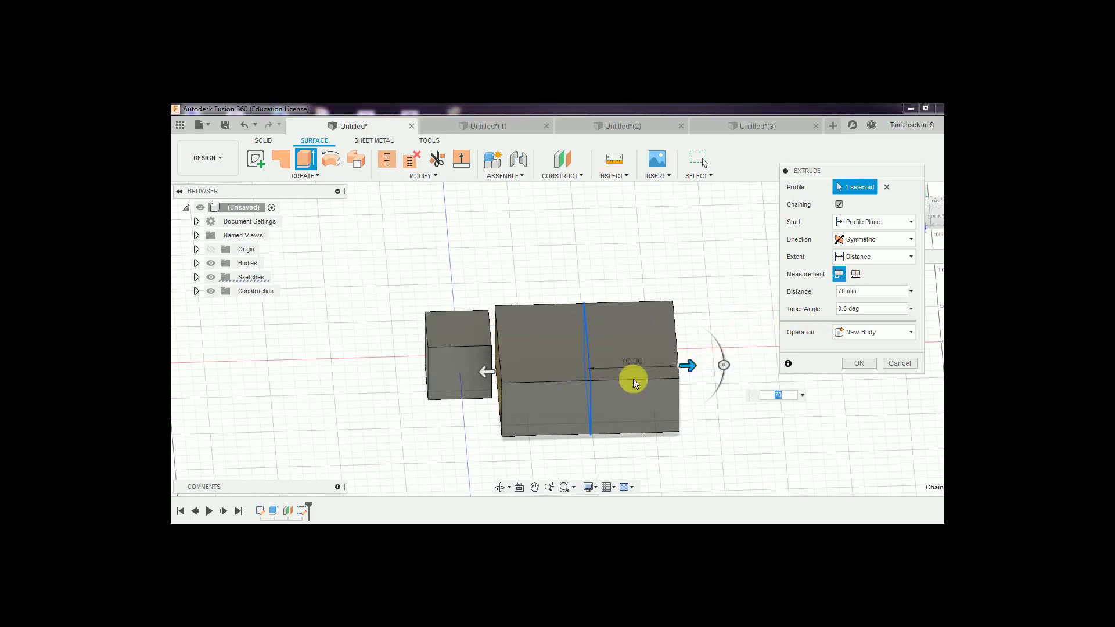
key(alt+Tab)
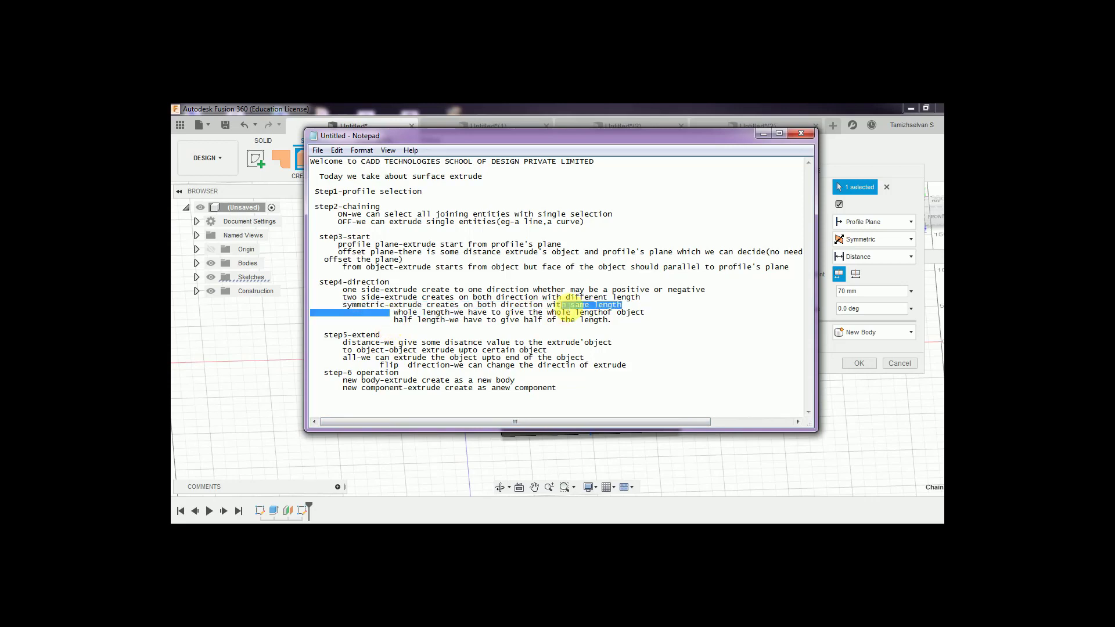
- Highlight the whole-length note and measure the symmetric distance as whole length
drag(391, 314, 636, 314)
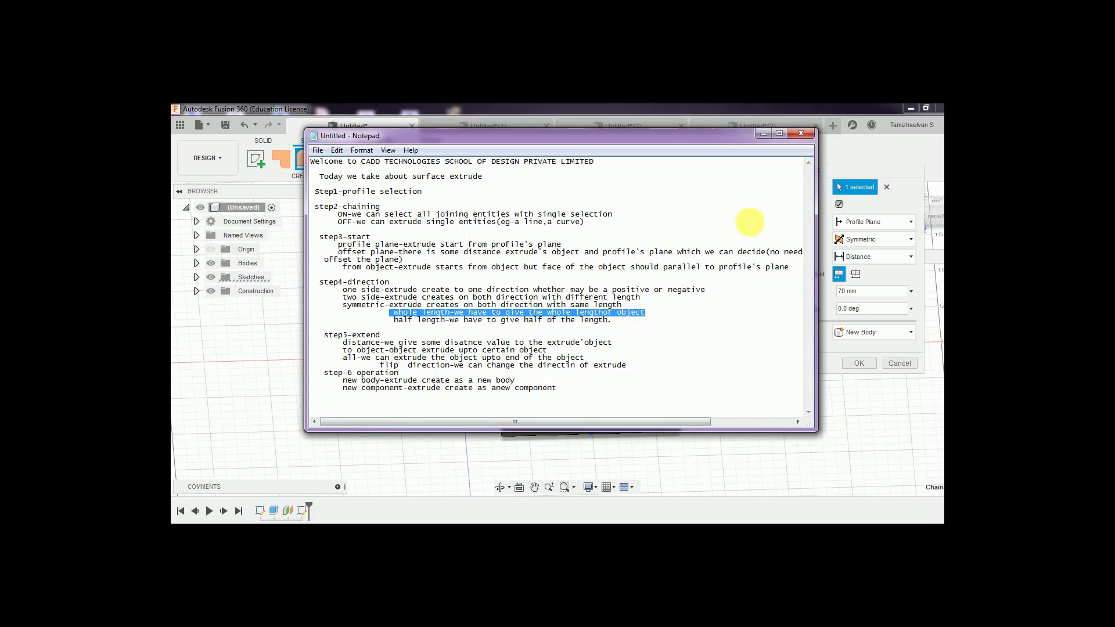
click(765, 136)
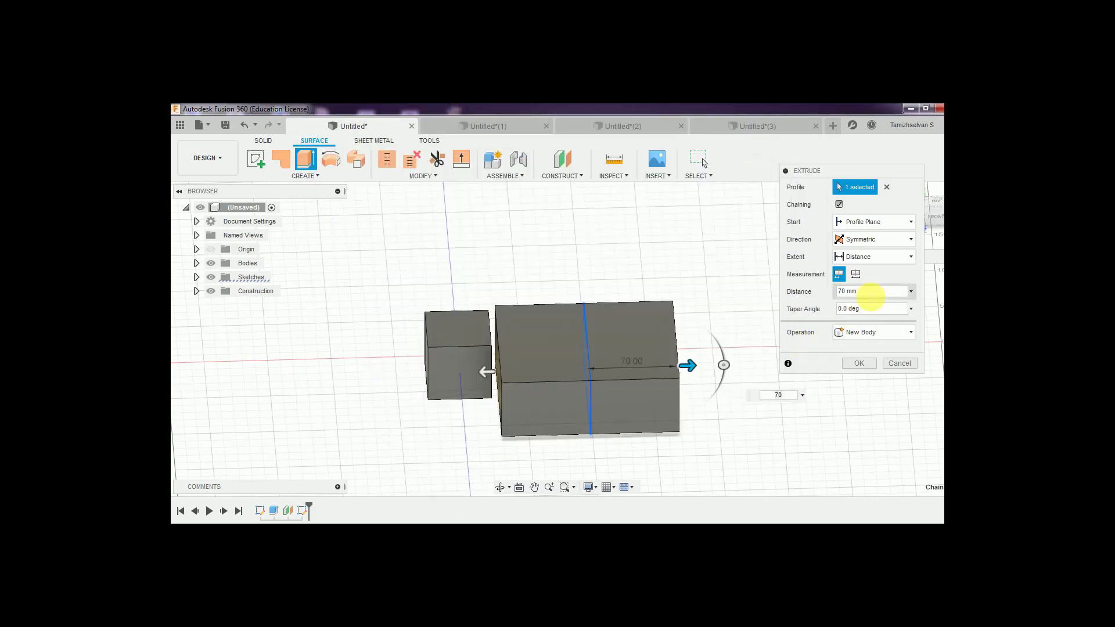
click(856, 274)
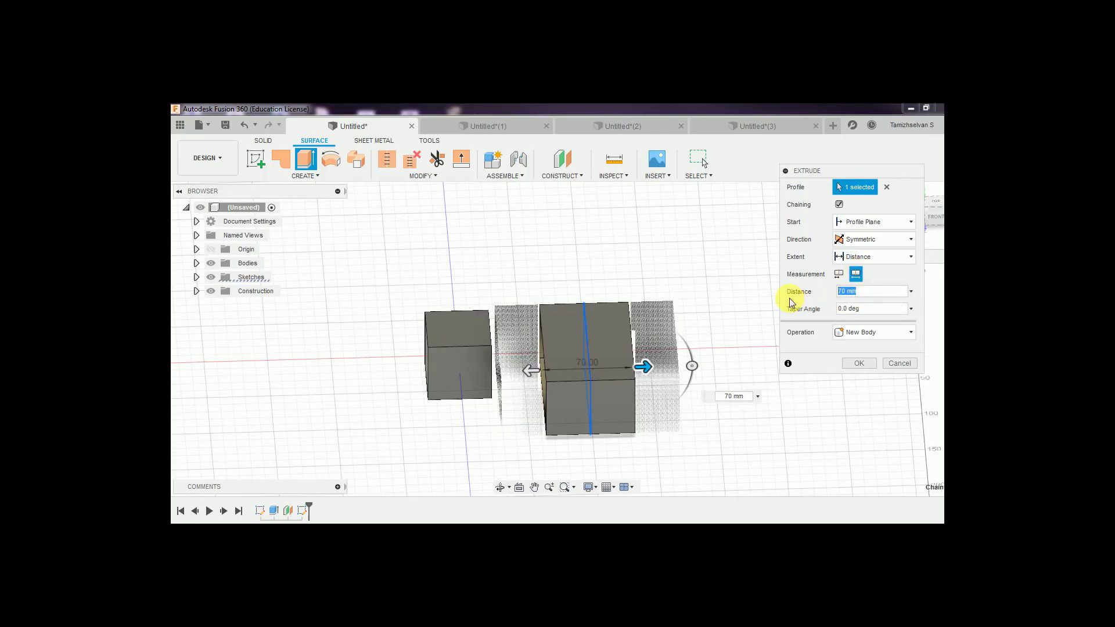
text(70)
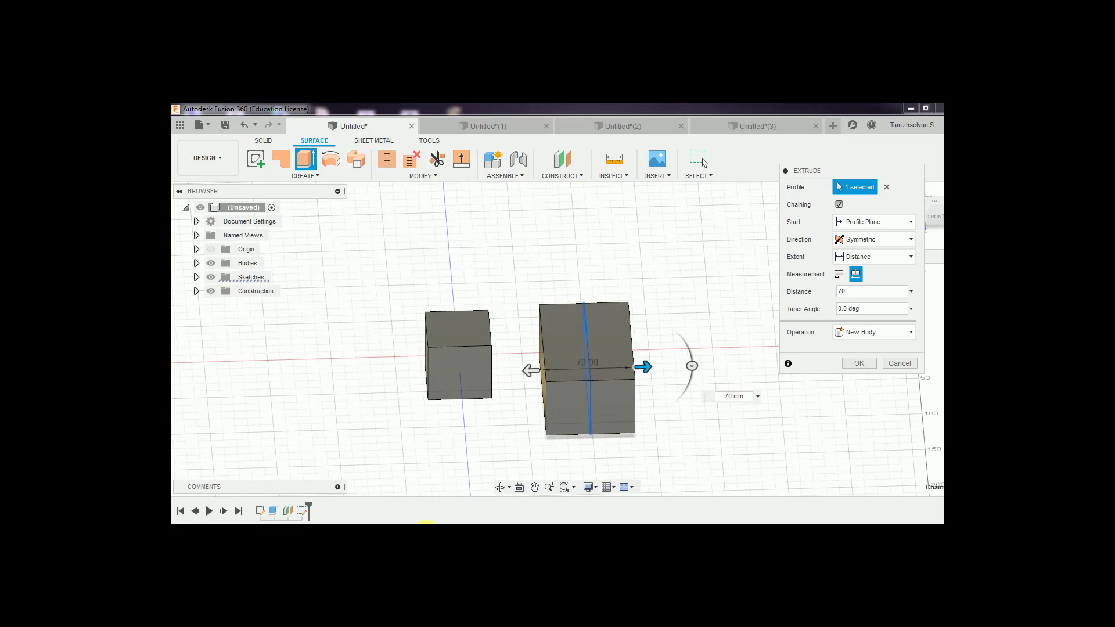
- Highlight the half-length note, settle on half-length measurement, and highlight the step5-extend heading
click(427, 523)
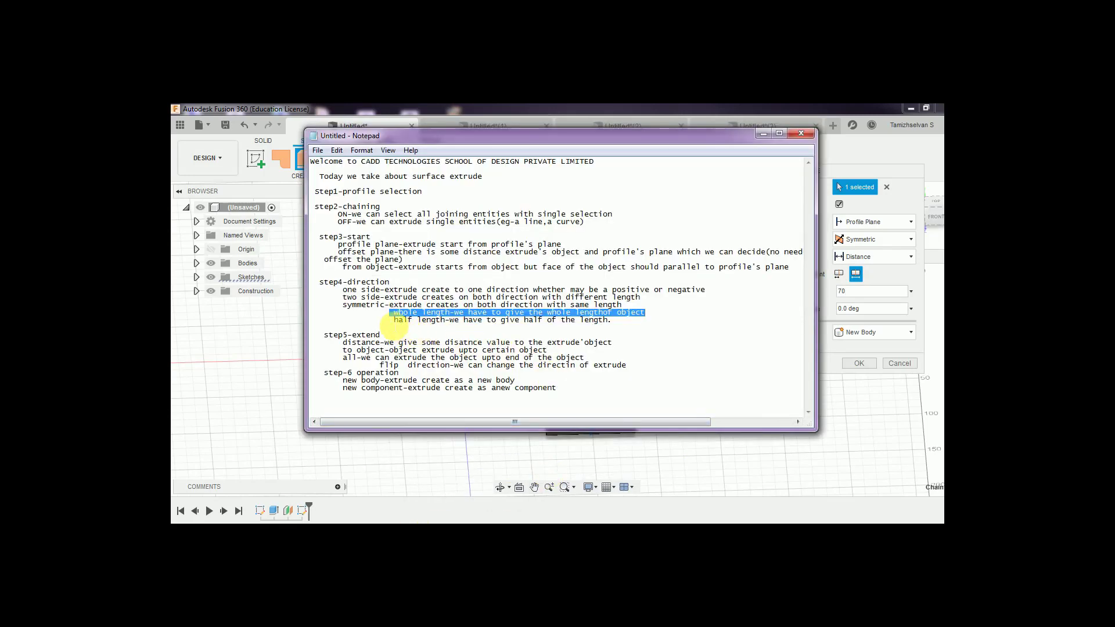
drag(392, 320, 617, 320)
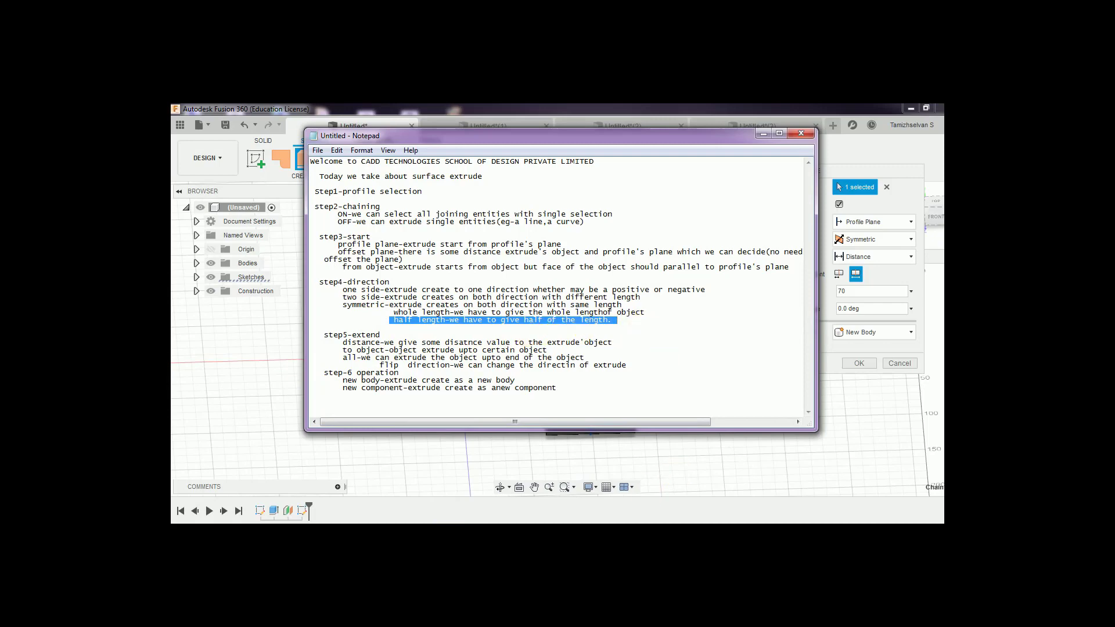
click(764, 134)
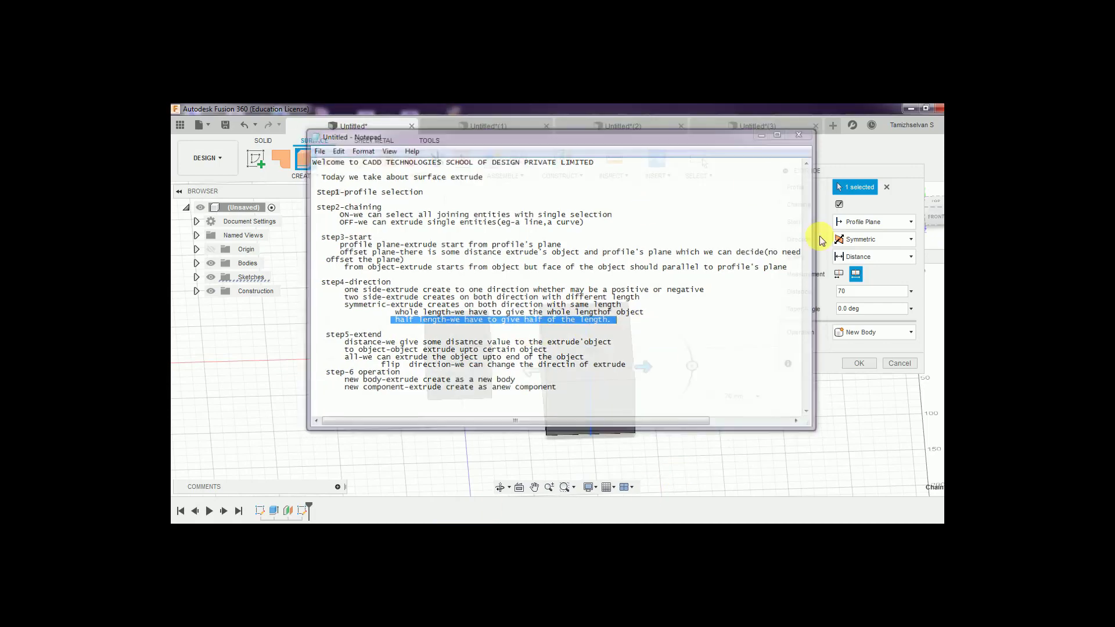
click(840, 277)
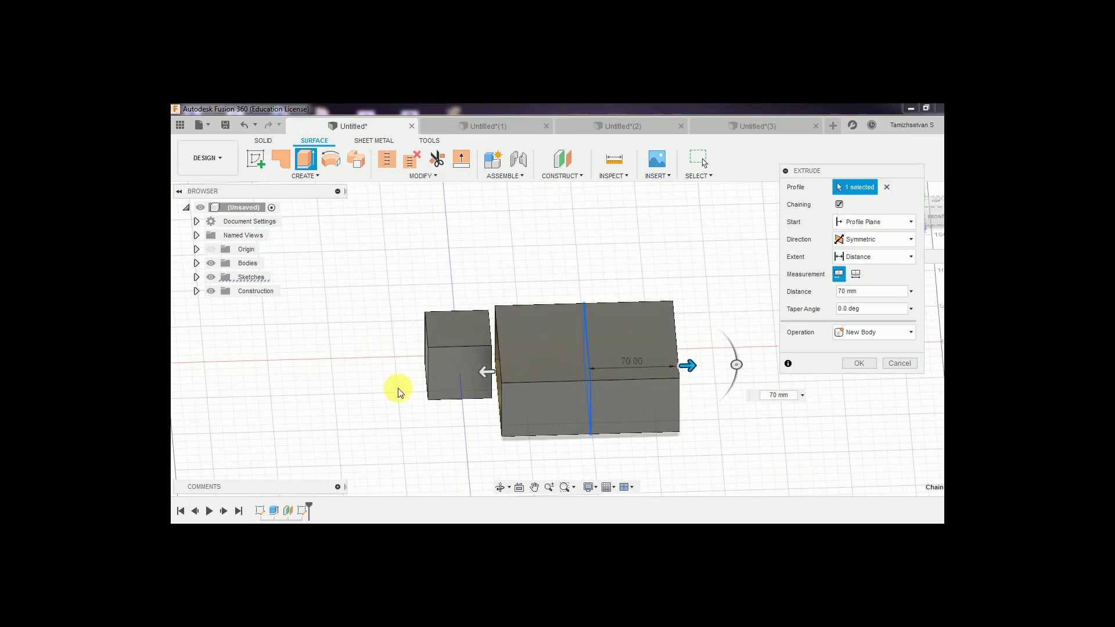
click(856, 275)
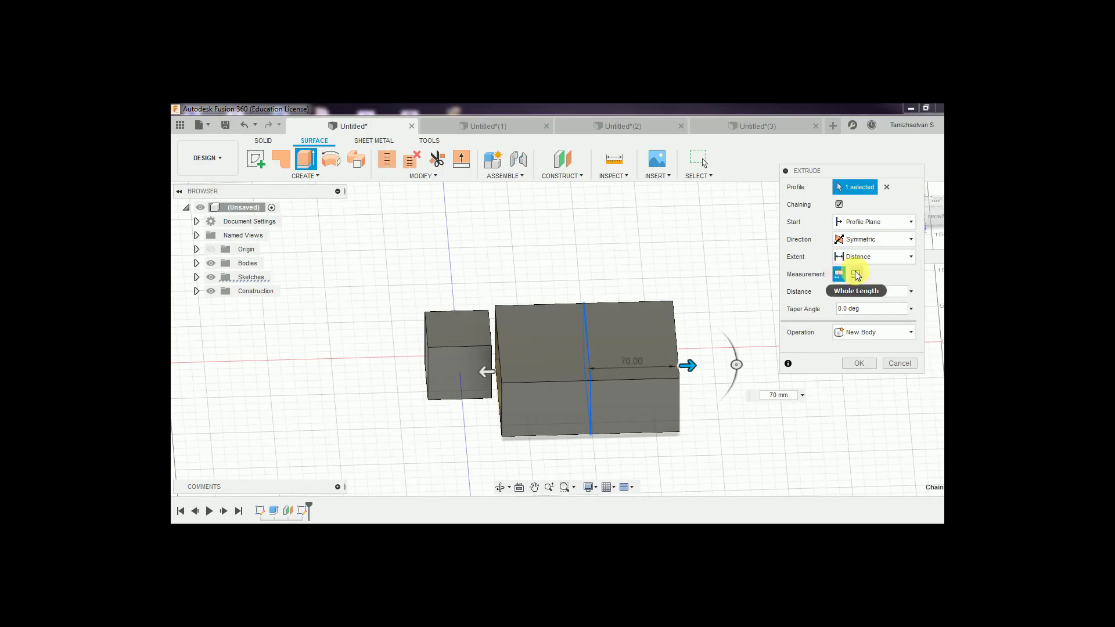
click(838, 275)
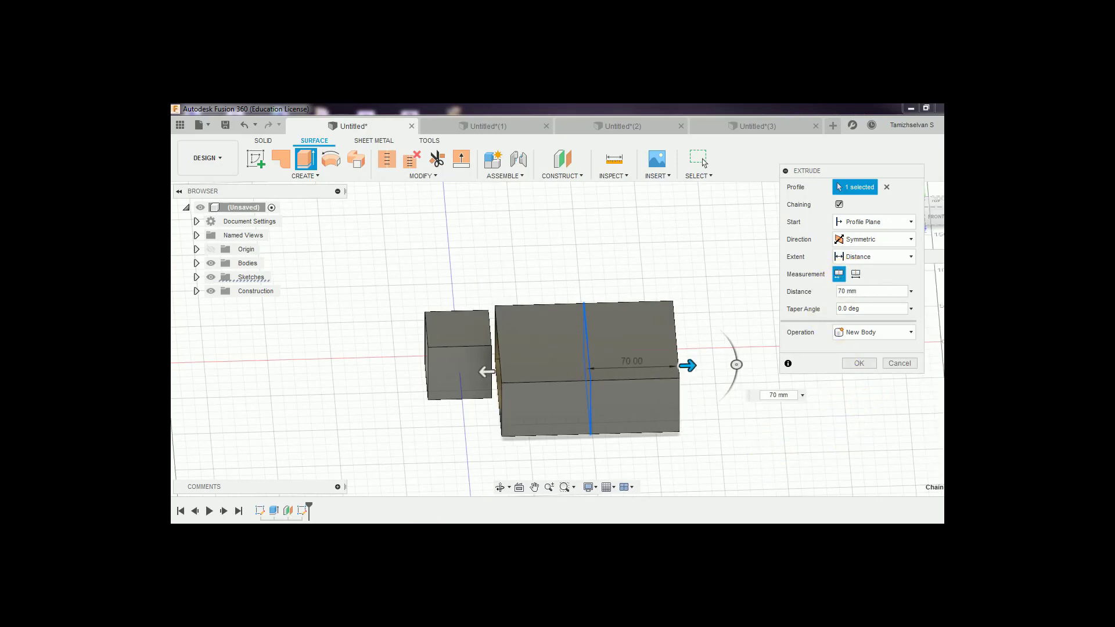
key(alt+Tab)
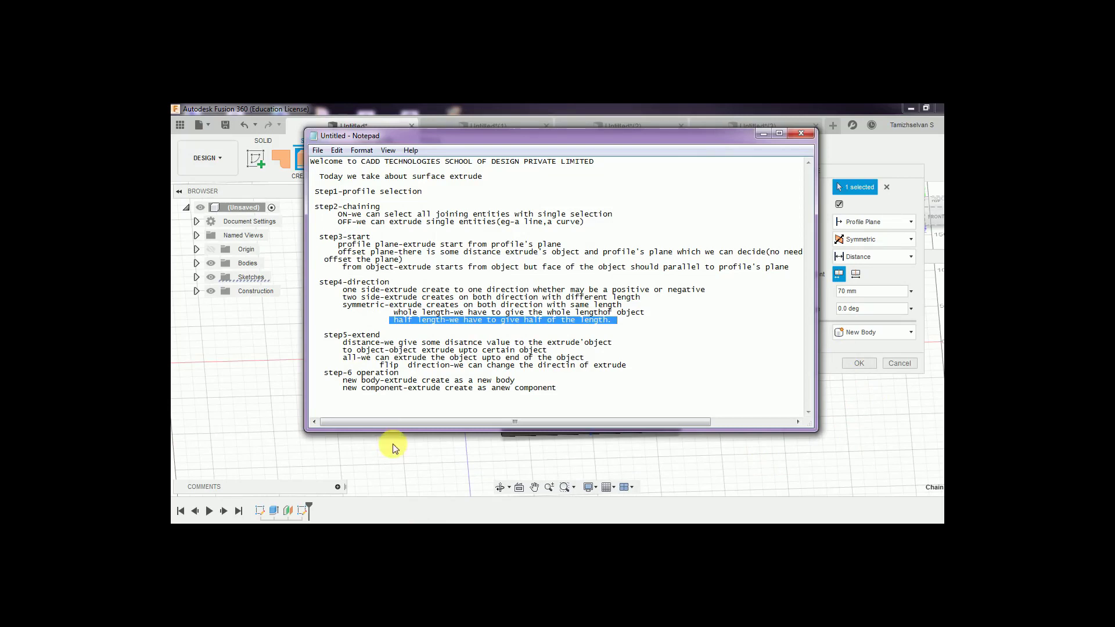
mouse_move(326, 336)
mouse_down()
mouse_move(290, 343)
mouse_move(381, 336)
mouse_up()
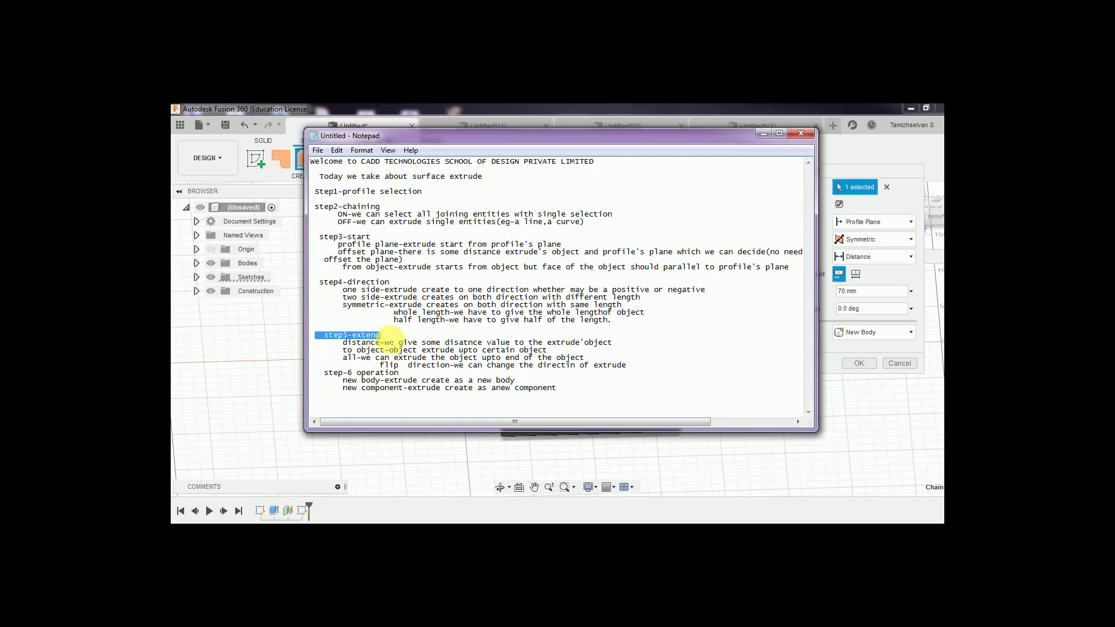
- Set the extrude direction to One Side with a Distance extent
click(823, 374)
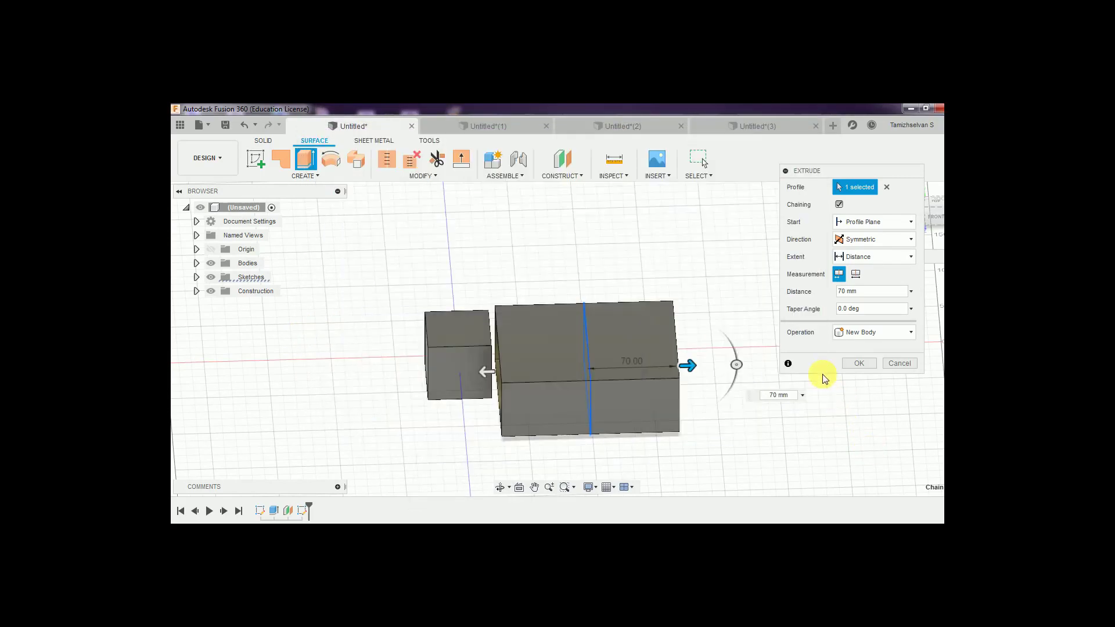
click(898, 256)
click(885, 270)
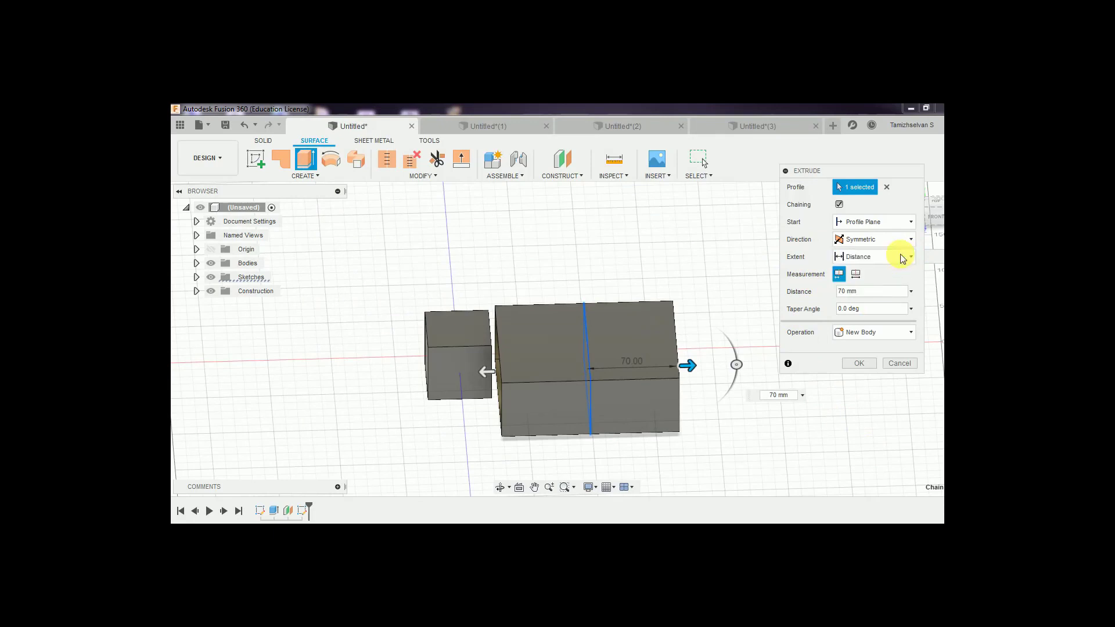
click(886, 243)
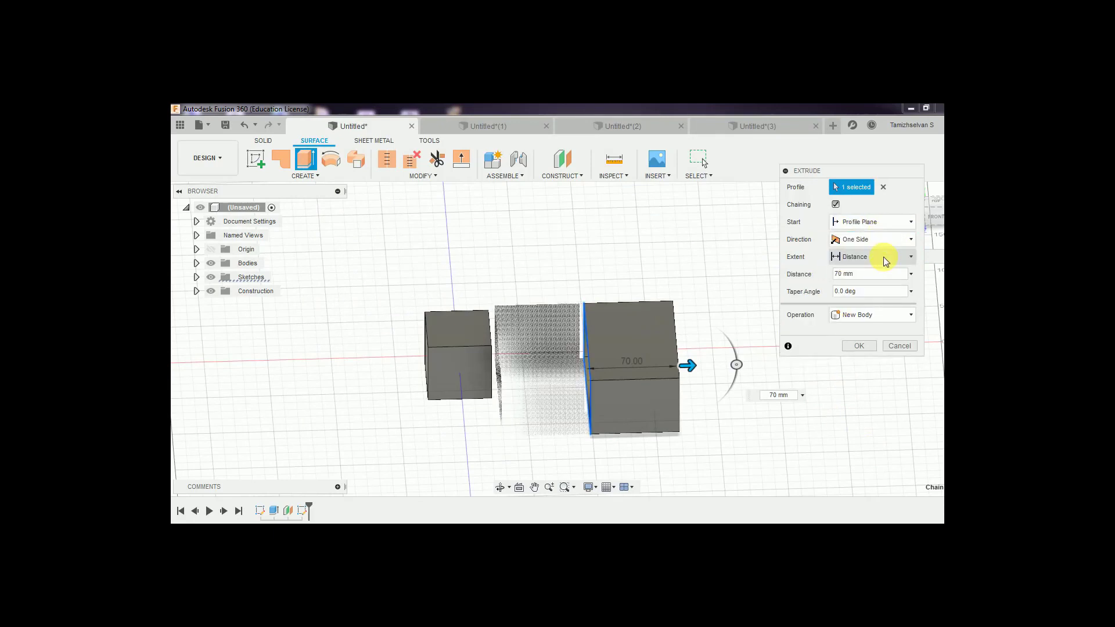
click(883, 257)
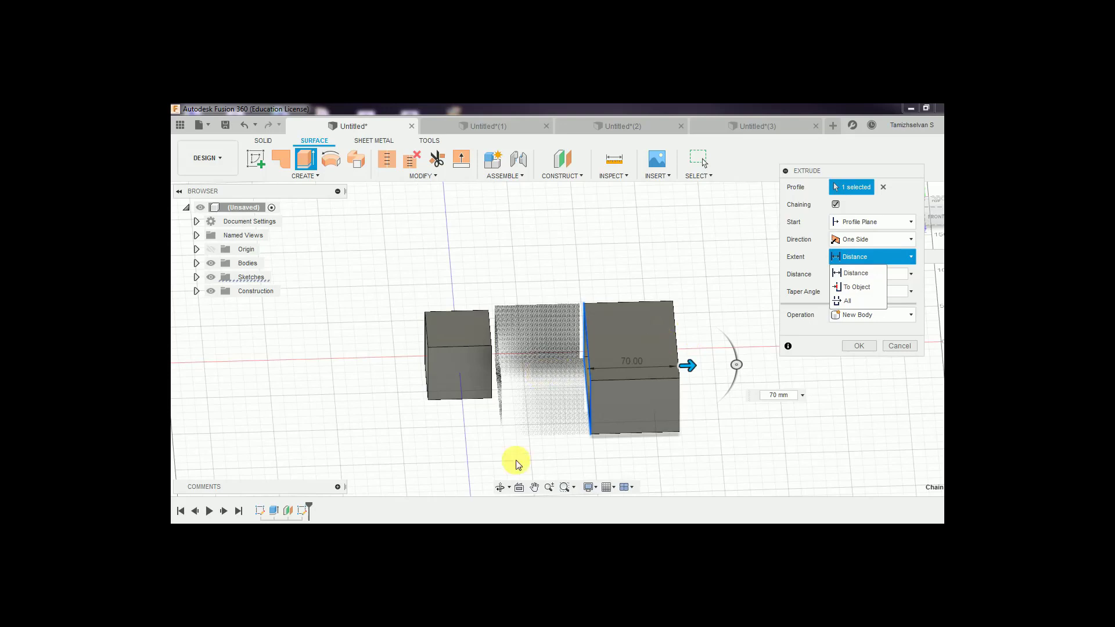
- Highlight the distance-extent explanation line in Notepad, then hide the notes
key(alt+Tab)
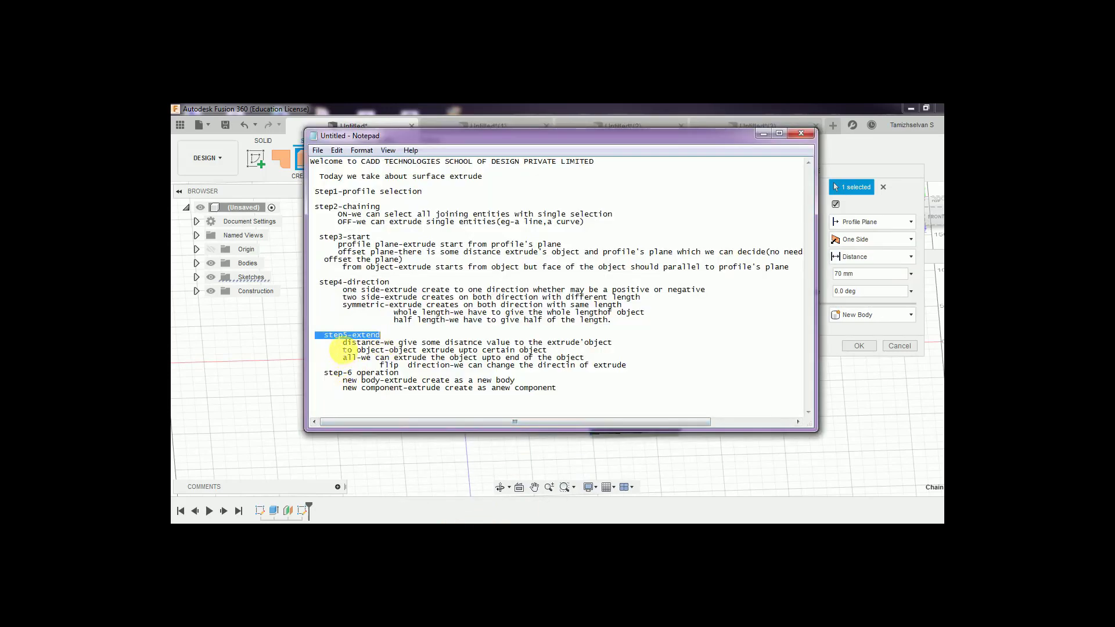
drag(339, 343, 300, 355)
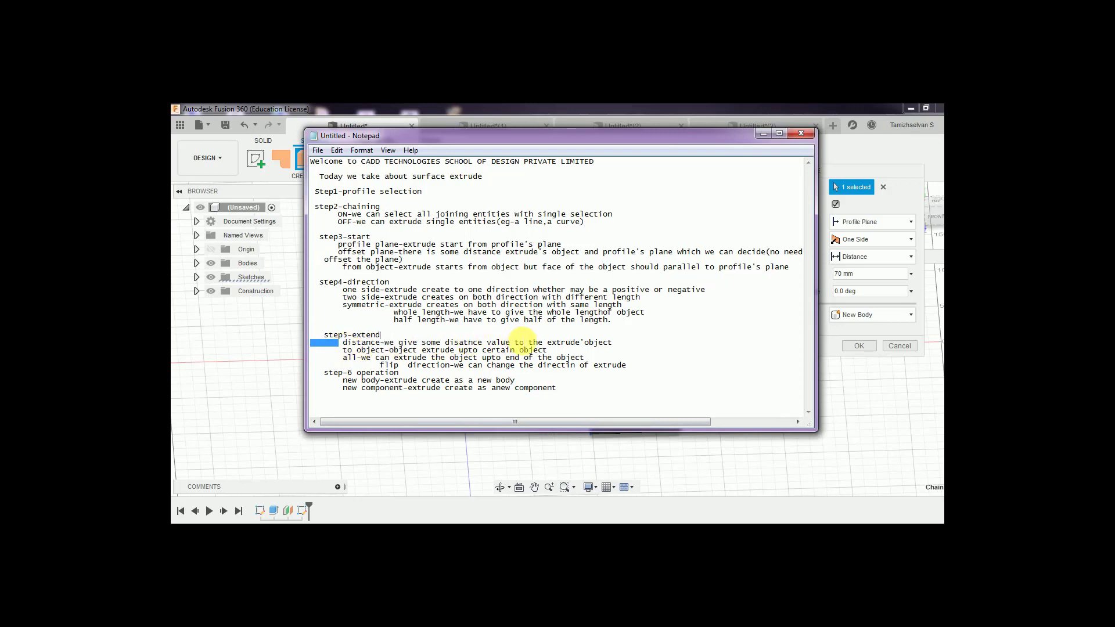
drag(417, 343, 423, 343)
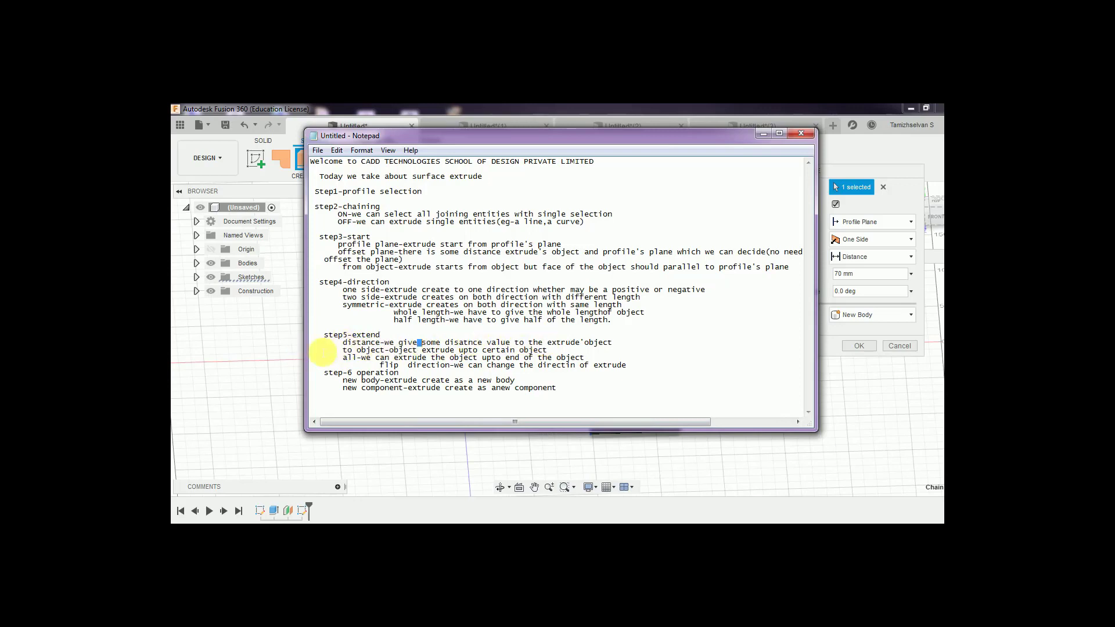
drag(339, 343, 616, 344)
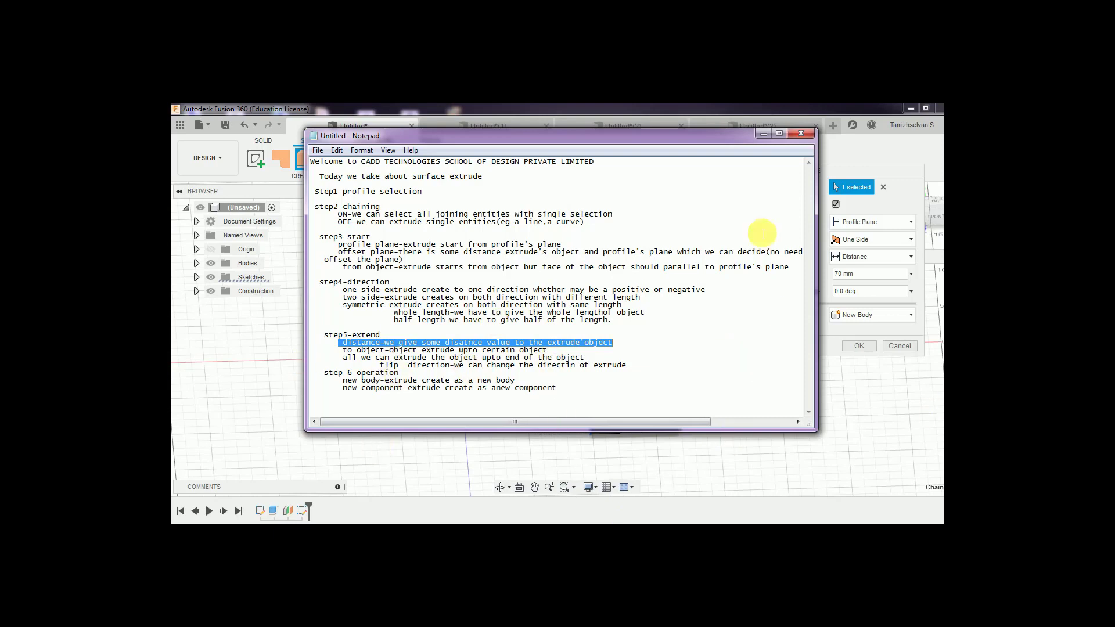
click(764, 134)
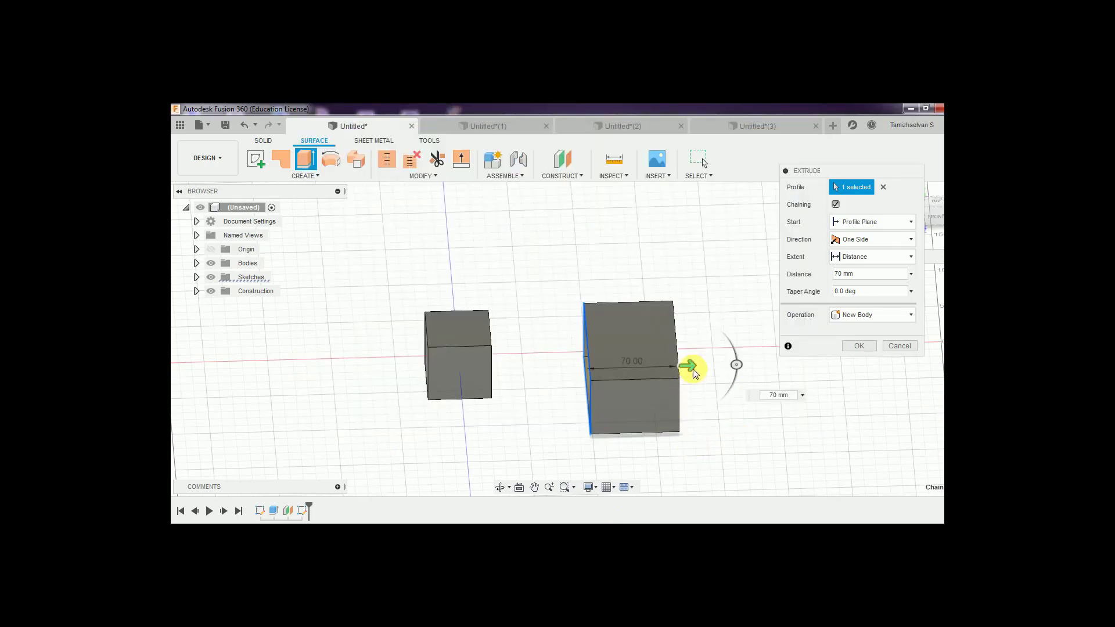
- Set the one-sided extrude distance to 100 mm and confirm it
click(860, 278)
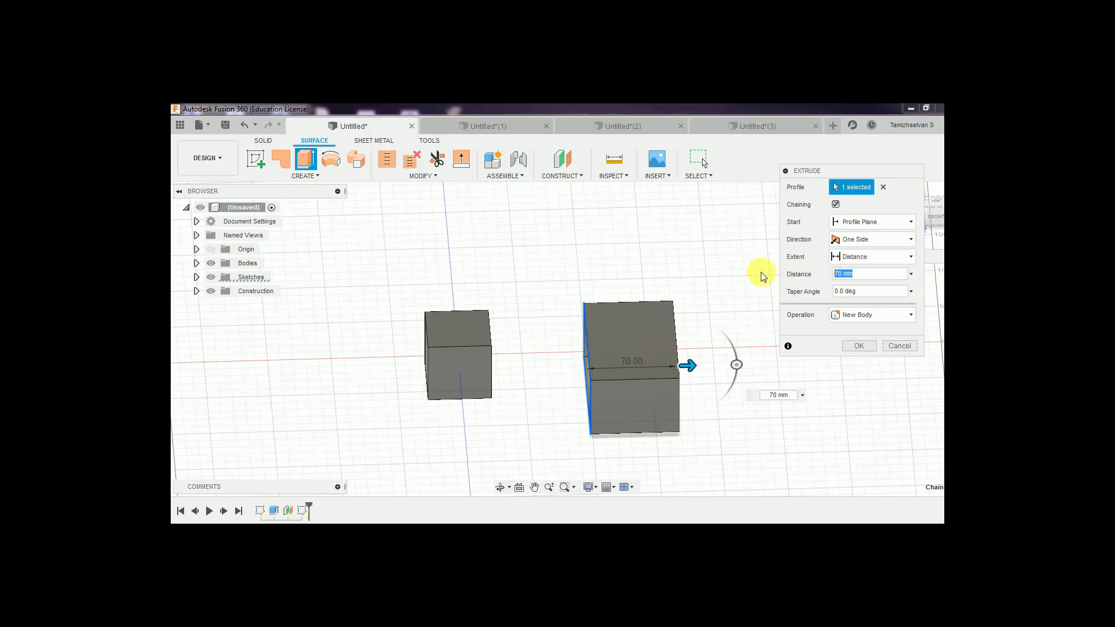
text(50)
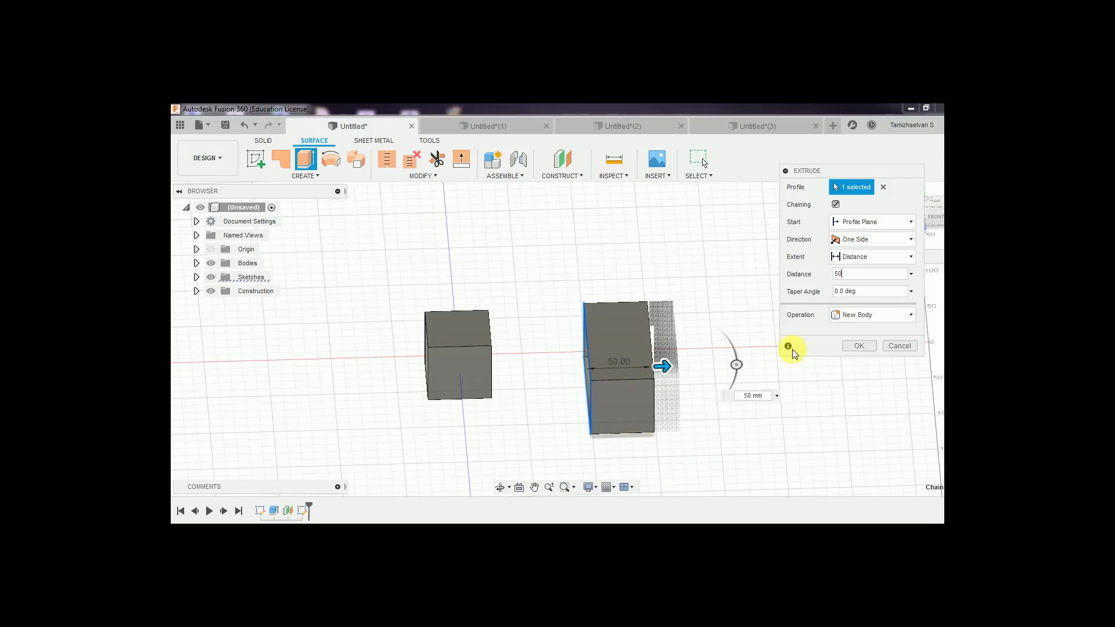
double_click(848, 276)
text(00)
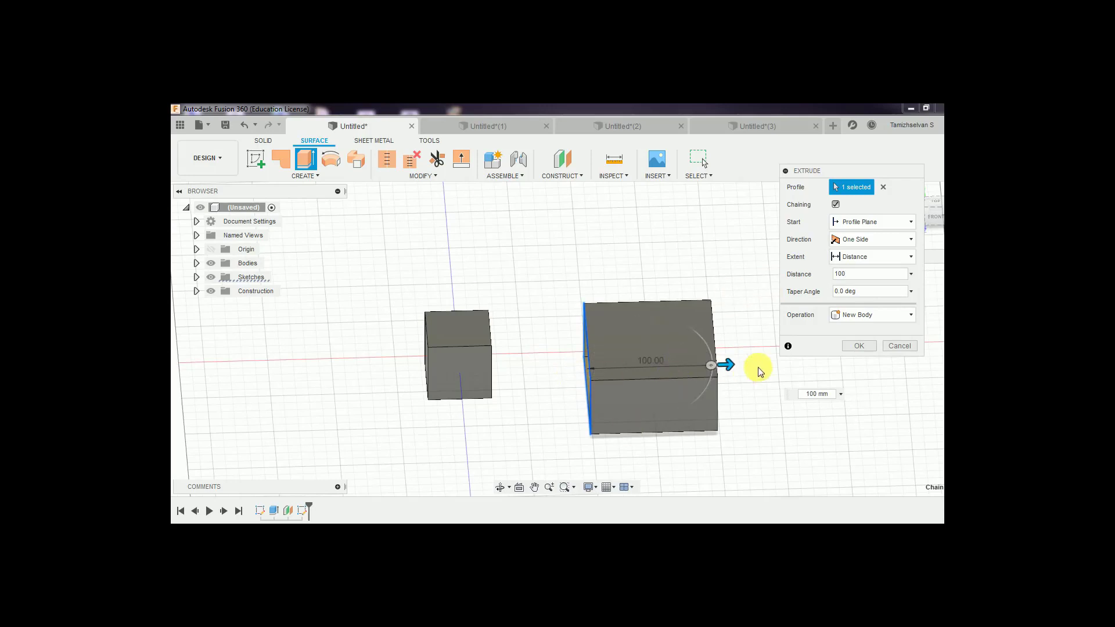
click(863, 346)
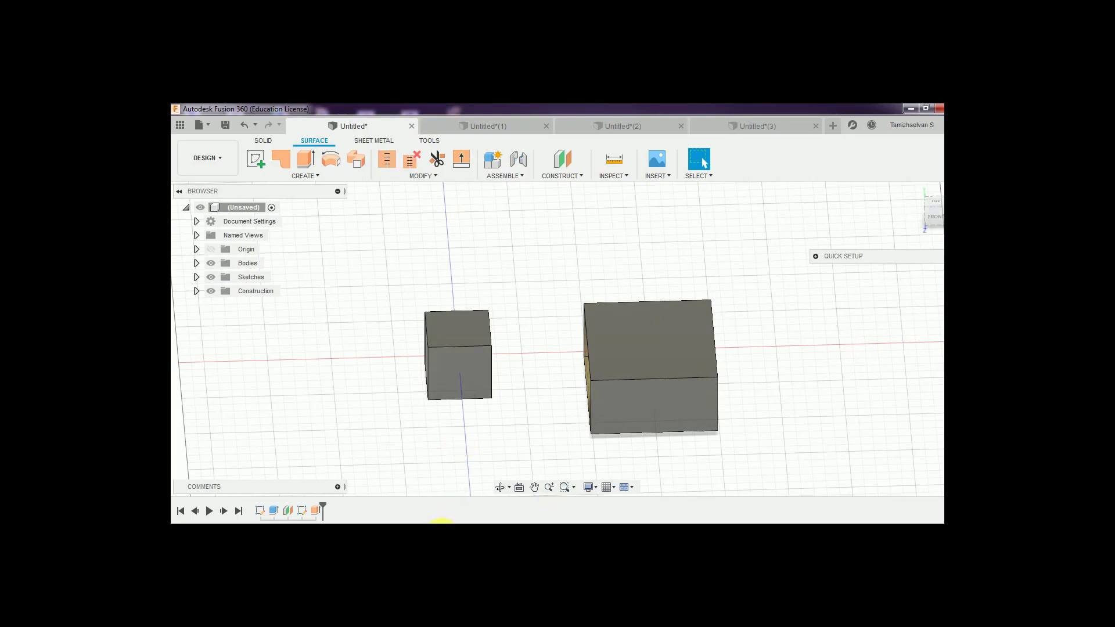
- Highlight the 'to object' extent note, then switch to the Untitled*(1) design
click(437, 522)
click(338, 351)
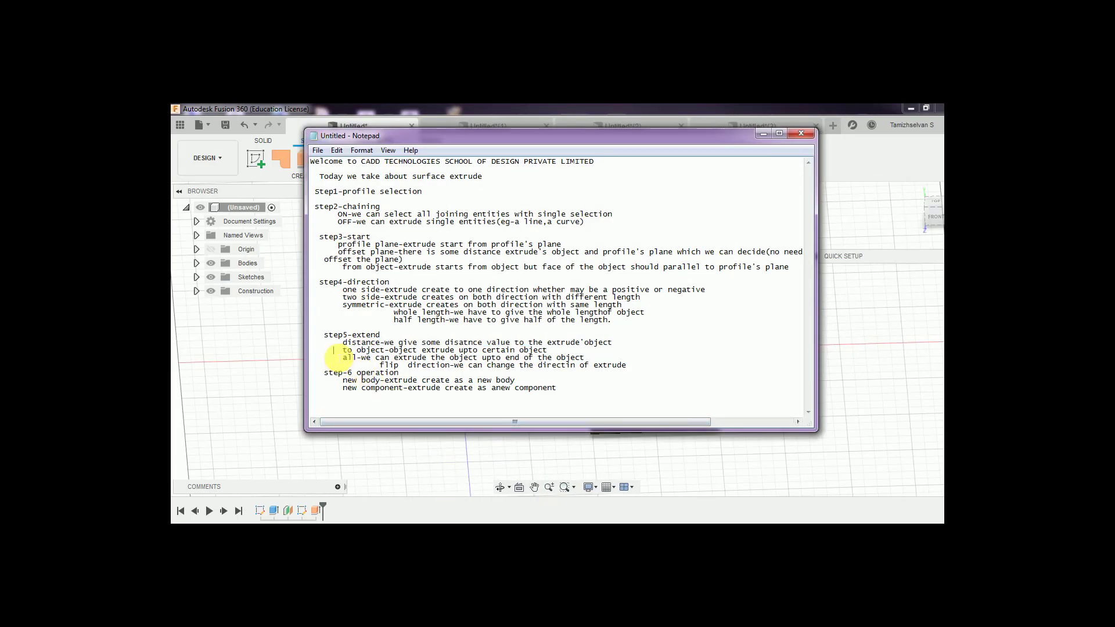
drag(338, 351, 551, 350)
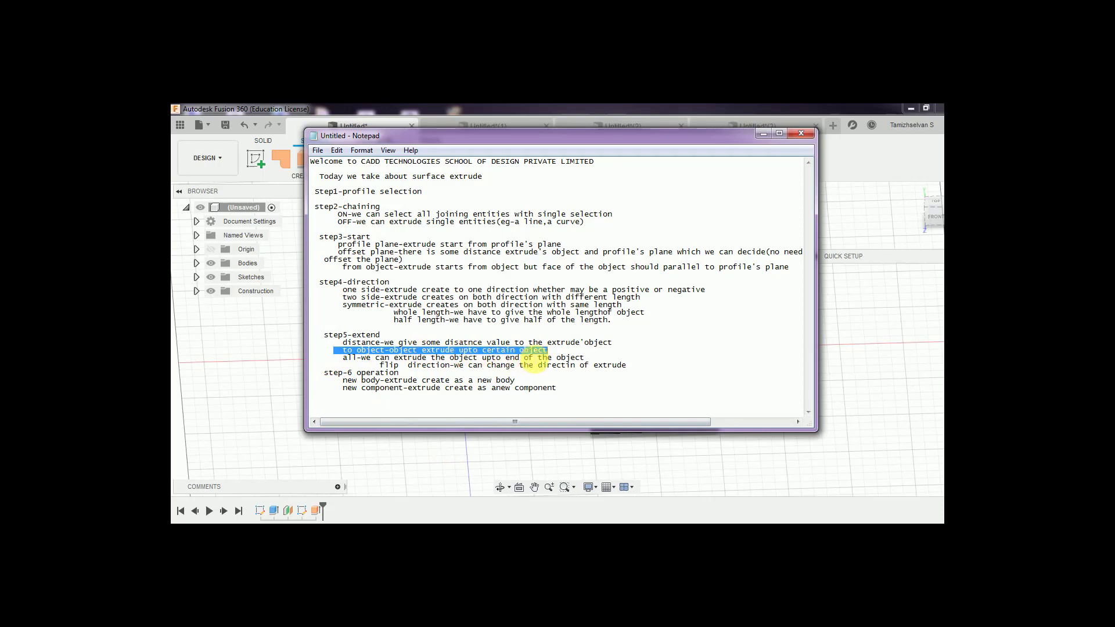
click(763, 134)
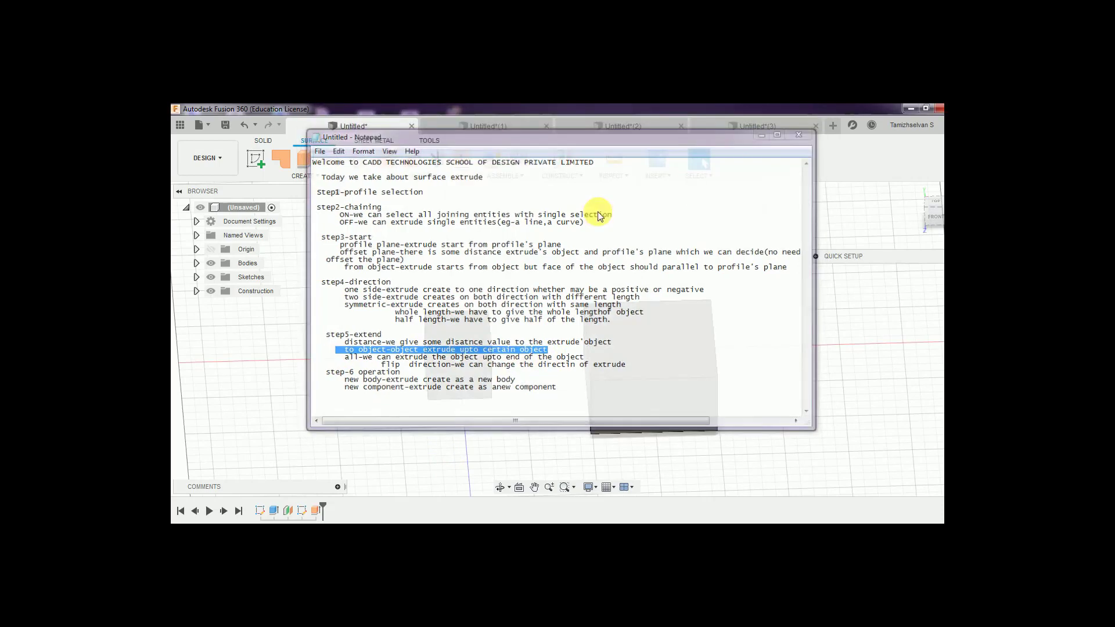
click(511, 128)
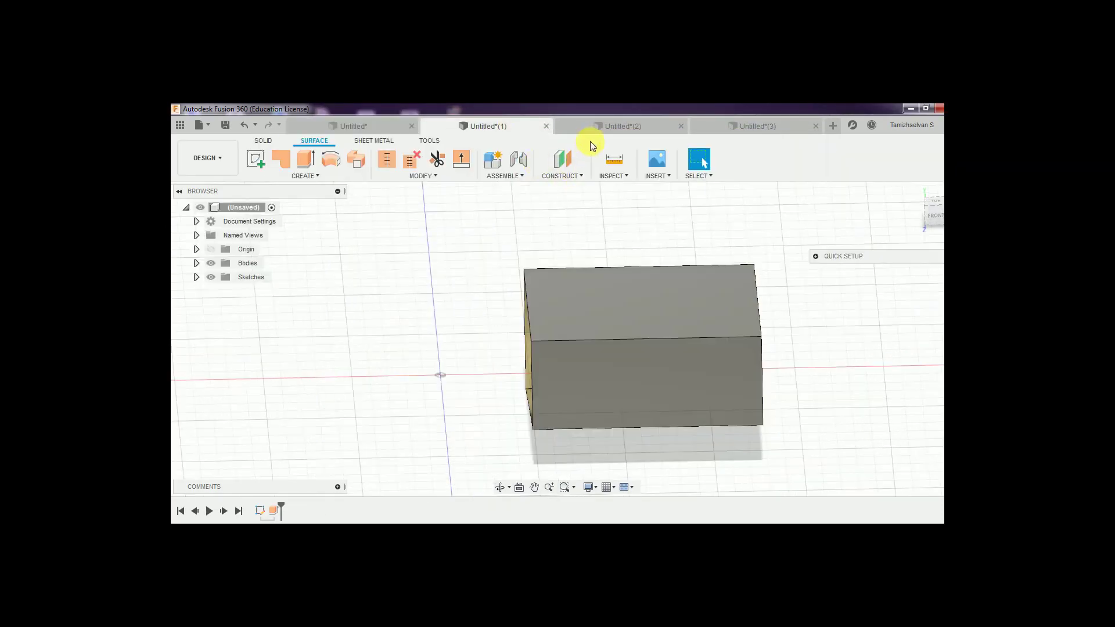
- In Untitled*(2), start a sketch on the origin plane inside the cube
click(609, 124)
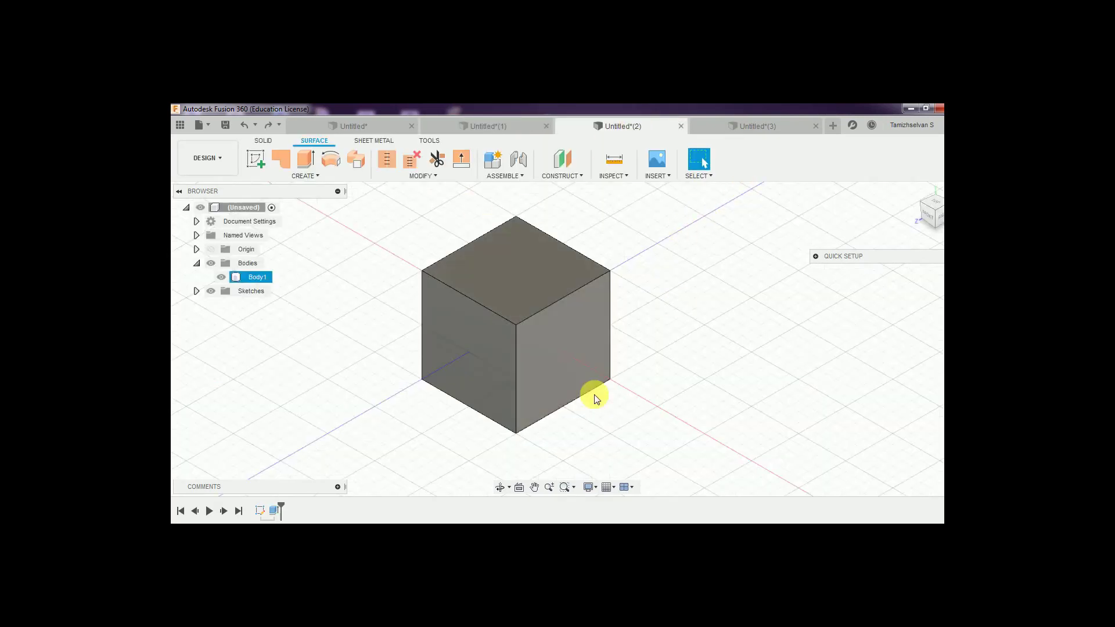
scroll(586, 391, down, 2)
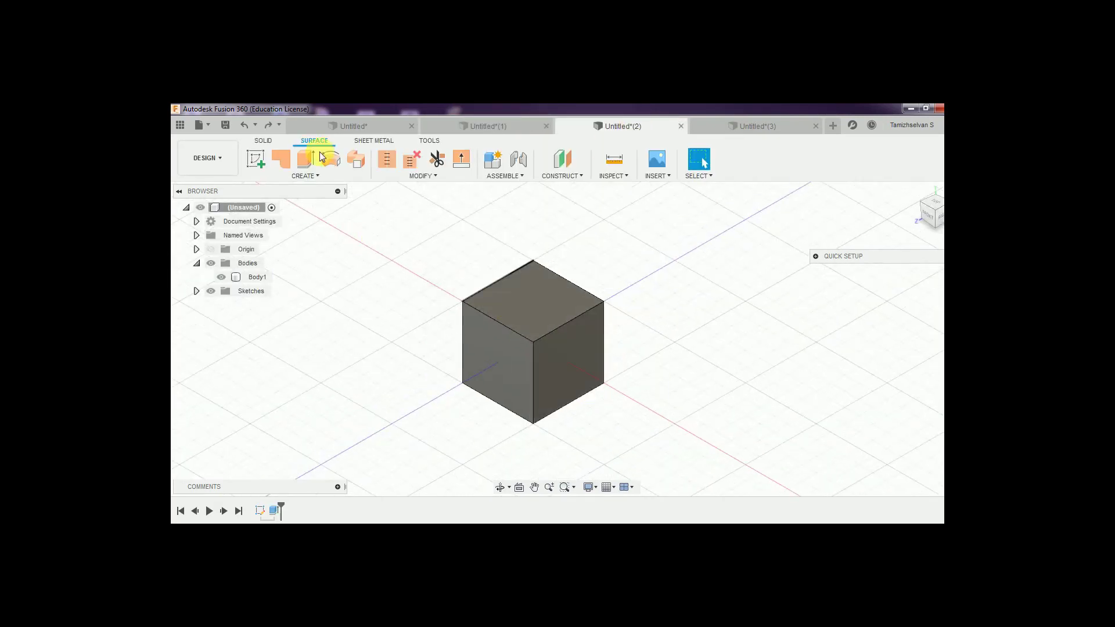
click(256, 160)
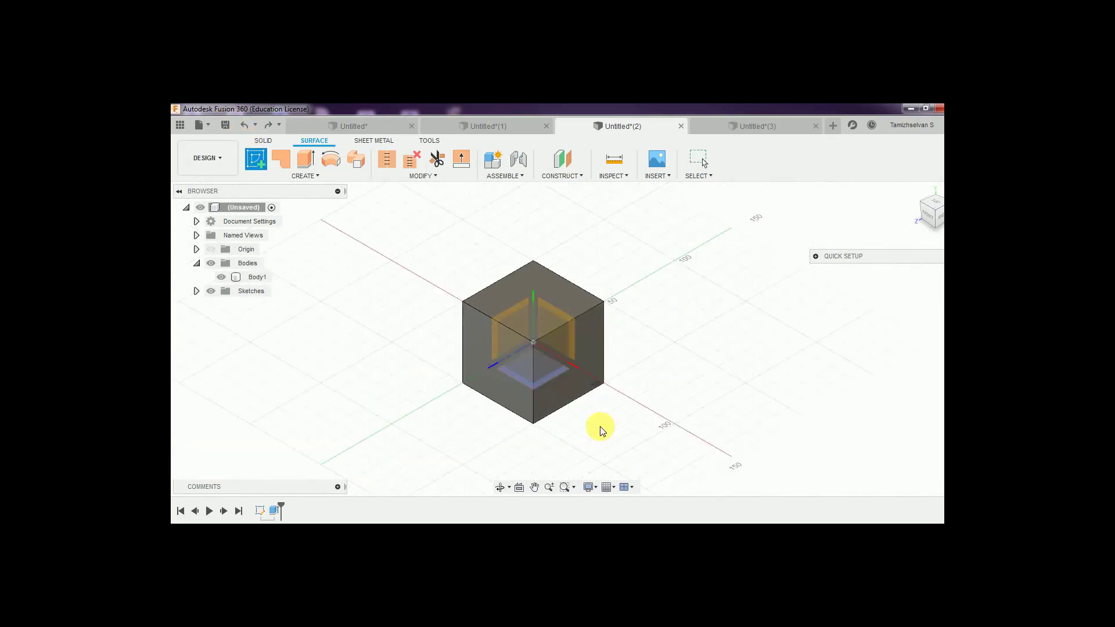
click(502, 314)
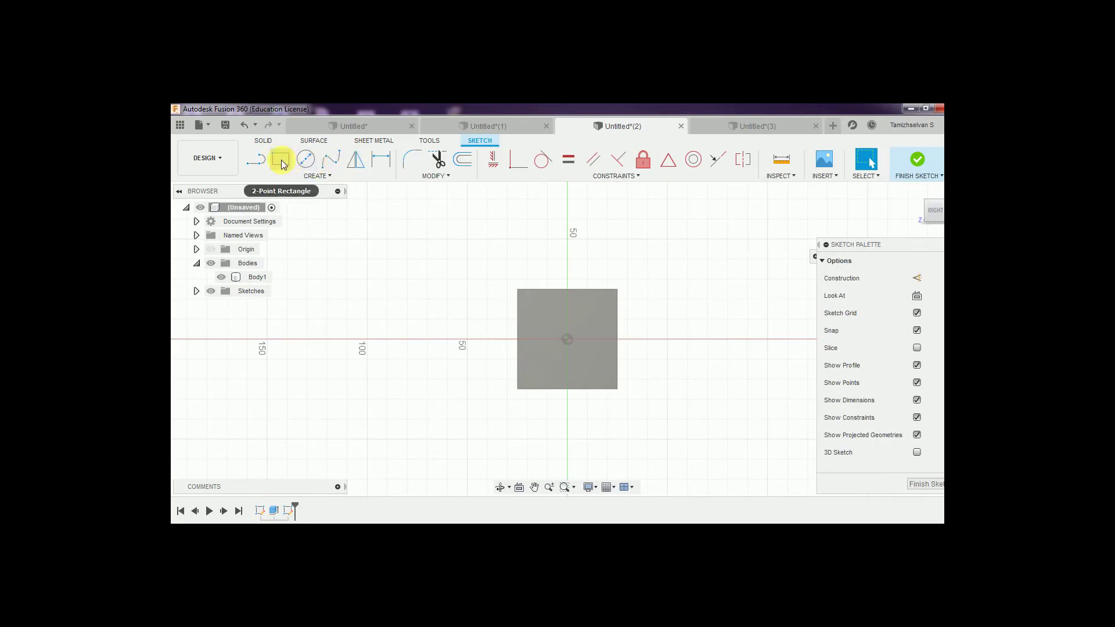
- Draw a two-point rectangle, finish the sketch, and begin a surface extrude
click(281, 159)
click(494, 273)
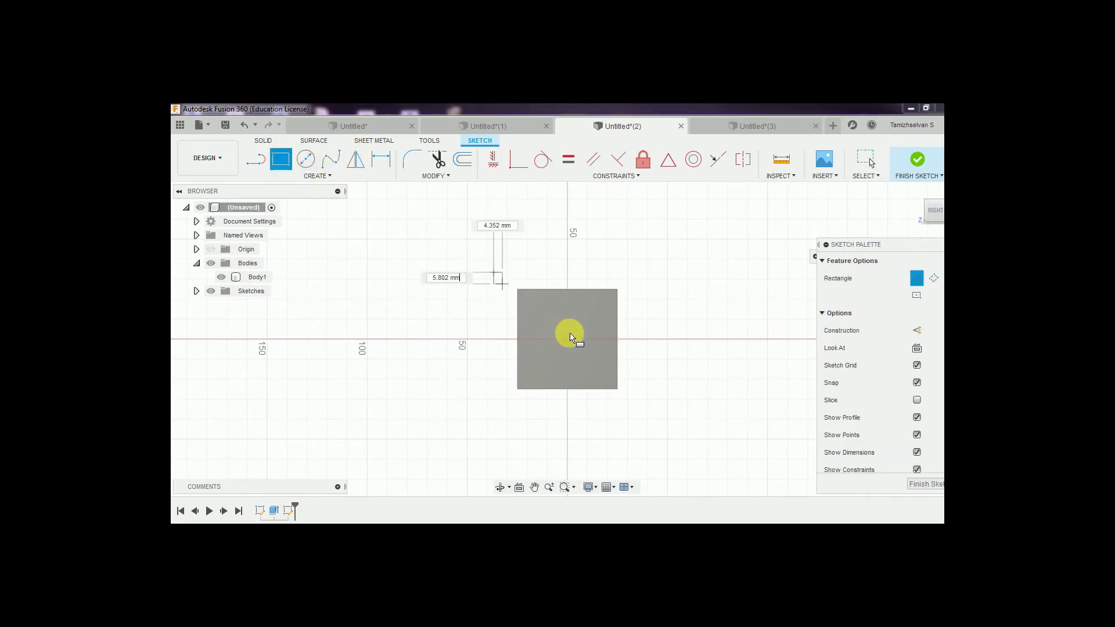
click(595, 336)
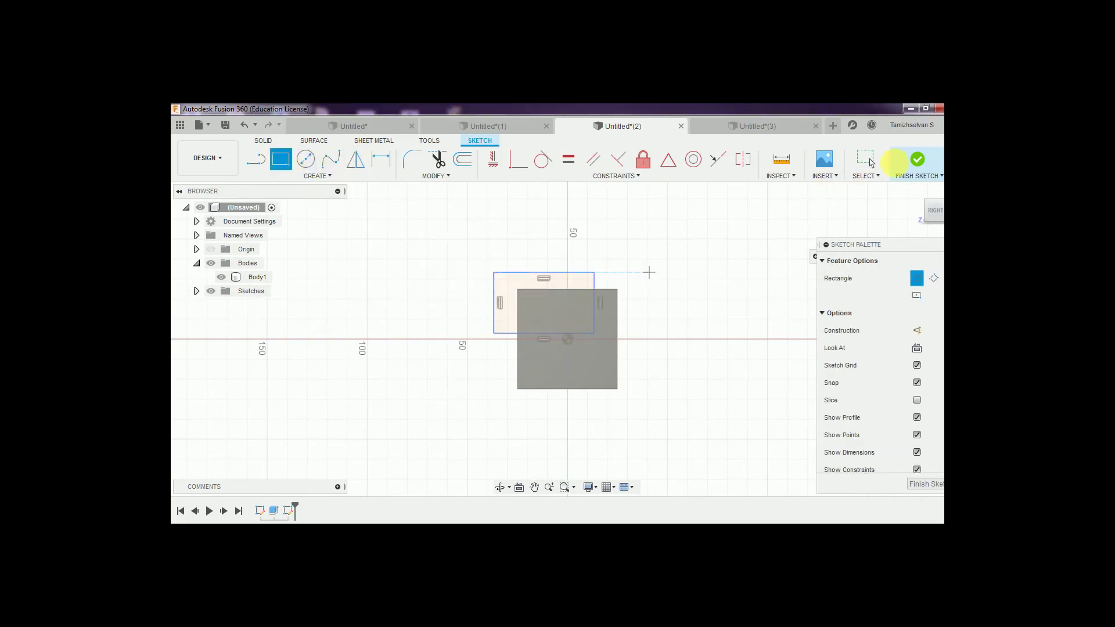
click(917, 159)
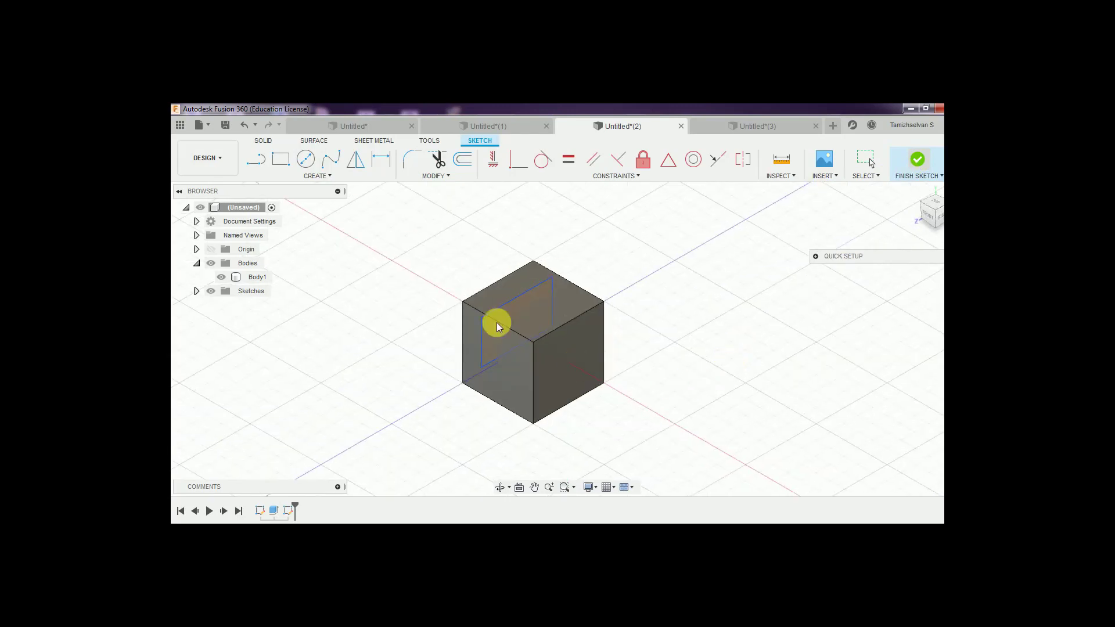
click(309, 141)
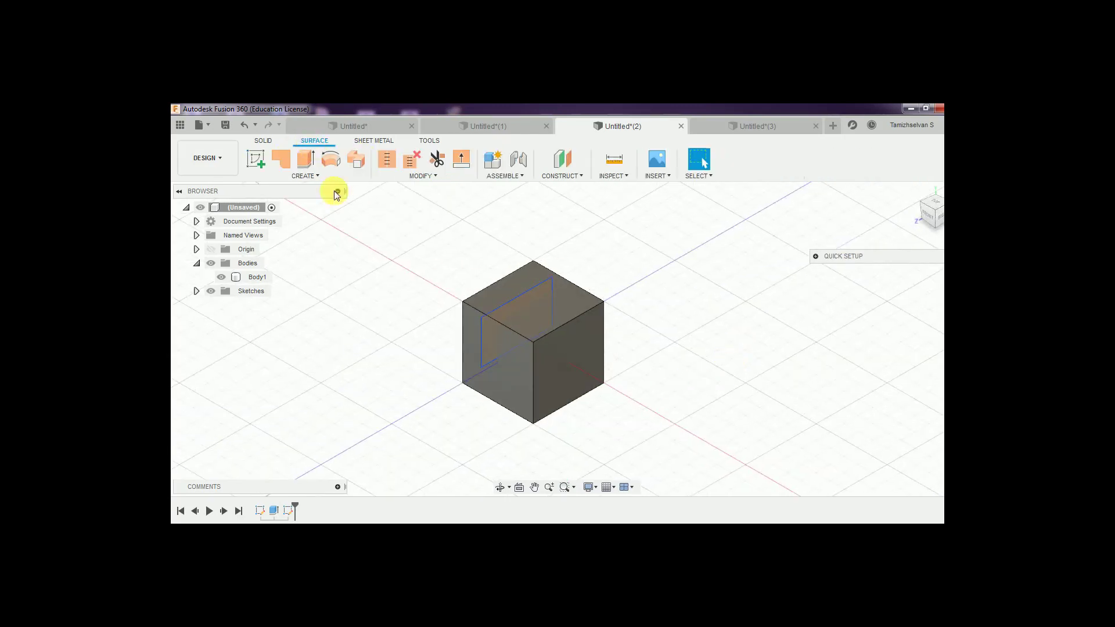
click(307, 159)
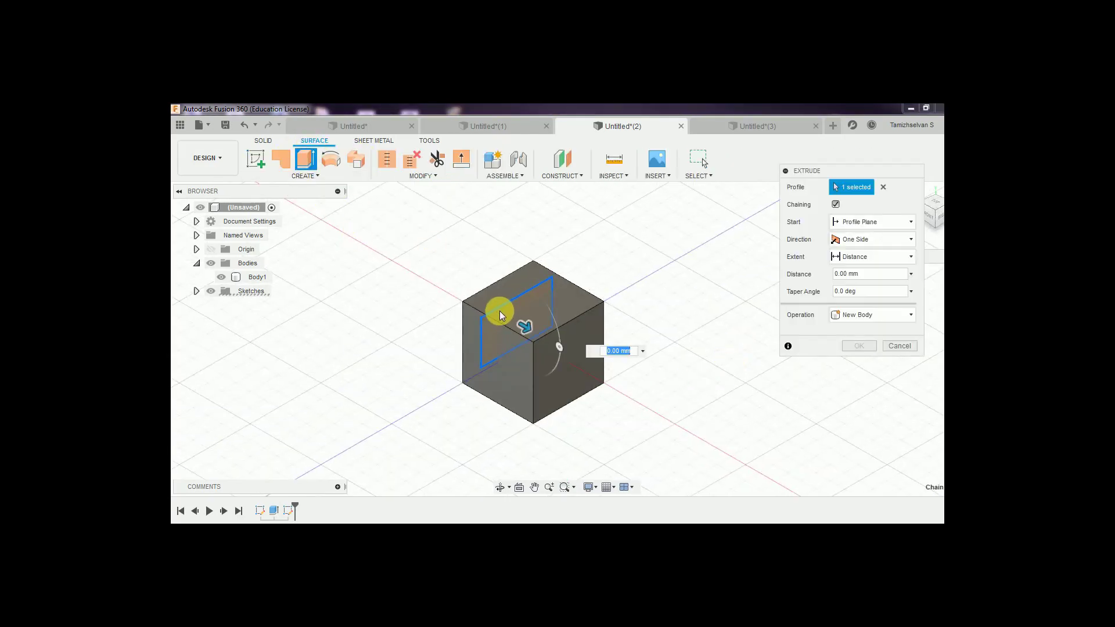
- Extrude the rectangle To Object up to the cube's right face as a new body, then open Untitled*(3)
click(884, 263)
click(869, 287)
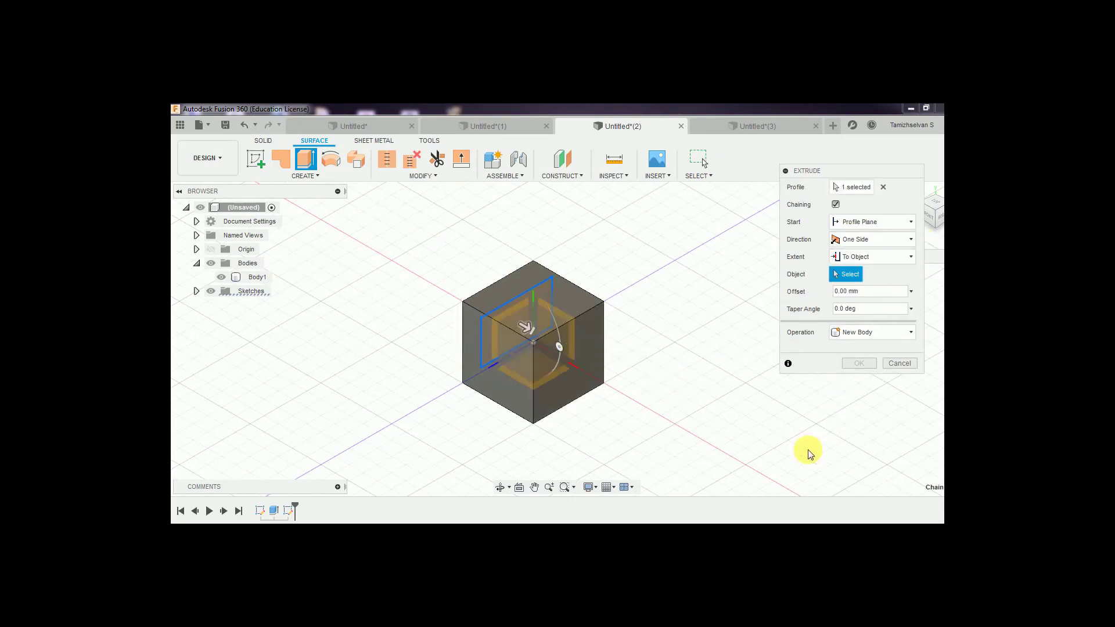
click(586, 337)
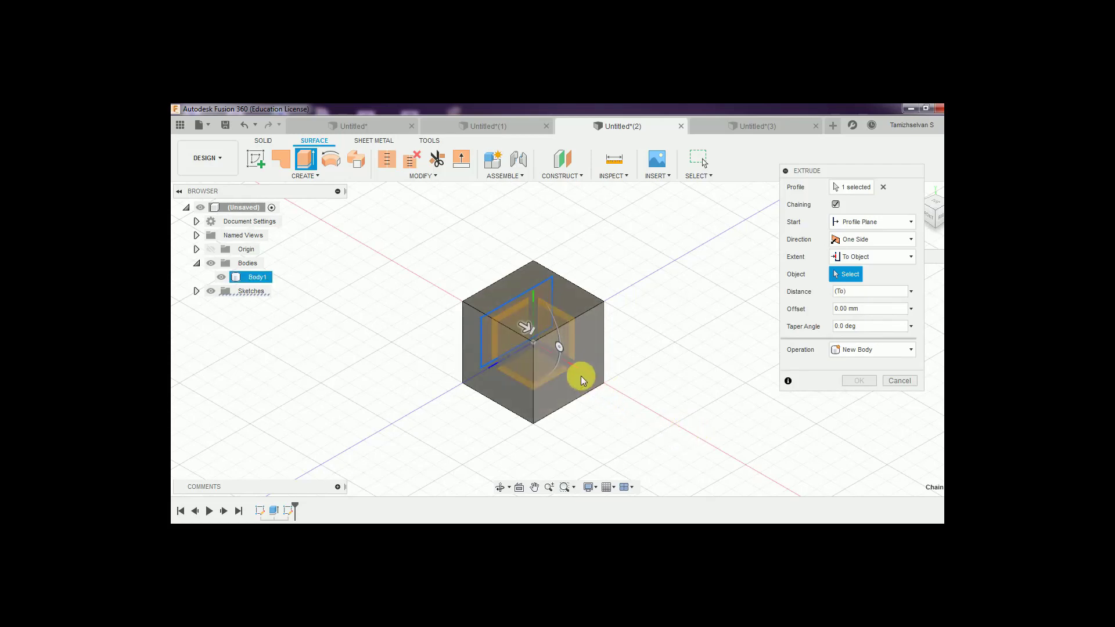
click(598, 326)
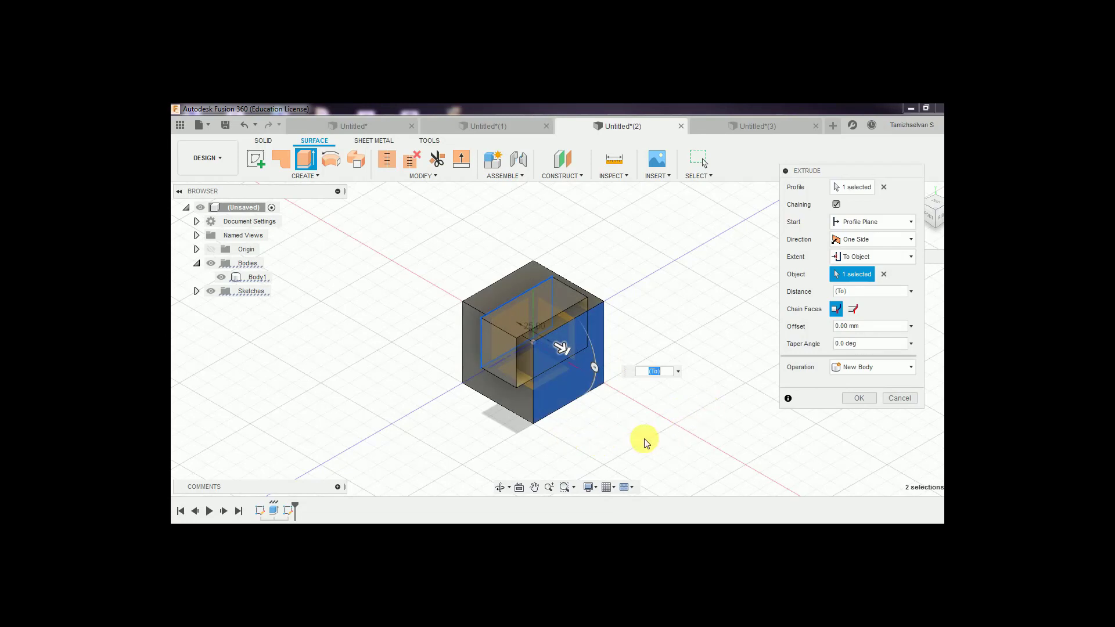
middle_drag(645, 440, 639, 434)
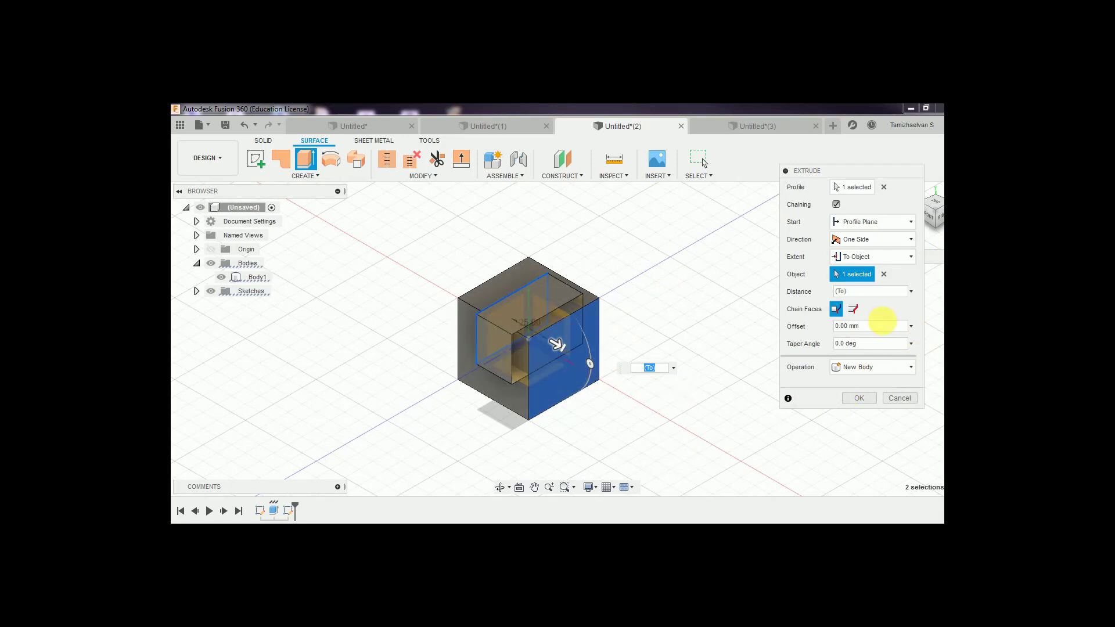
click(848, 398)
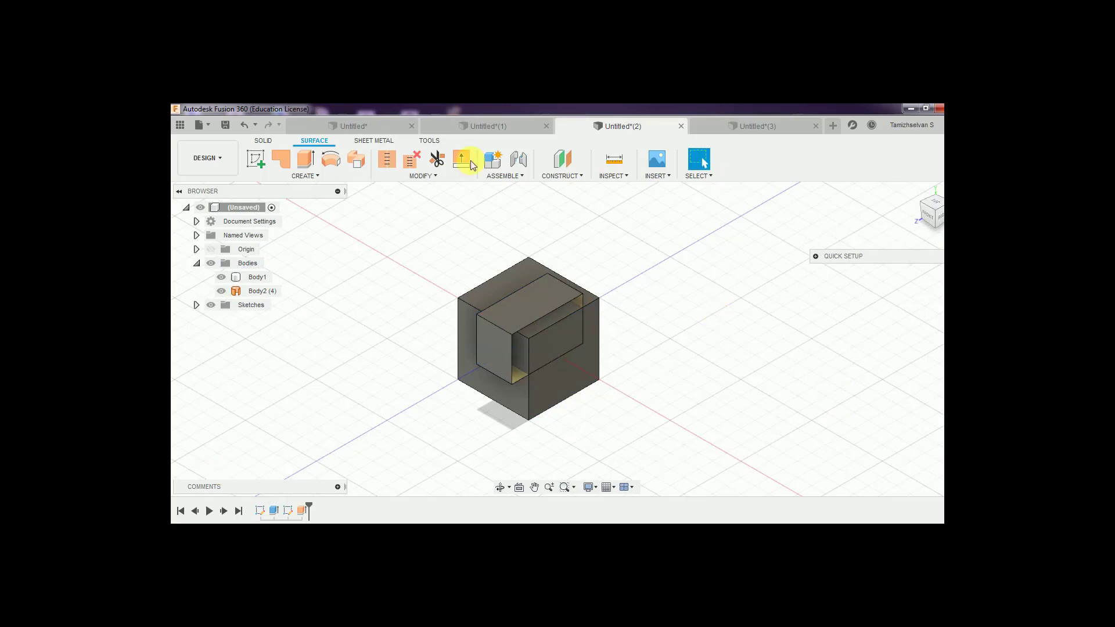
click(722, 125)
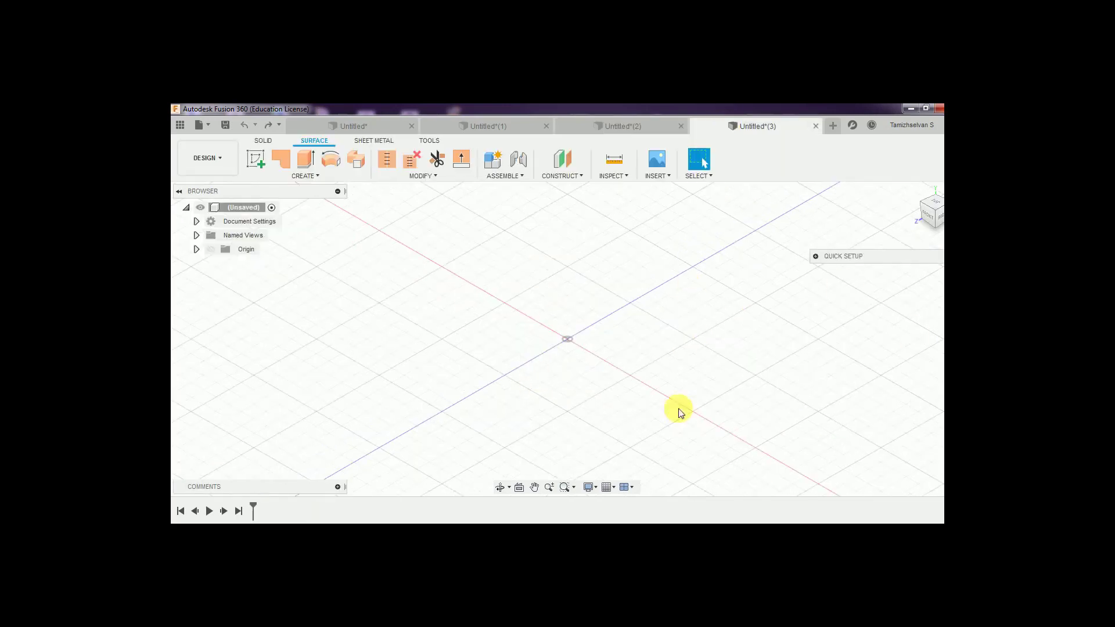
- In the Untitled*(2) cube design, add an offset plane 210 mm from the YZ plane
click(487, 126)
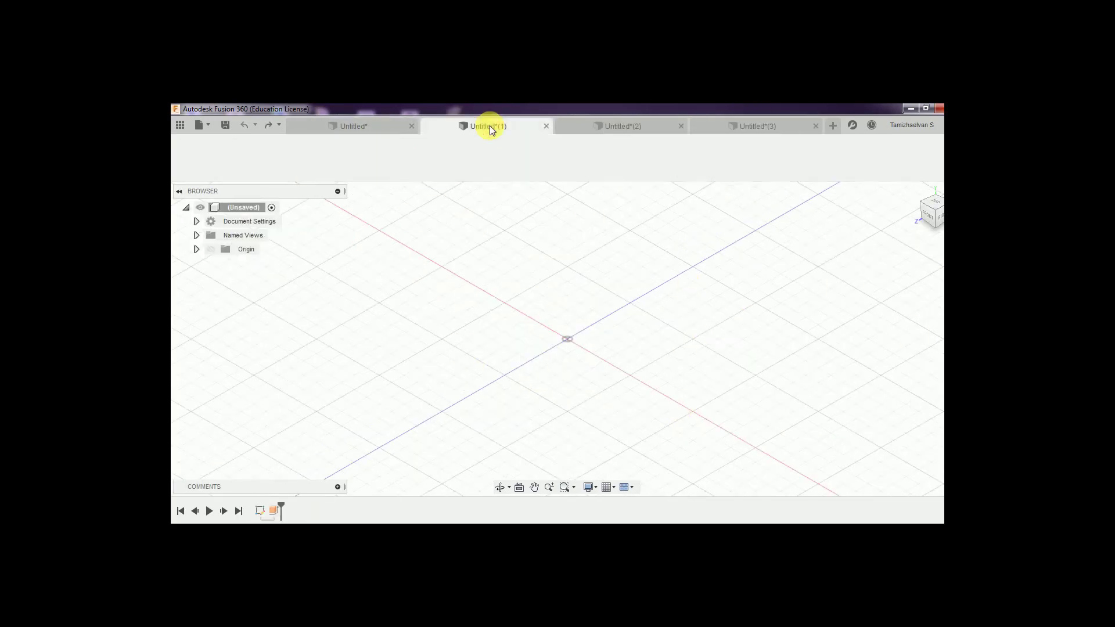
click(641, 127)
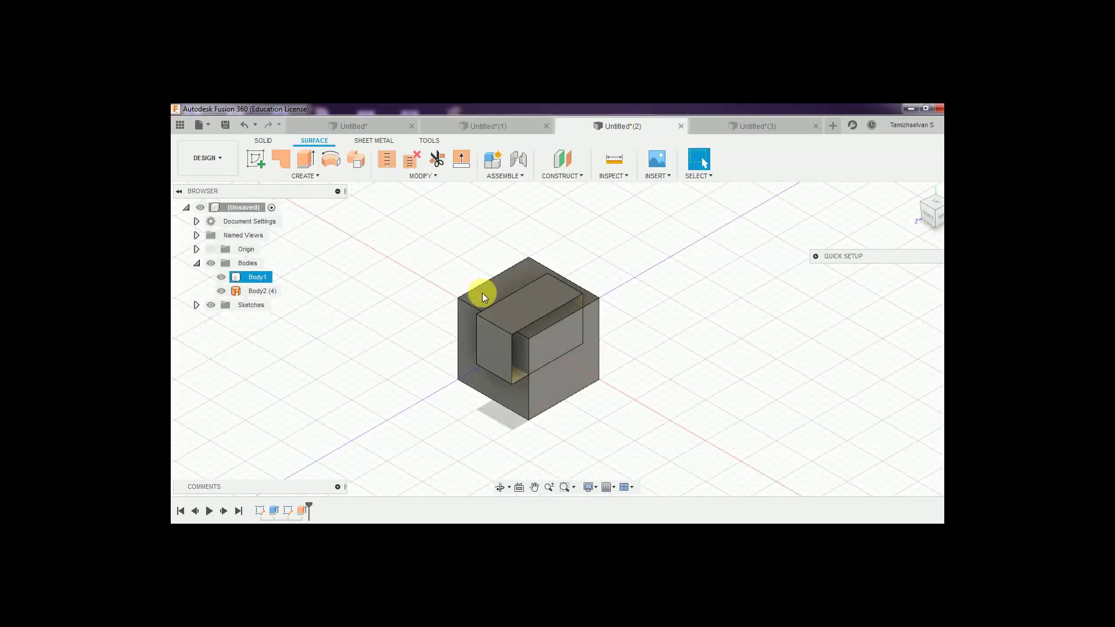
click(562, 167)
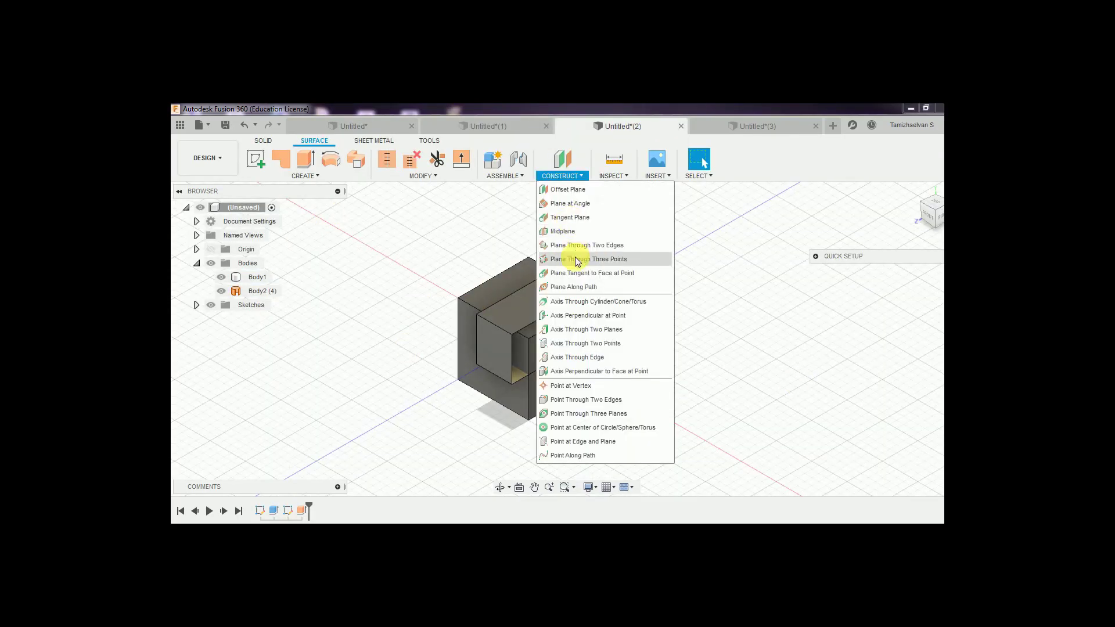
click(570, 201)
scroll(632, 337, down, 3)
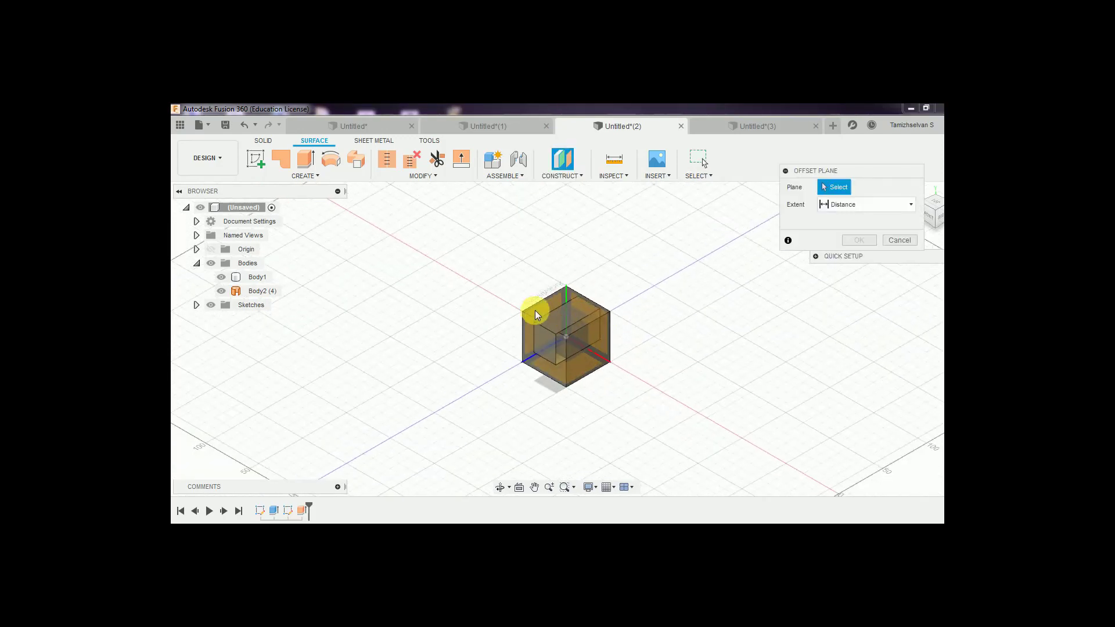
scroll(554, 305, down, 2)
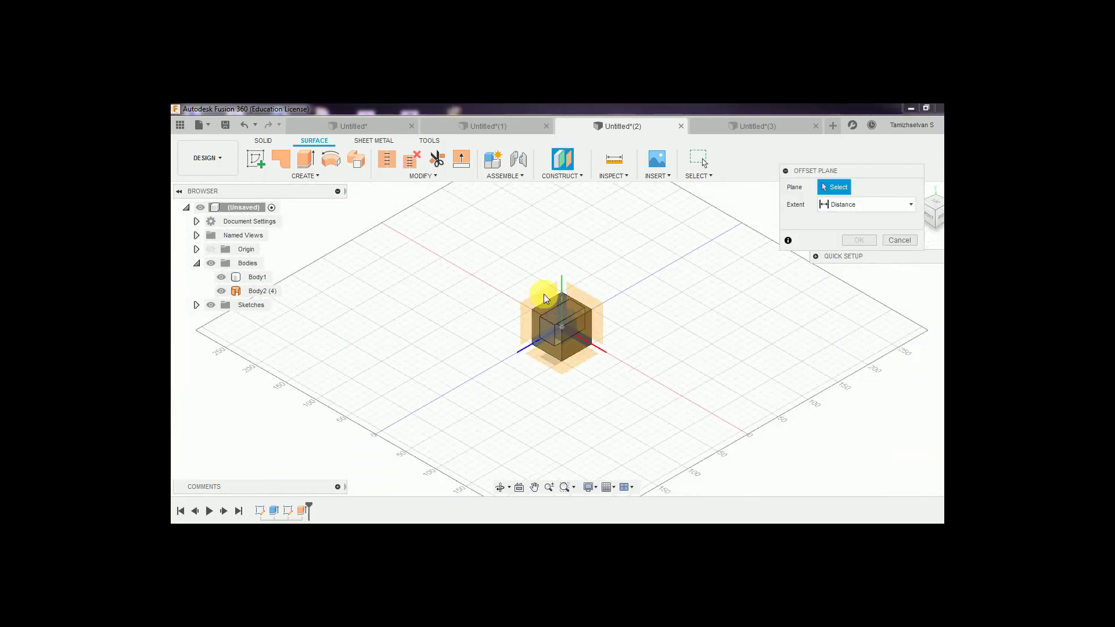
click(542, 305)
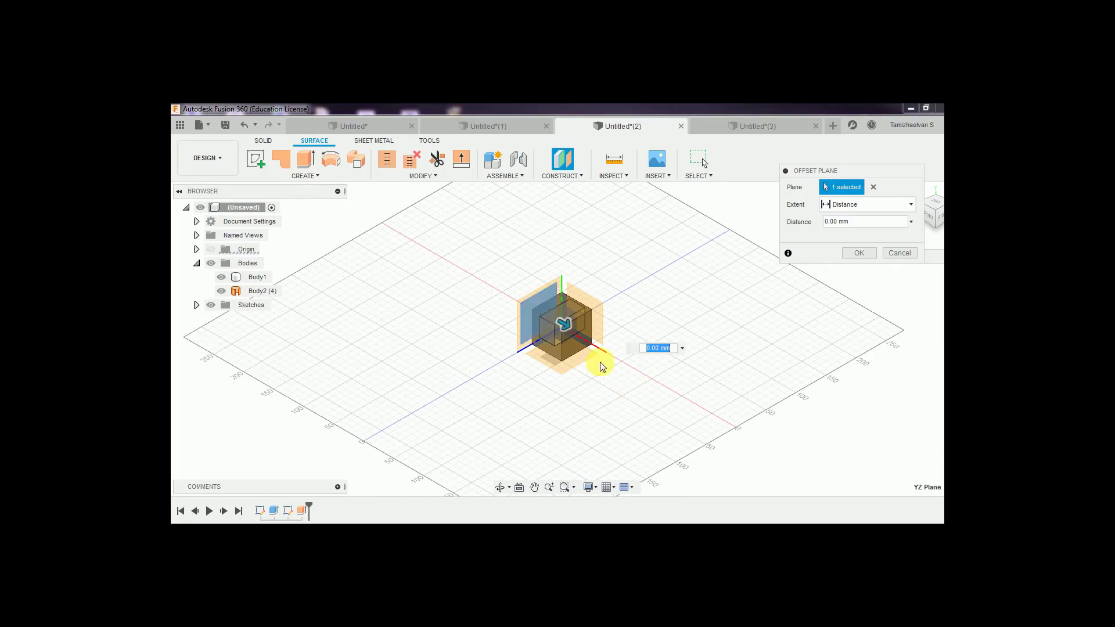
mouse_move(569, 323)
mouse_down()
mouse_move(699, 426)
mouse_move(692, 400)
mouse_up()
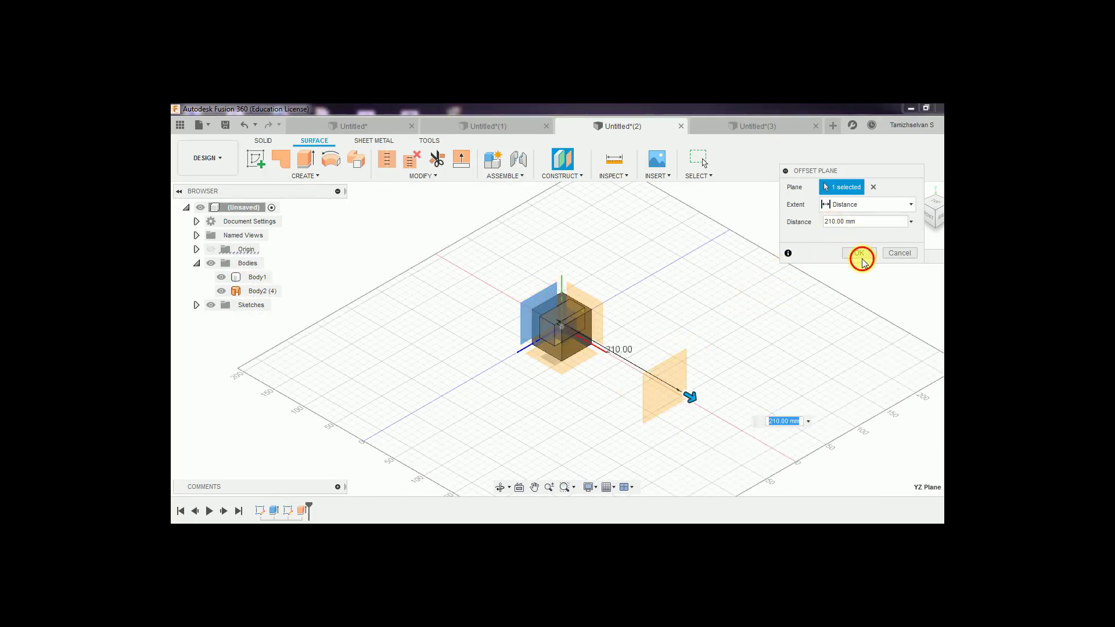
click(863, 259)
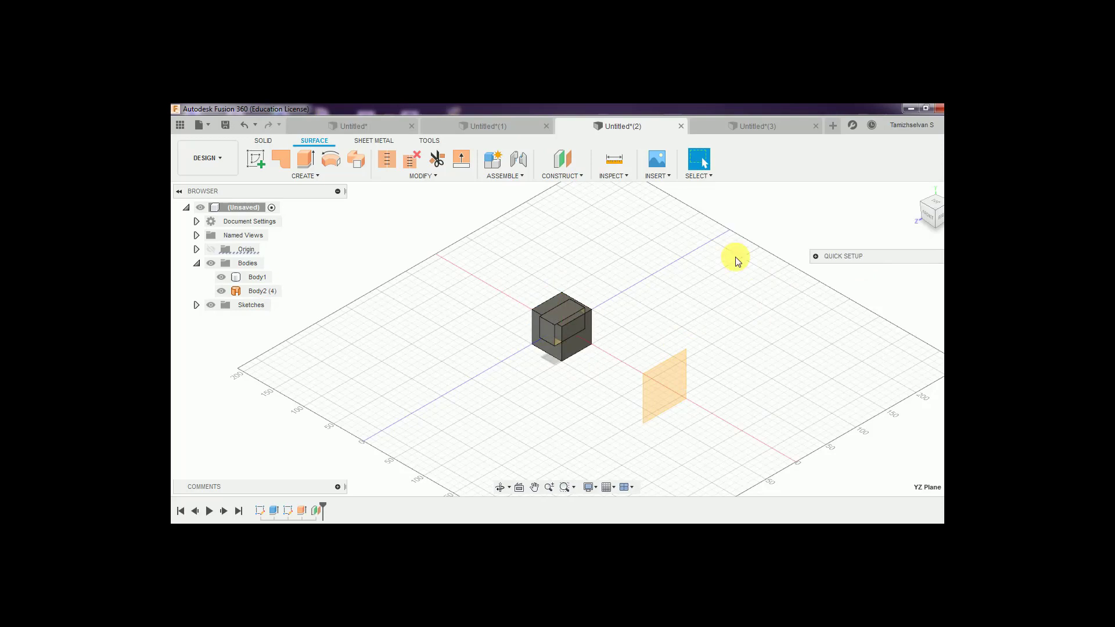
- Draw a 90 × 60 mm rectangle on the 210 mm offset plane and start a surface extrude
click(258, 158)
click(666, 388)
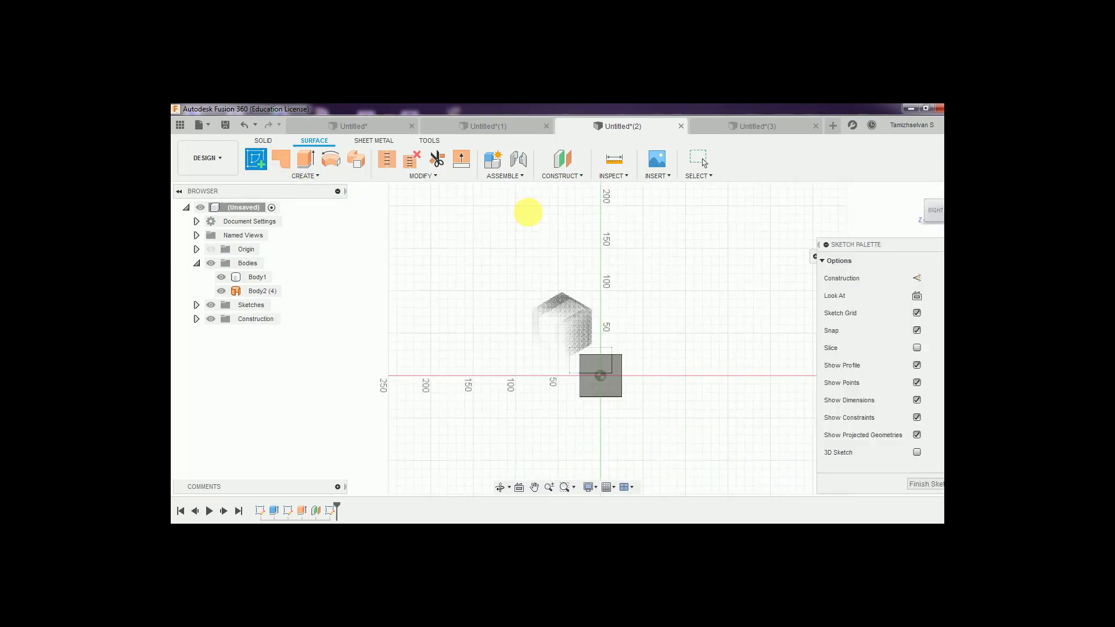
click(283, 159)
click(584, 359)
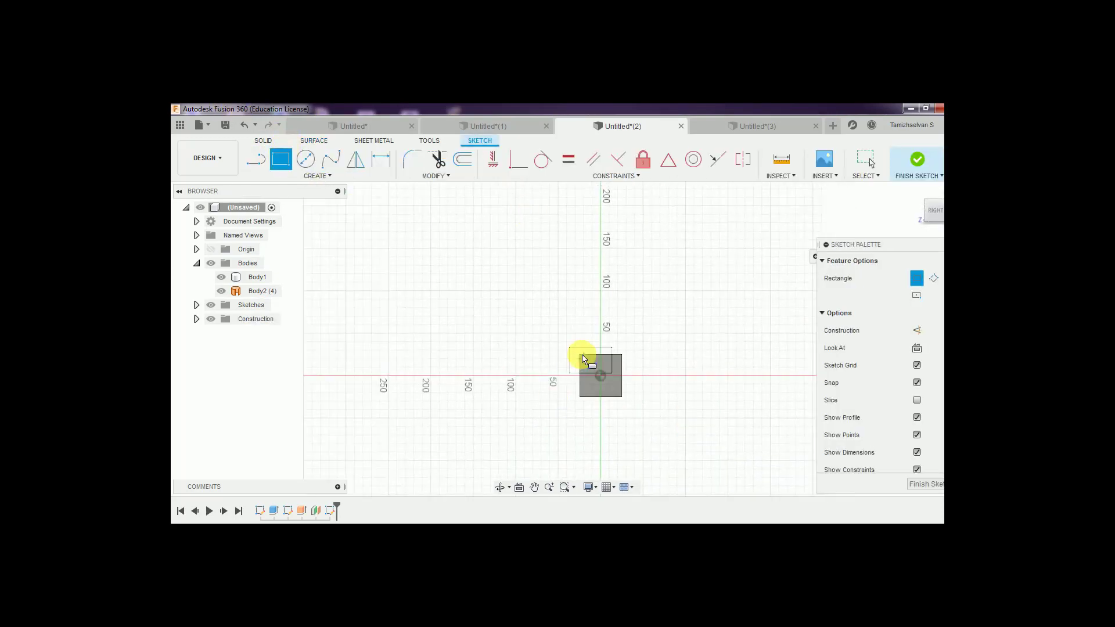
click(661, 410)
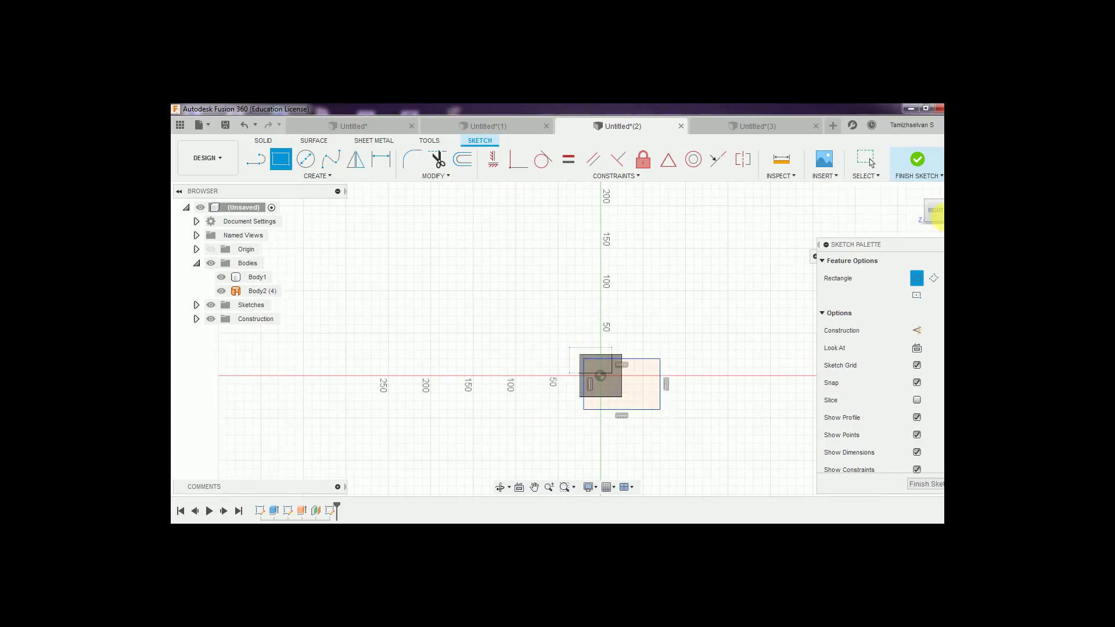
click(923, 172)
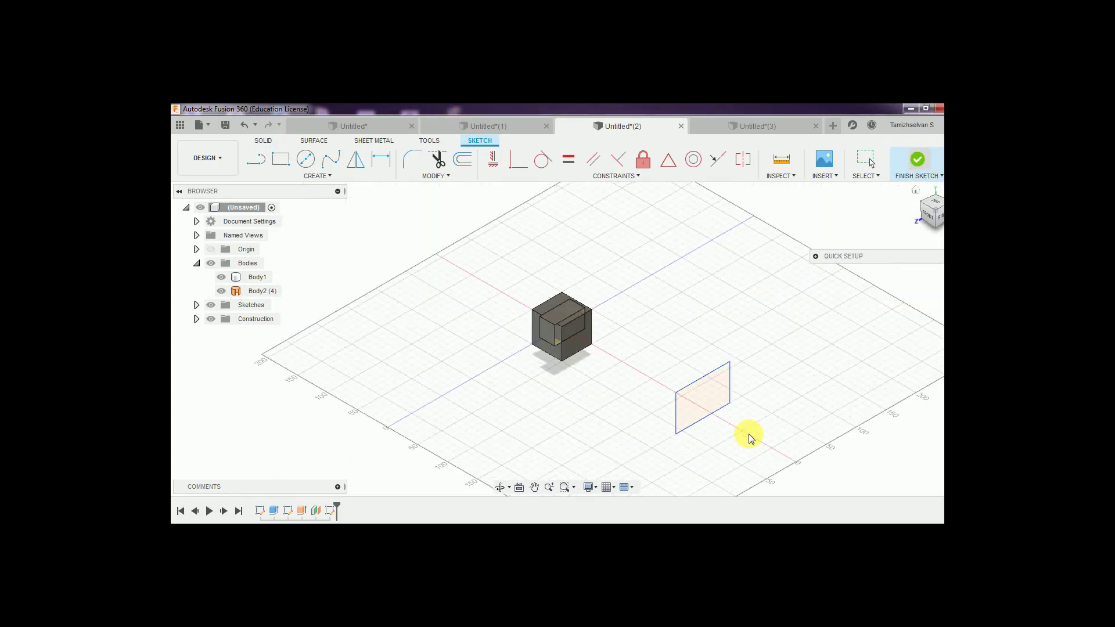
click(306, 159)
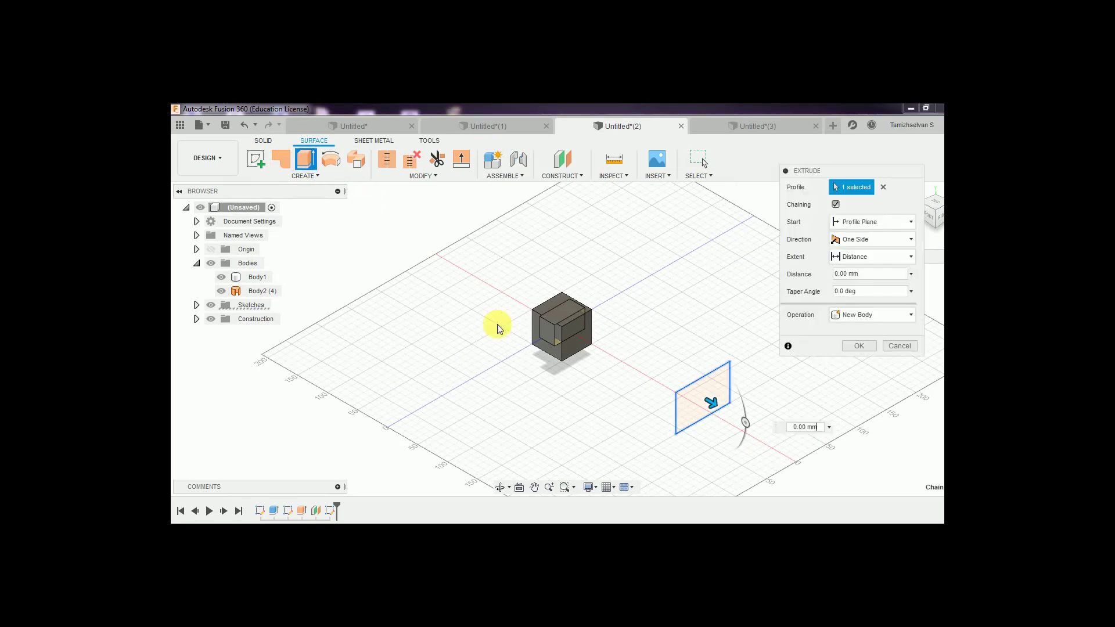
- Set the extrude extent to To Object with a cube face as the limit
click(886, 257)
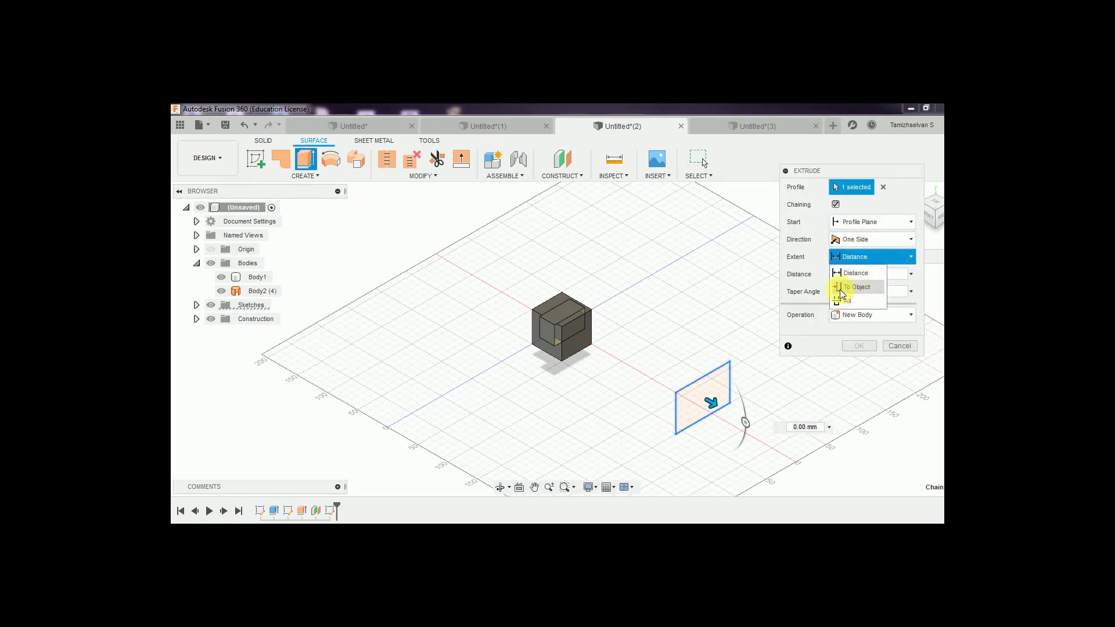
click(867, 289)
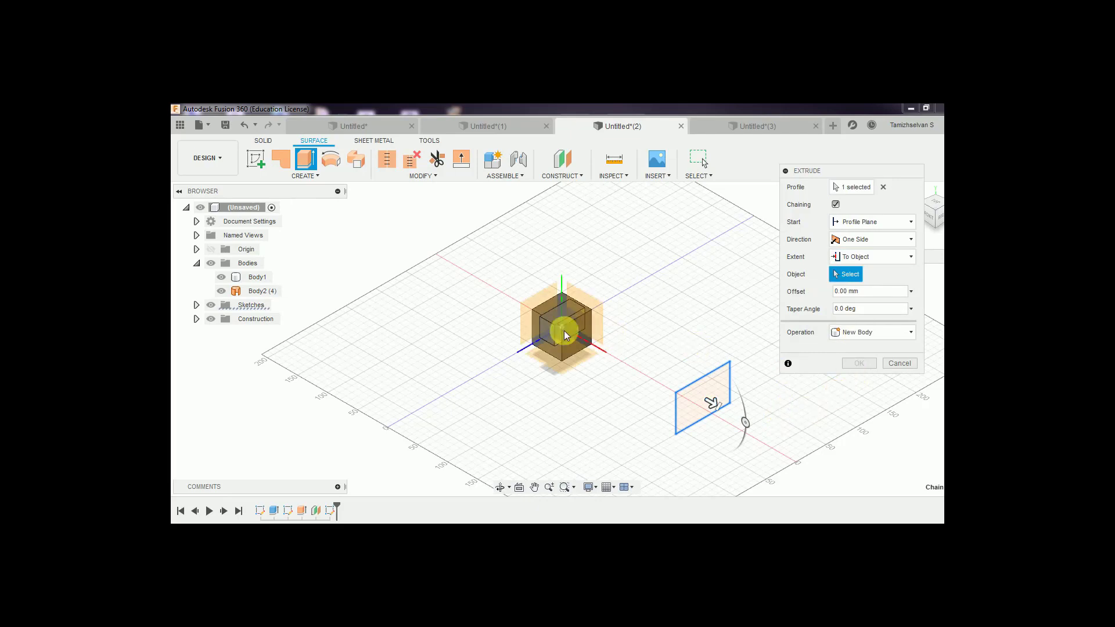
scroll(574, 331, down, 3)
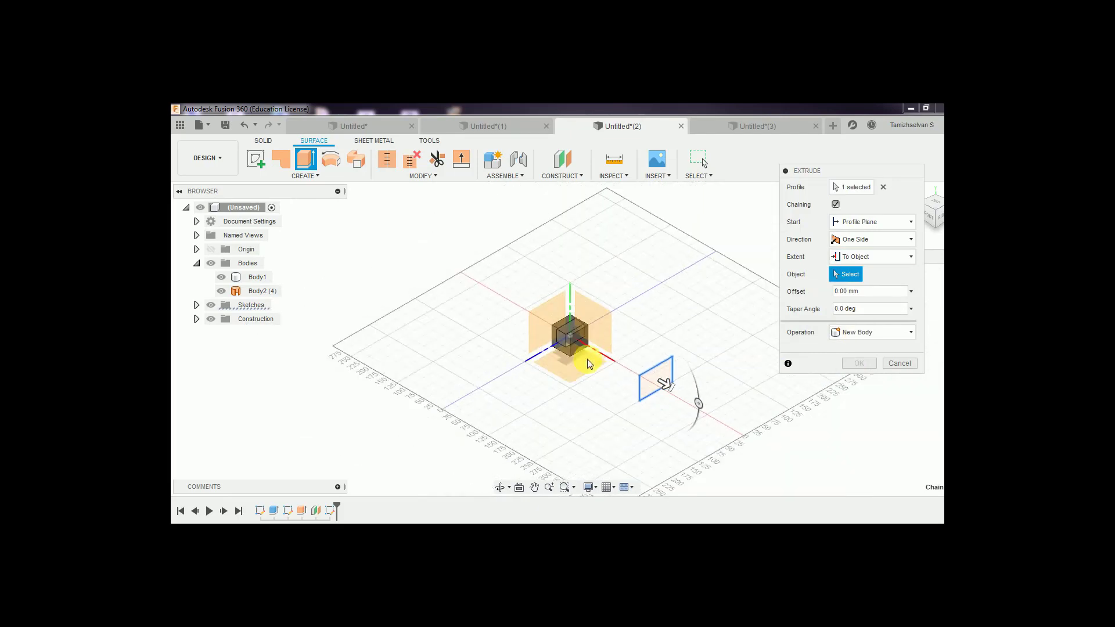
scroll(584, 358, up, 2)
scroll(584, 358, up, 2)
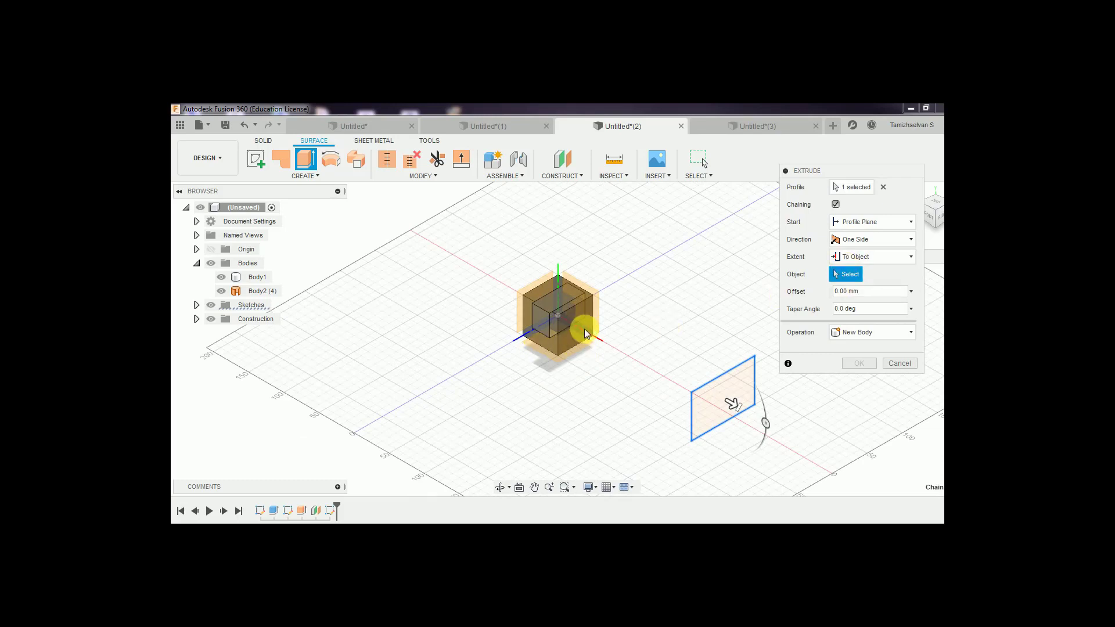
scroll(584, 329, down, 2)
scroll(585, 329, up, 1)
scroll(584, 328, up, 2)
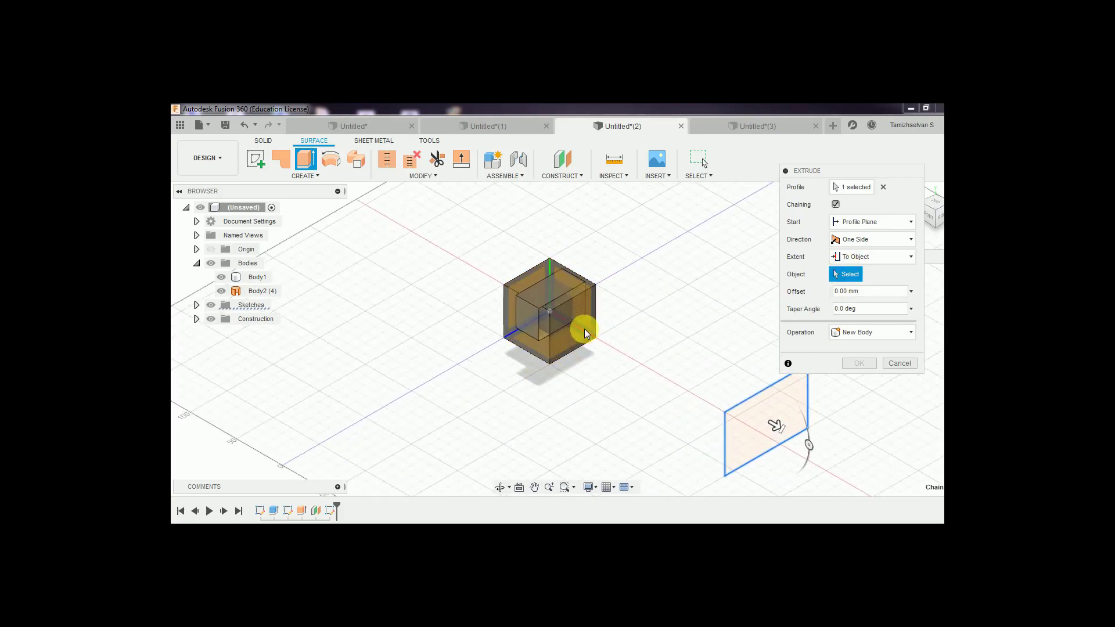
click(576, 318)
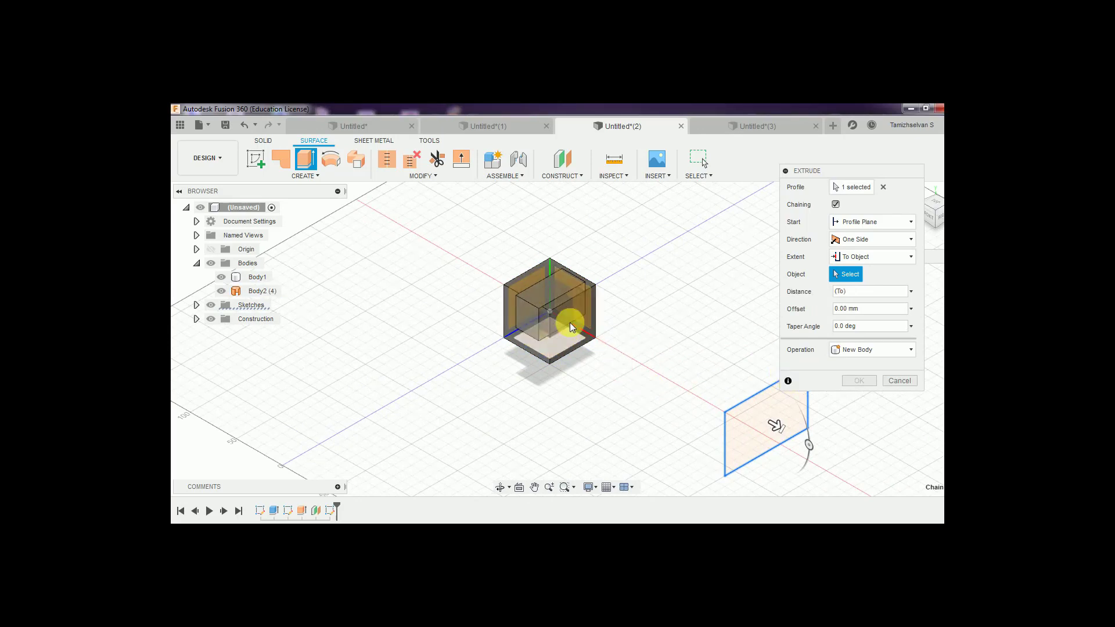
click(566, 316)
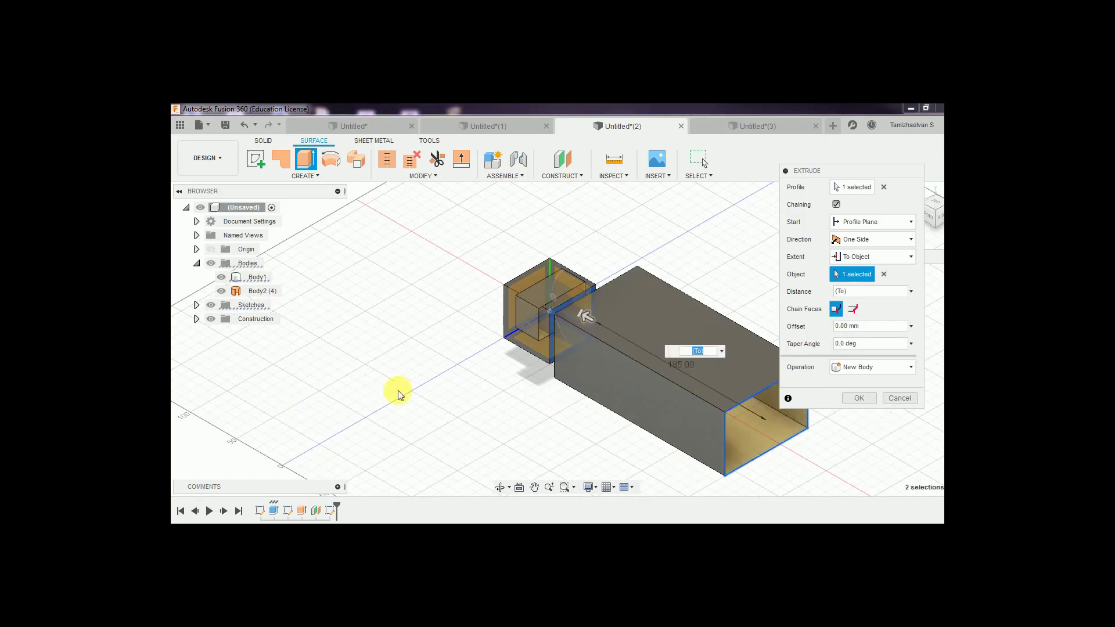
- Inspect the preview, try other box faces and a corner as limits, then cancel
mouse_move(399, 390)
shift+middle_down()
mouse_move(497, 366)
mouse_move(473, 379)
mouse_move(551, 336)
shift+middle_up()
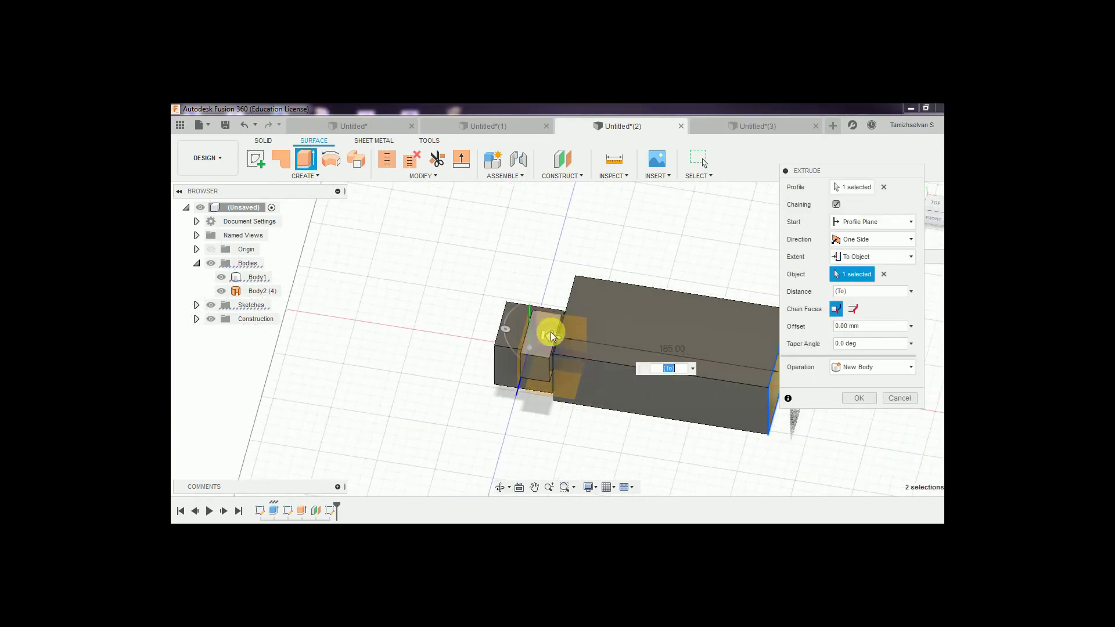
scroll(549, 348, up, 3)
scroll(543, 400, up, 3)
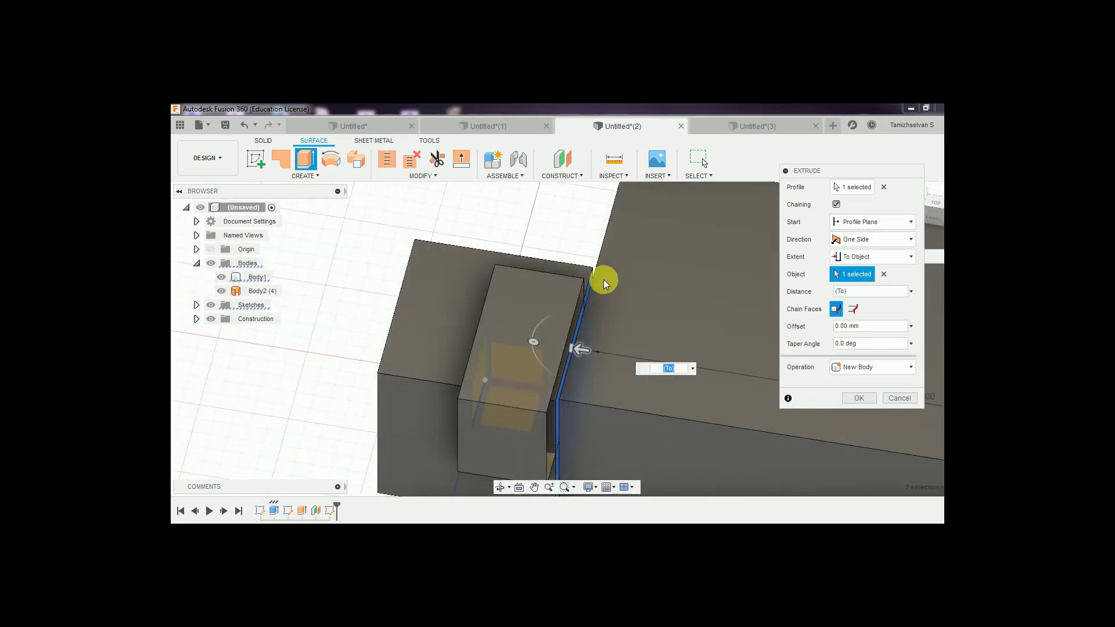
scroll(583, 299, down, 2)
scroll(583, 298, down, 2)
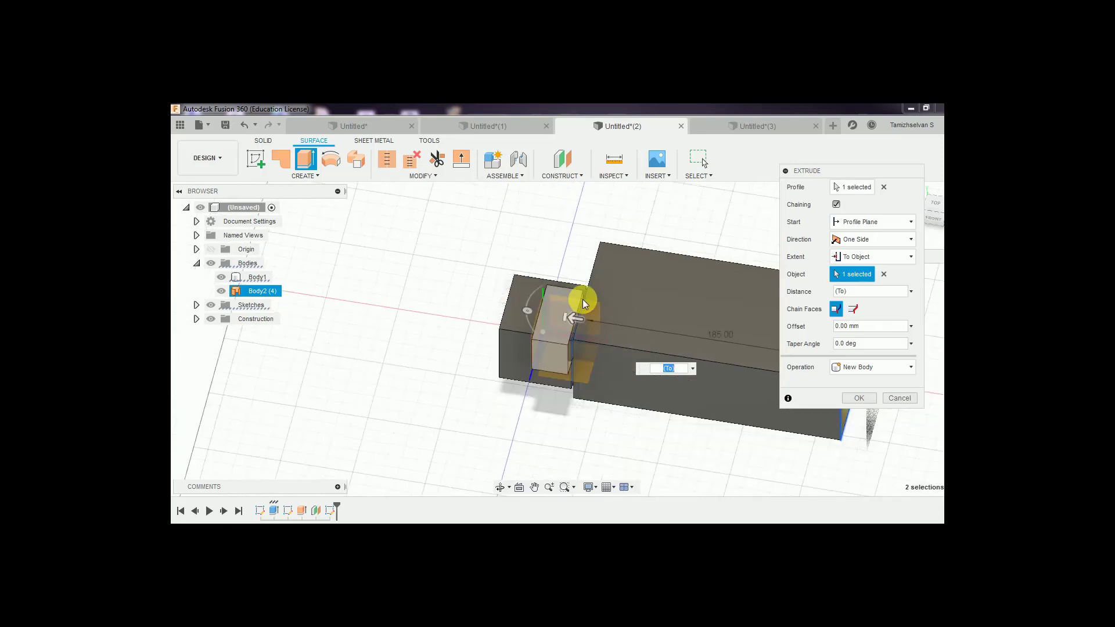
scroll(583, 298, down, 2)
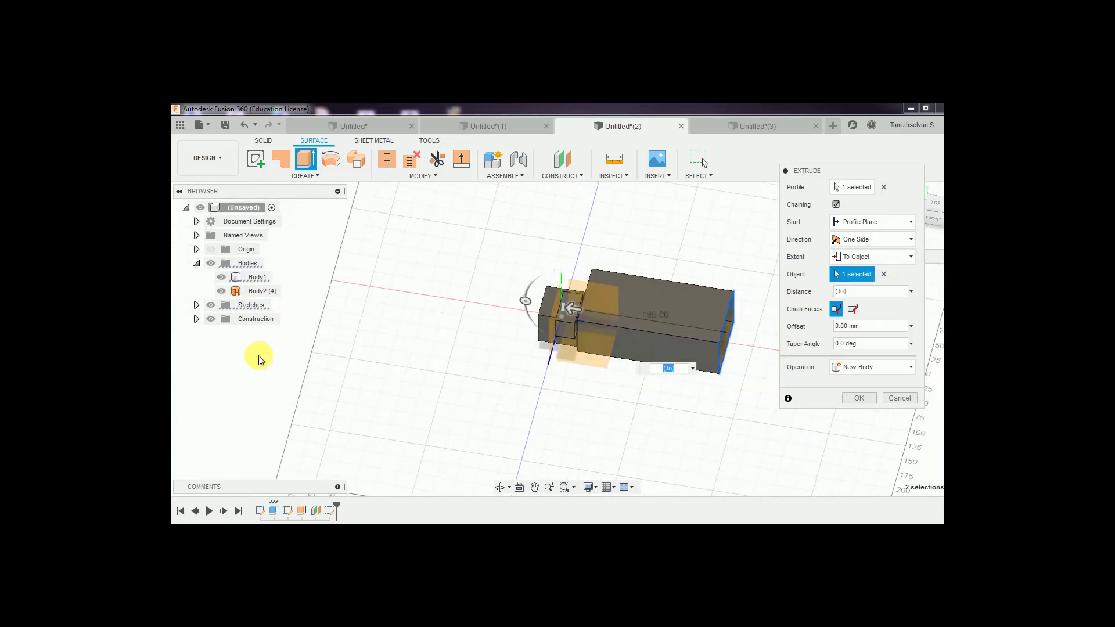
shift+middle_drag(438, 368, 614, 348)
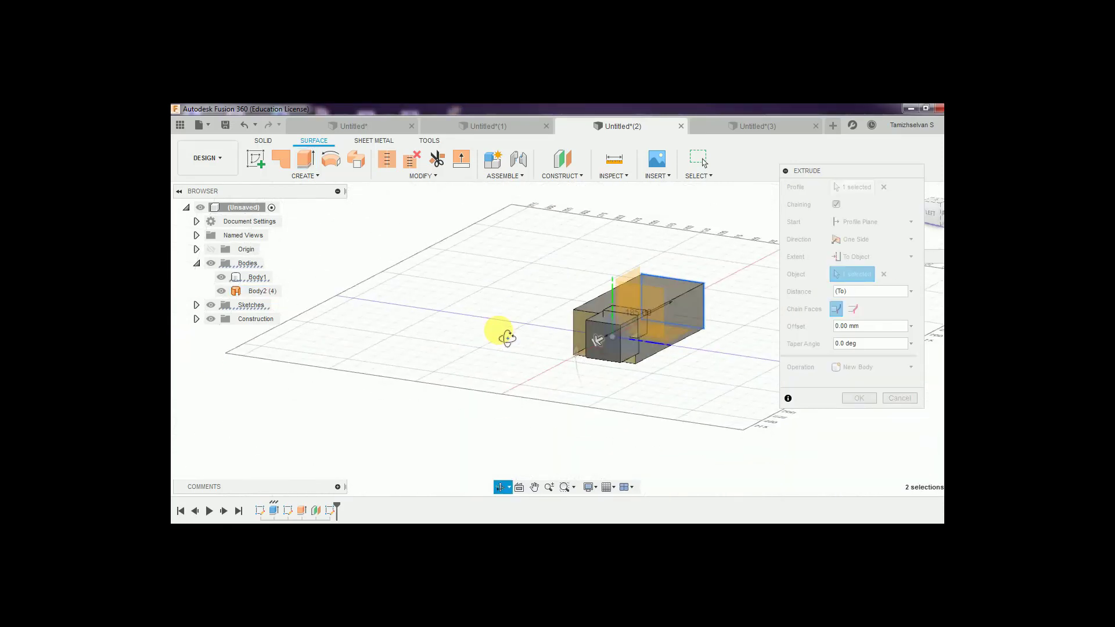
click(612, 344)
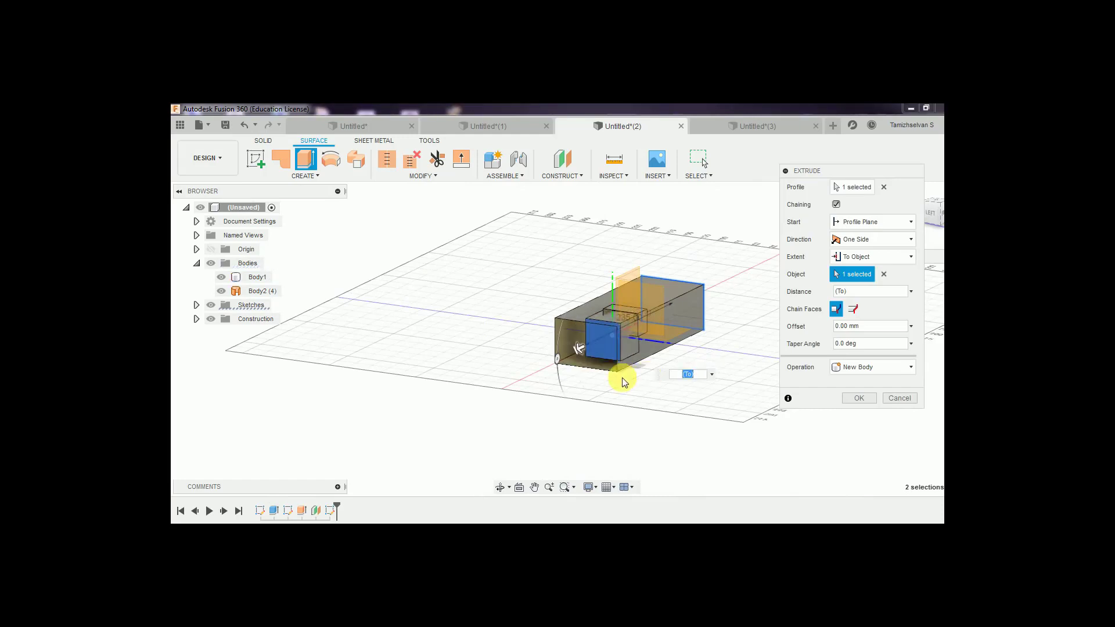
shift+middle_drag(571, 381, 677, 258)
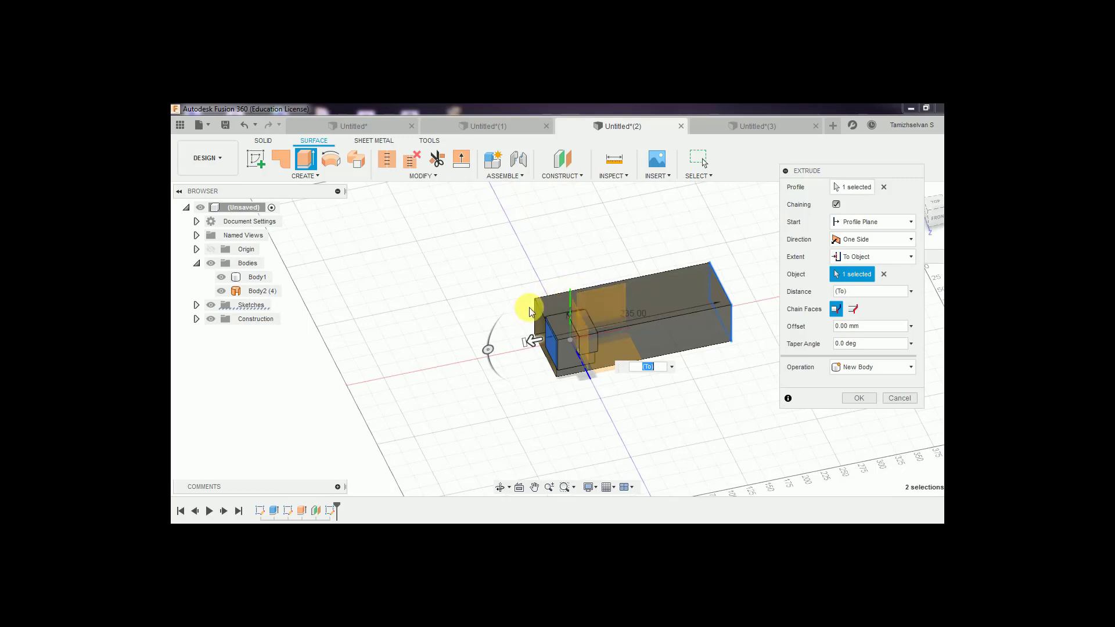
click(731, 302)
click(585, 329)
click(900, 399)
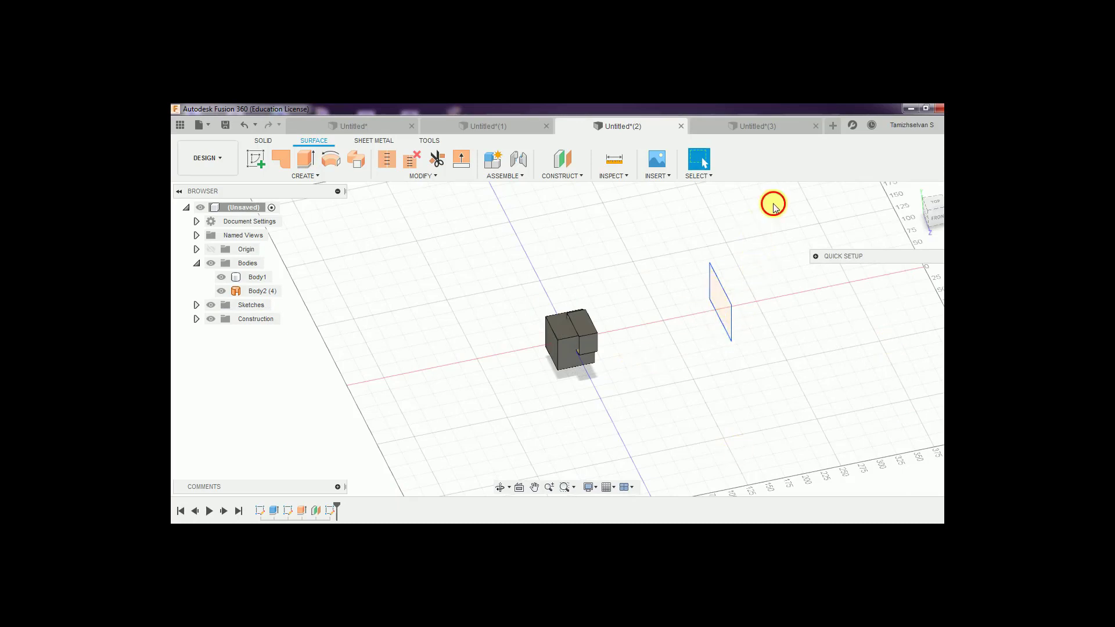
- Delete the construction plane, then highlight the Notepad lines on the All extent and flip direction
drag(773, 203, 667, 364)
key(Delete)
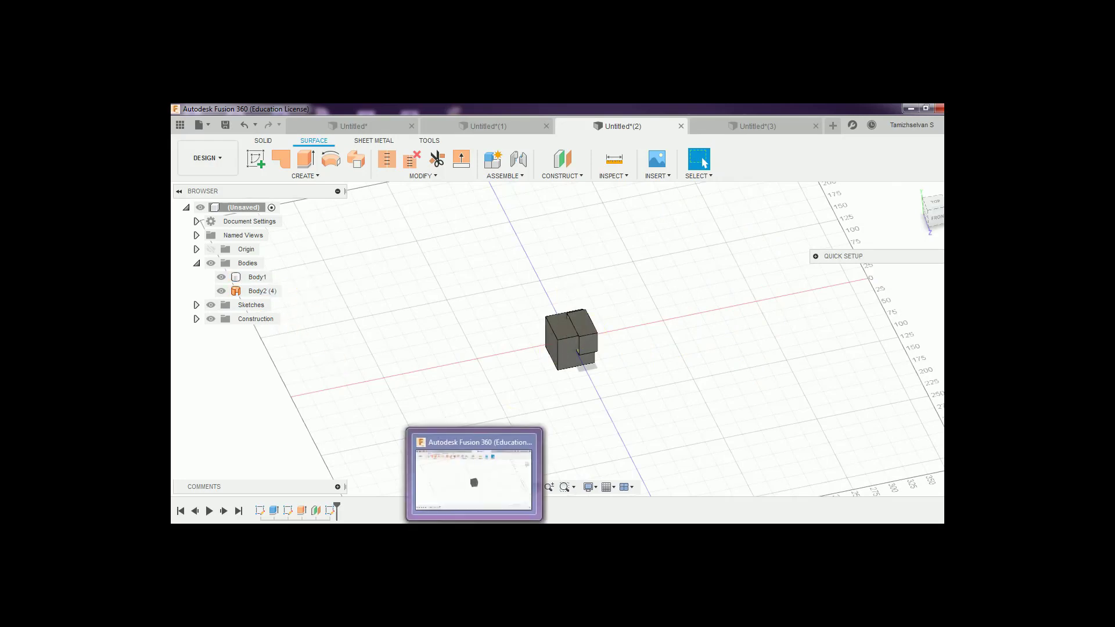
click(442, 522)
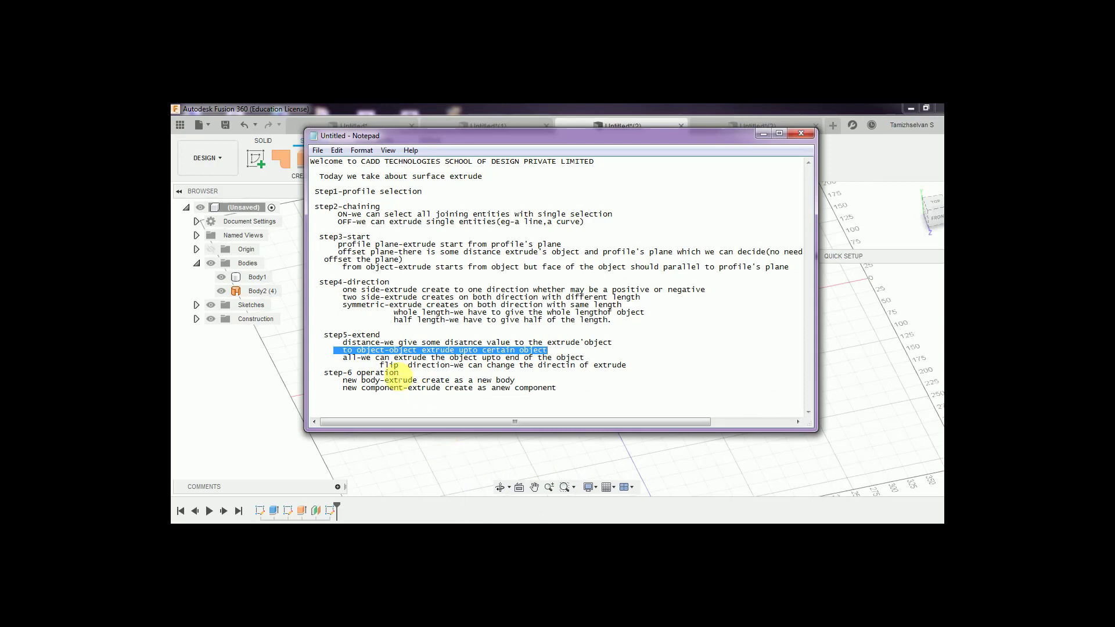
drag(341, 358, 625, 366)
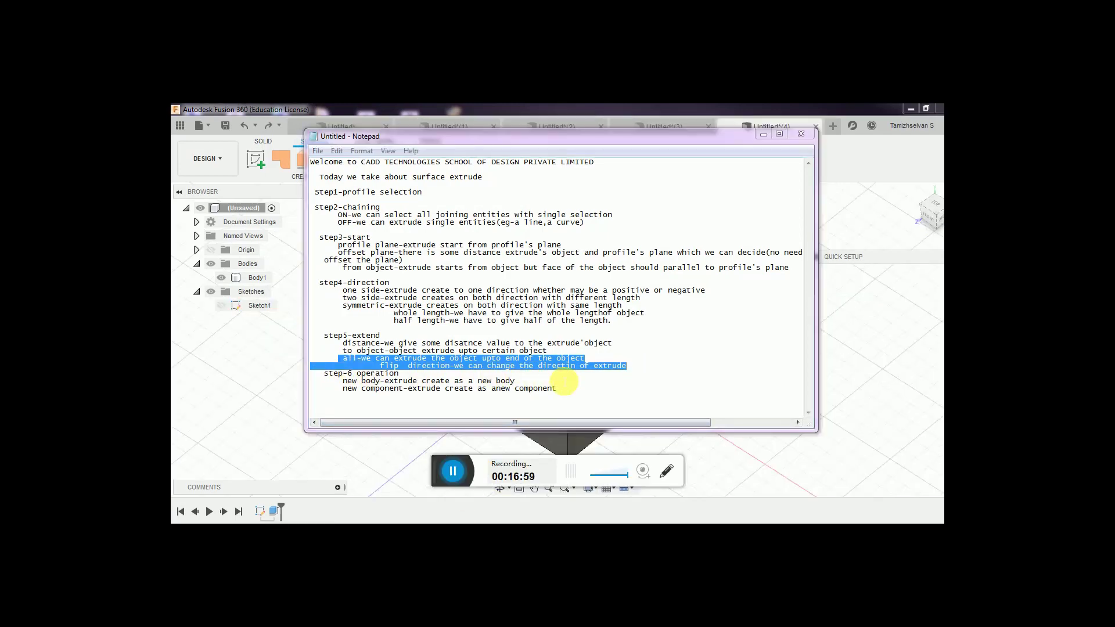
- Create Sketch2 with a two-point rectangle on the box's front face
click(761, 134)
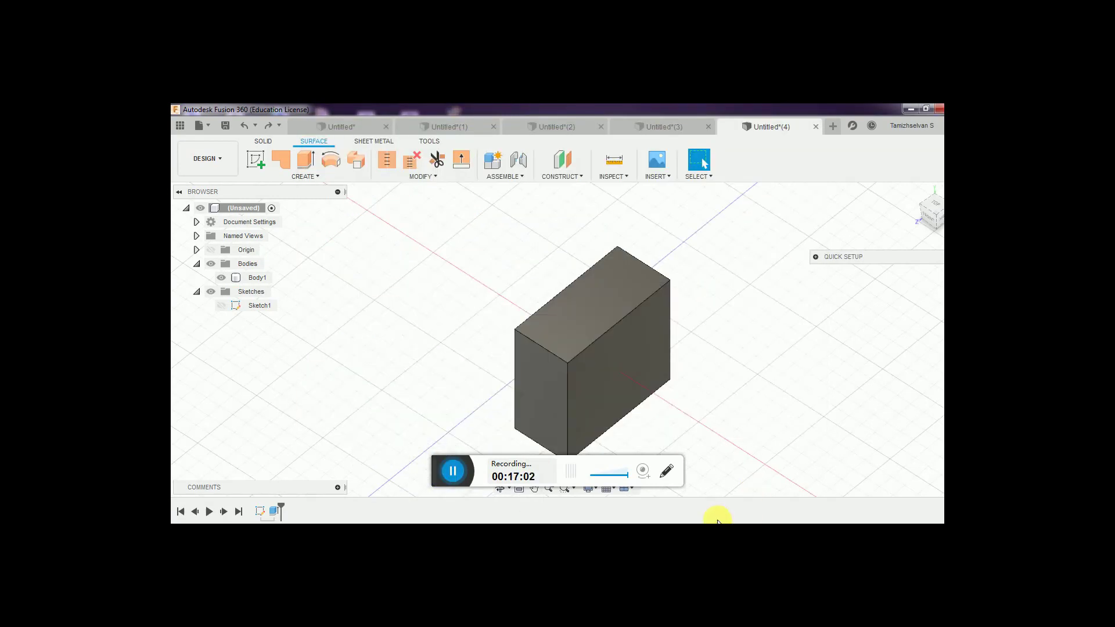
click(261, 155)
click(637, 373)
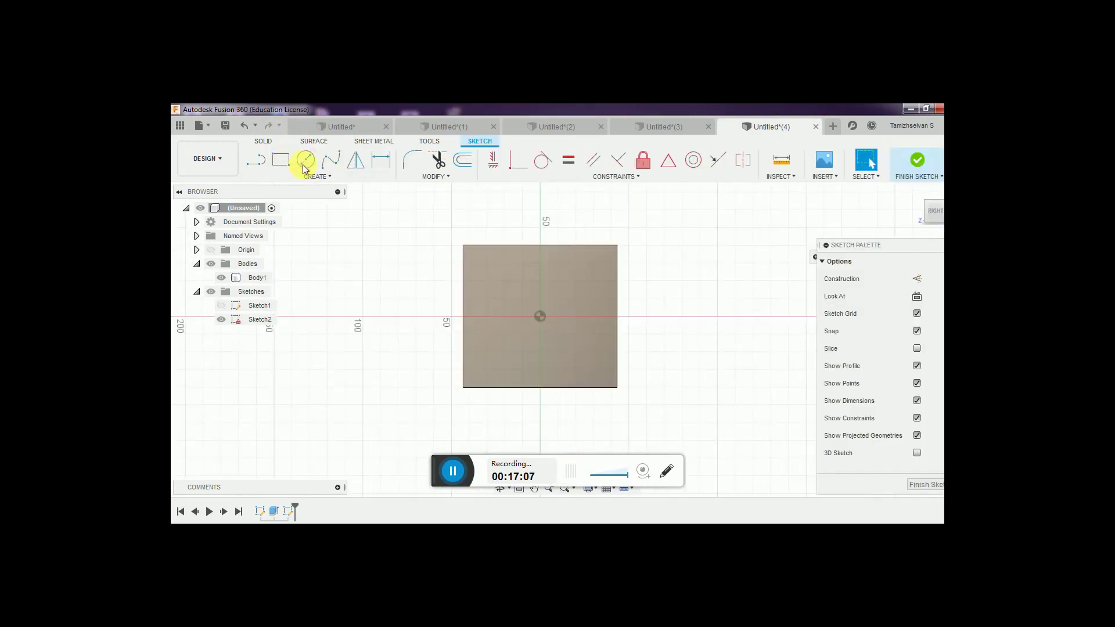
click(281, 160)
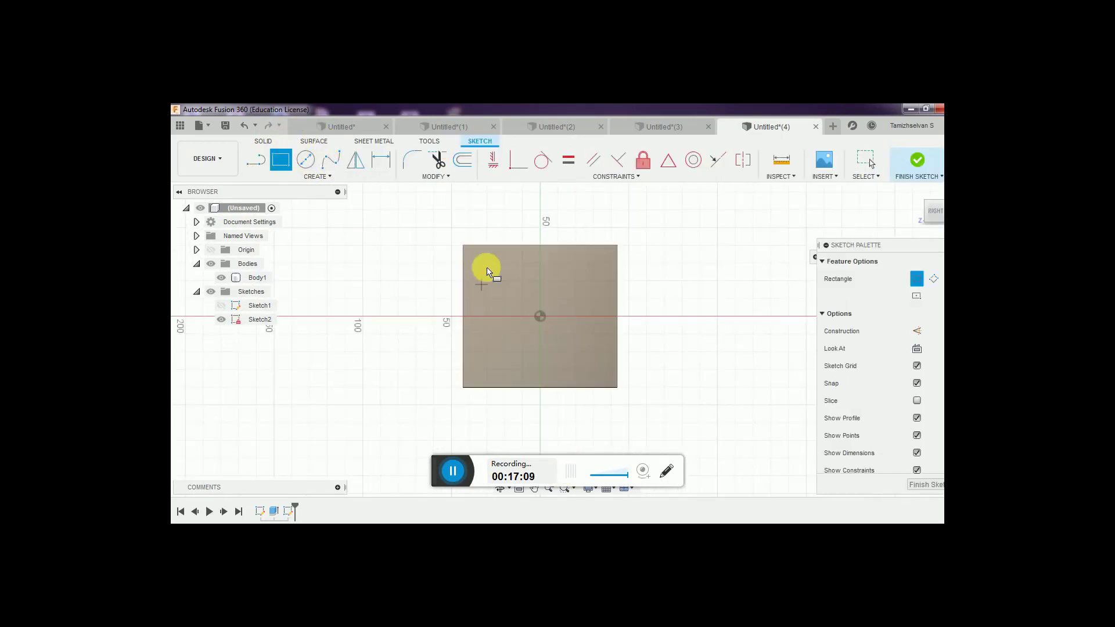
click(487, 264)
click(585, 344)
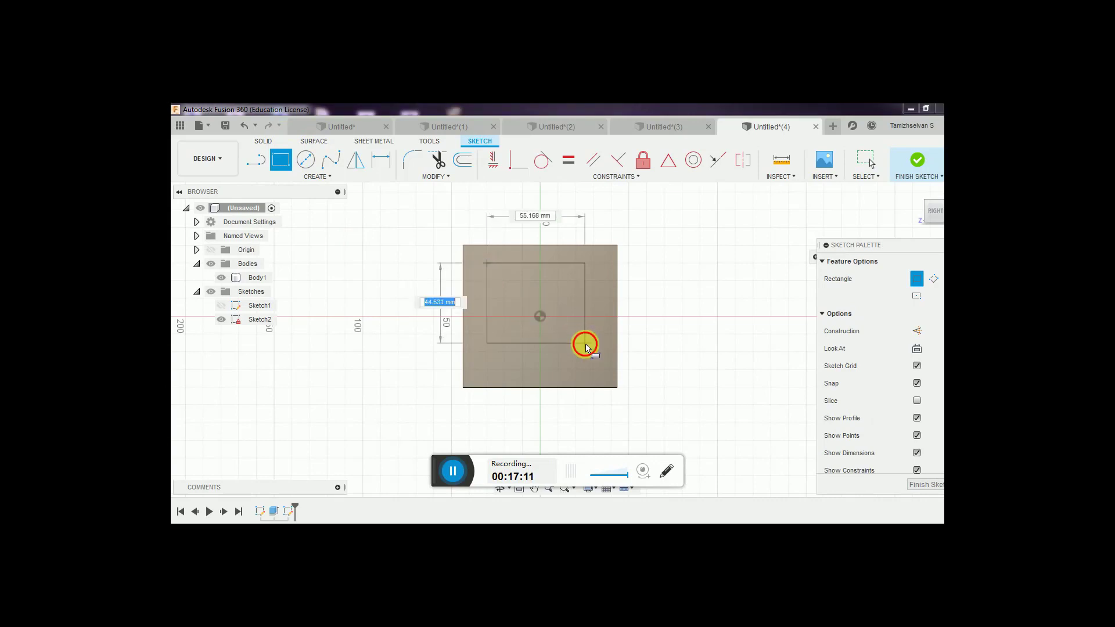
click(917, 160)
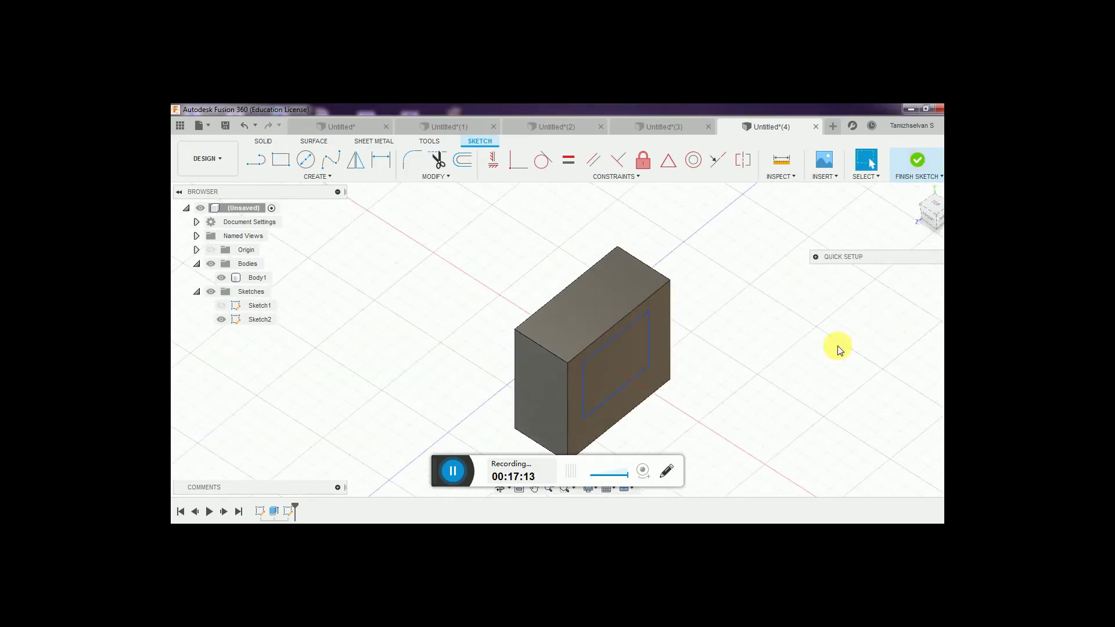
- Surface-extrude Sketch2's rectangle with extent All, flipped, as new body Body2
click(305, 160)
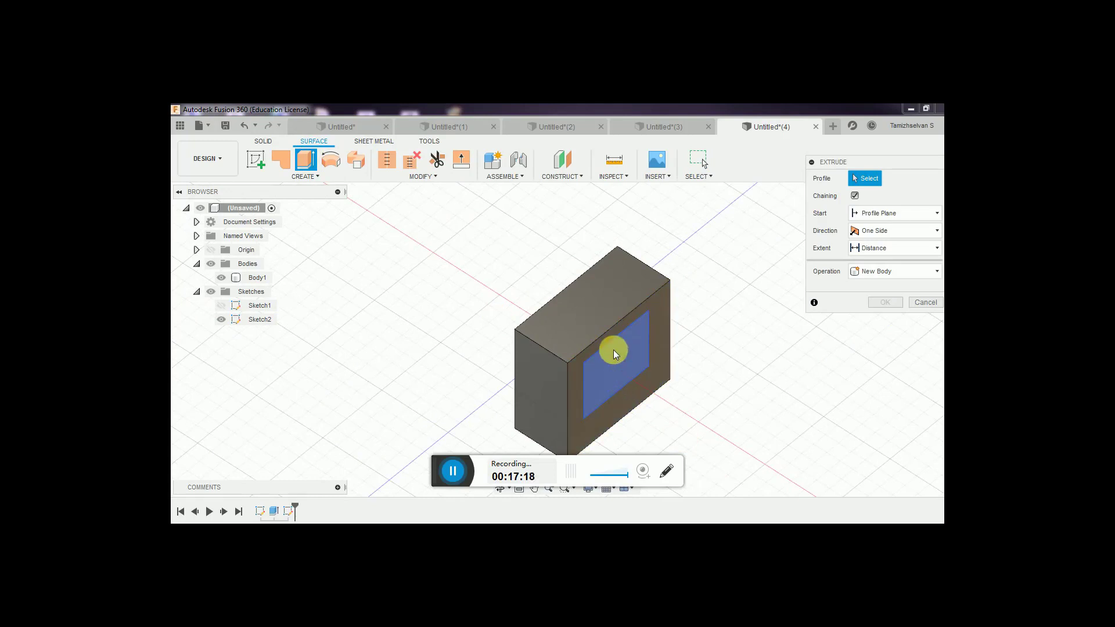
click(652, 354)
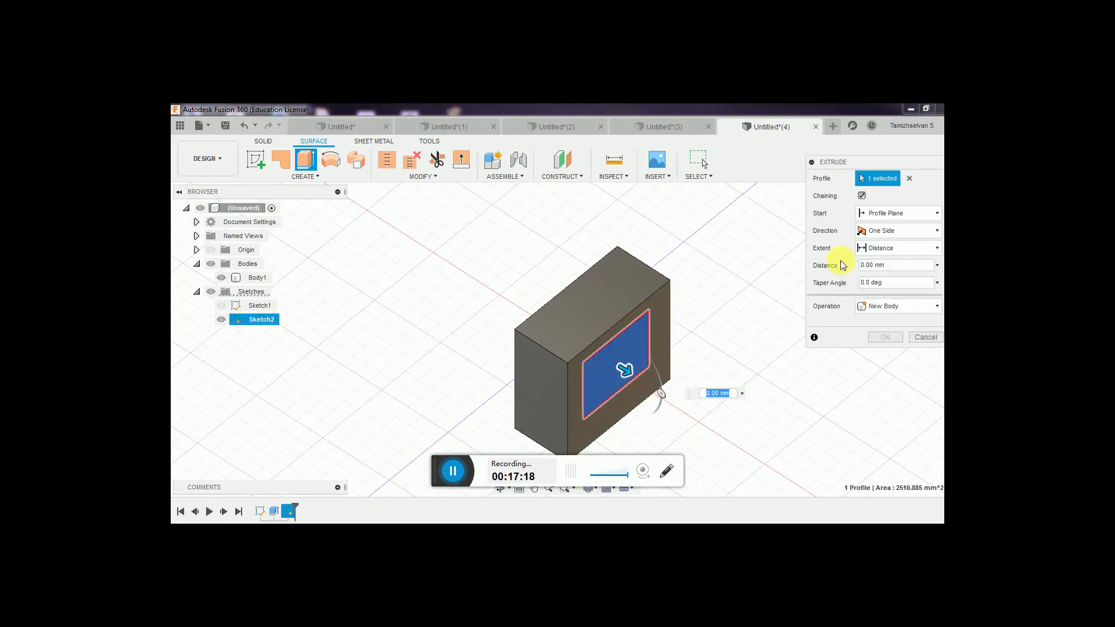
click(906, 247)
click(889, 293)
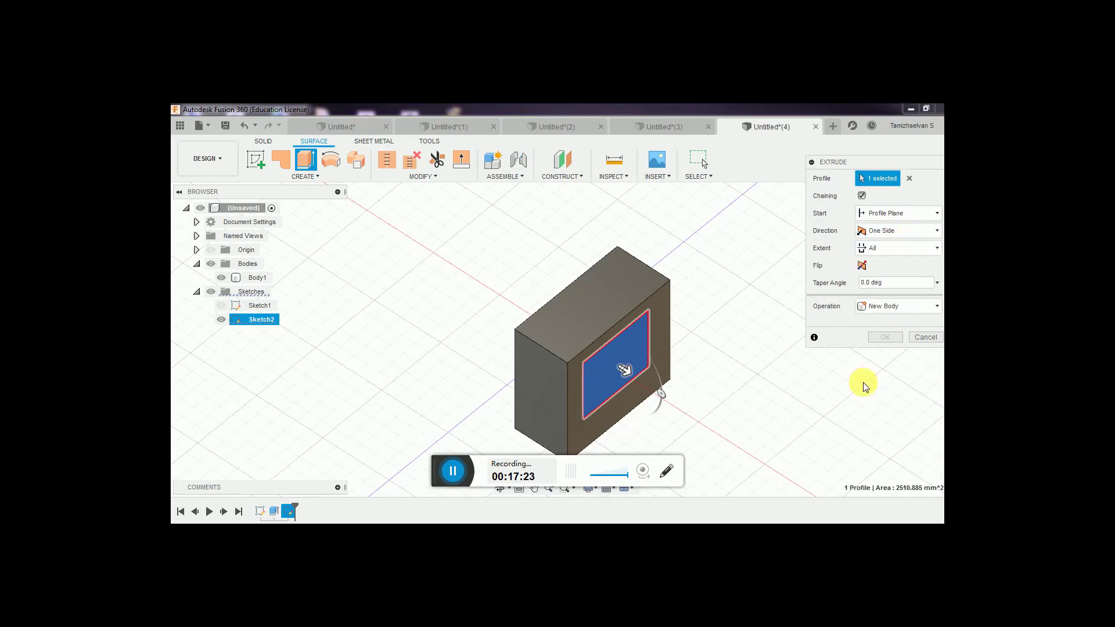
click(862, 265)
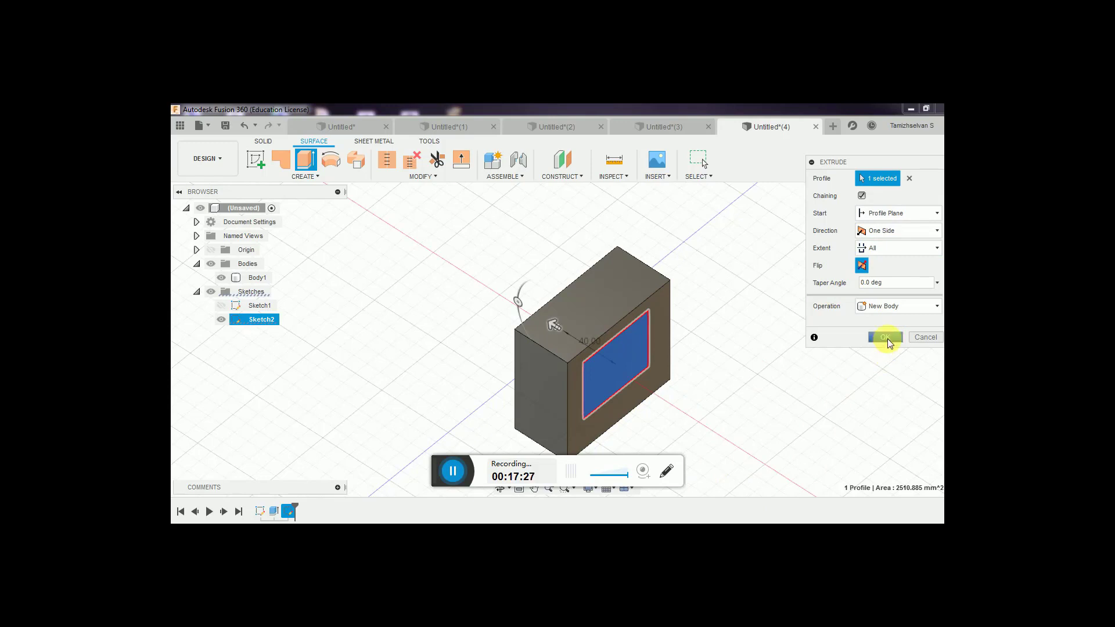
click(886, 337)
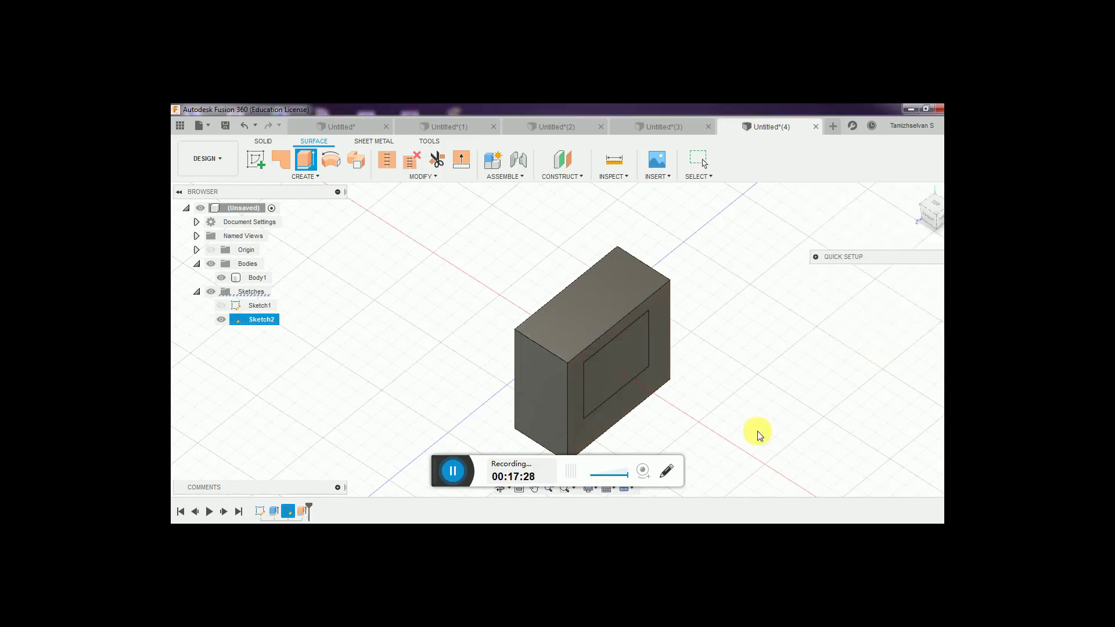
click(241, 280)
right_click(242, 280)
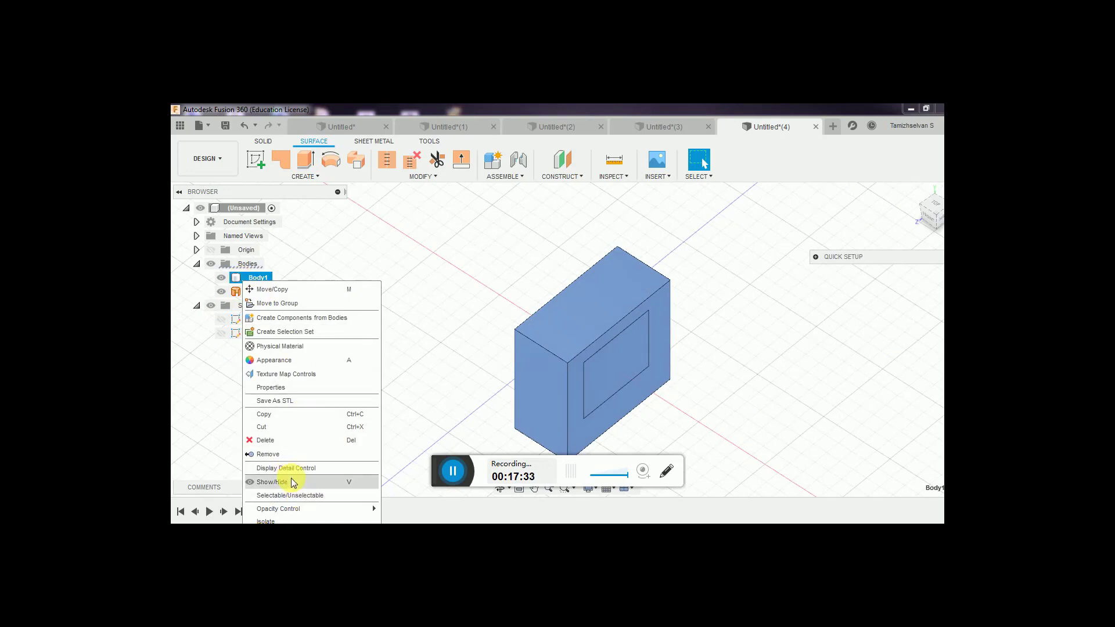
click(292, 482)
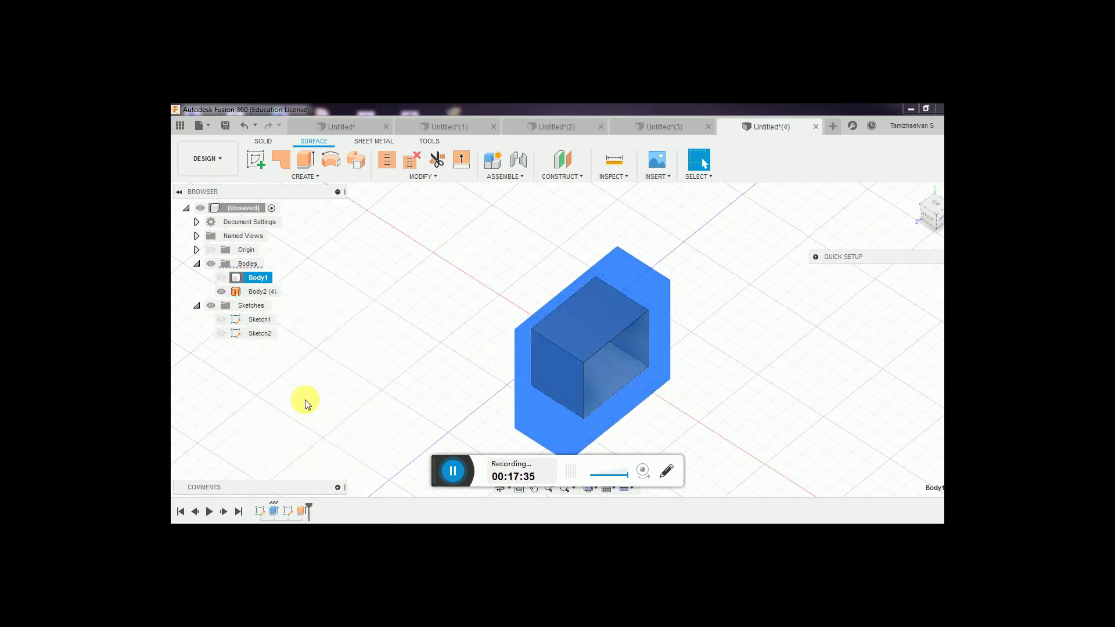
mouse_move(413, 386)
shift+middle_down()
mouse_move(505, 376)
mouse_move(462, 378)
shift+middle_up()
click(592, 378)
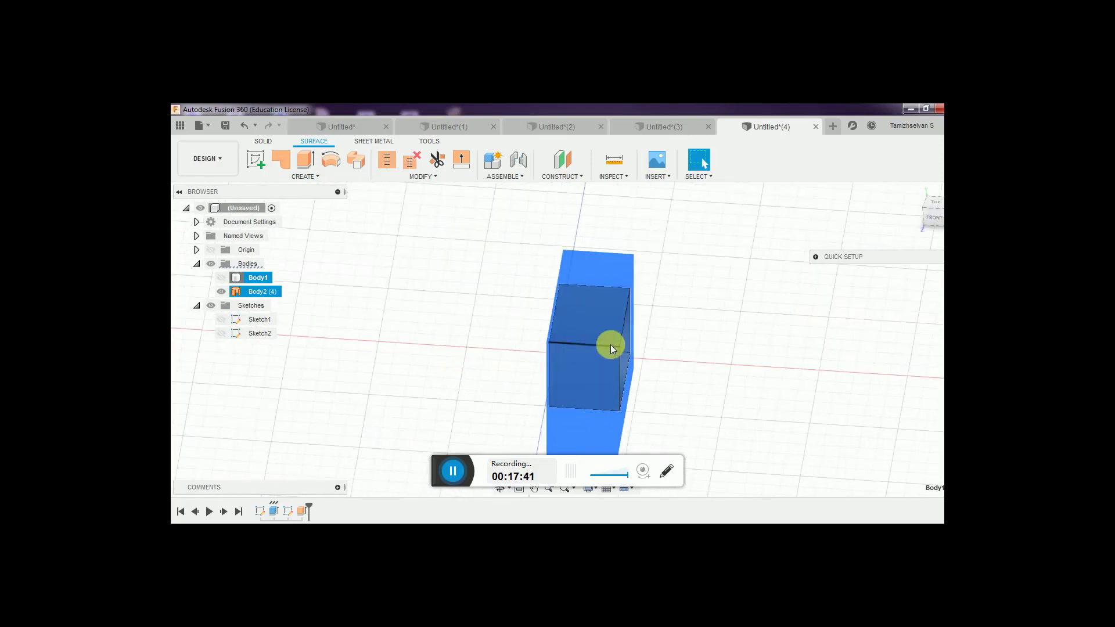
click(492, 359)
mouse_move(474, 354)
shift+middle_down()
mouse_move(517, 348)
mouse_move(491, 371)
mouse_move(458, 361)
mouse_move(433, 314)
mouse_move(437, 283)
mouse_move(407, 318)
shift+middle_up()
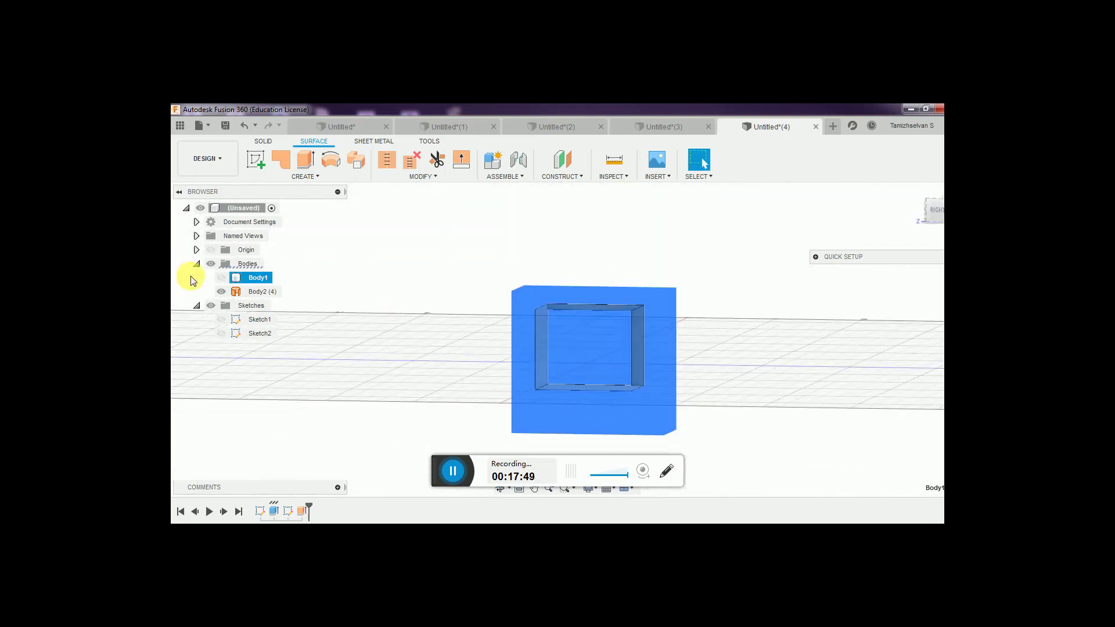
right_click(259, 279)
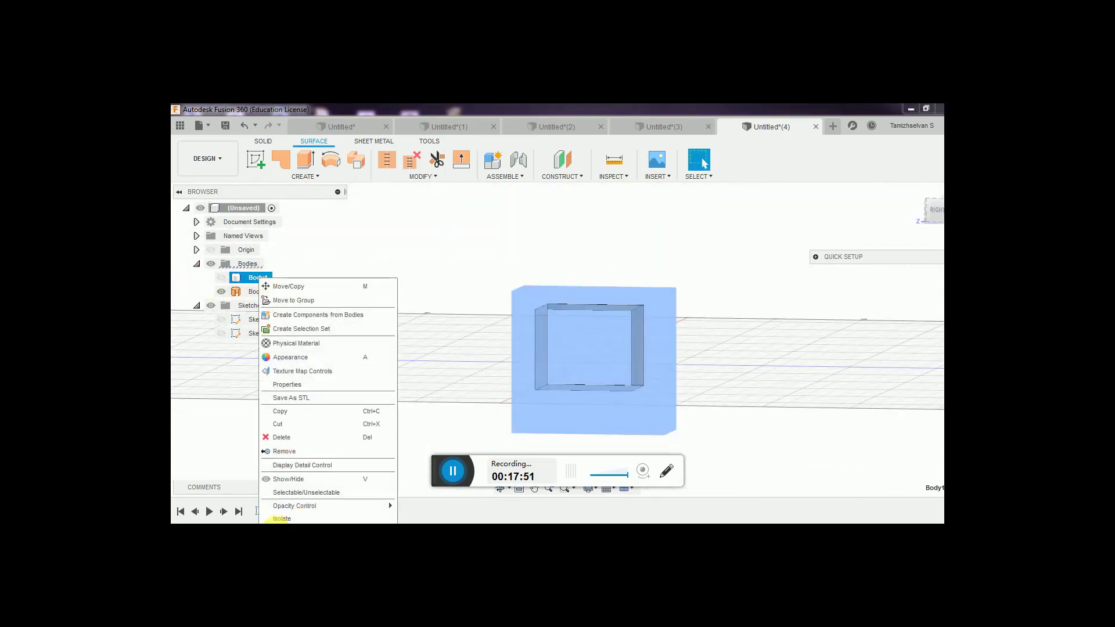
click(289, 480)
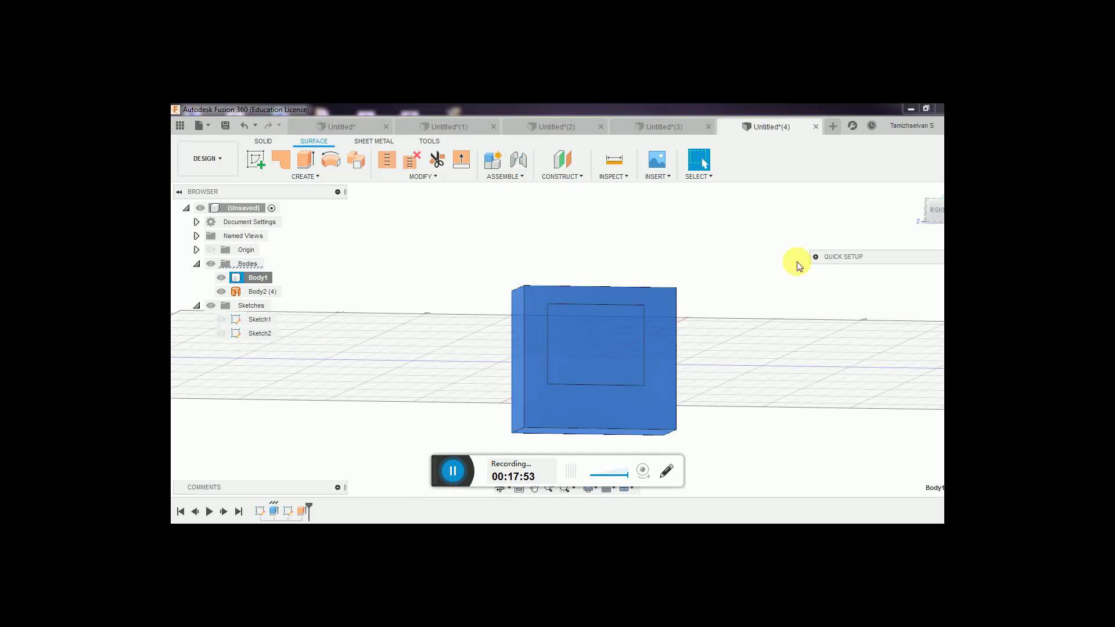
click(622, 256)
middle_drag(630, 247, 830, 198)
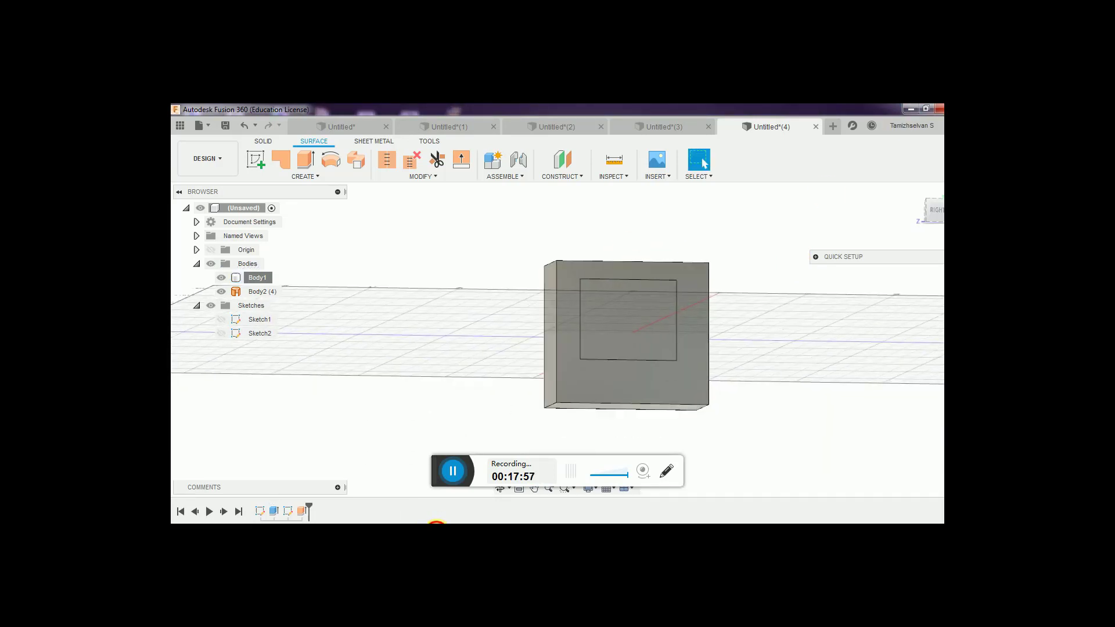
click(436, 524)
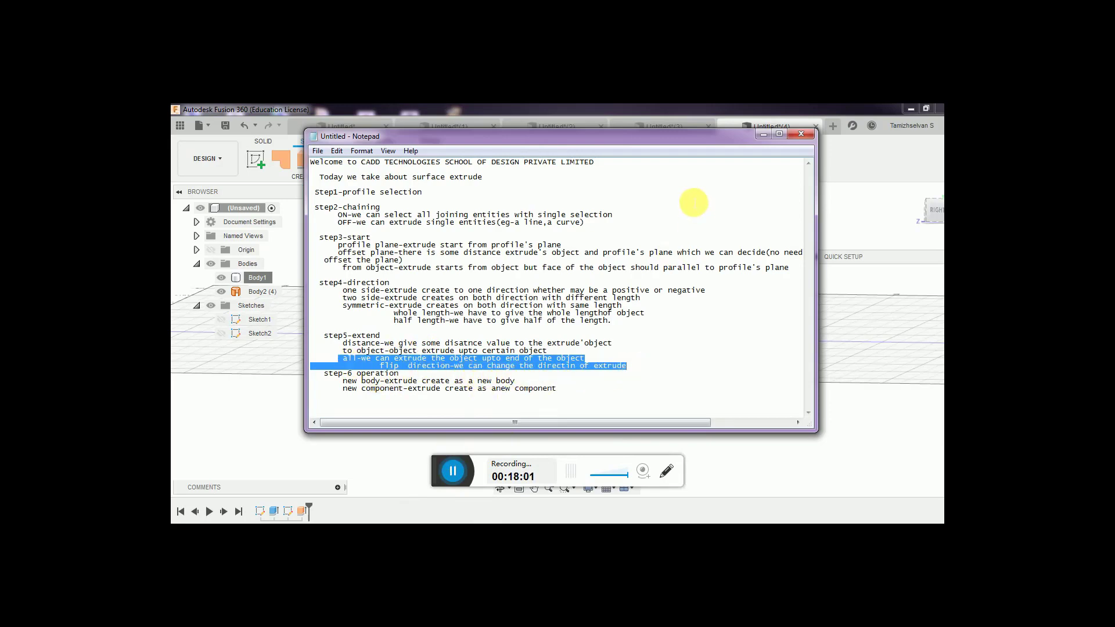
click(758, 135)
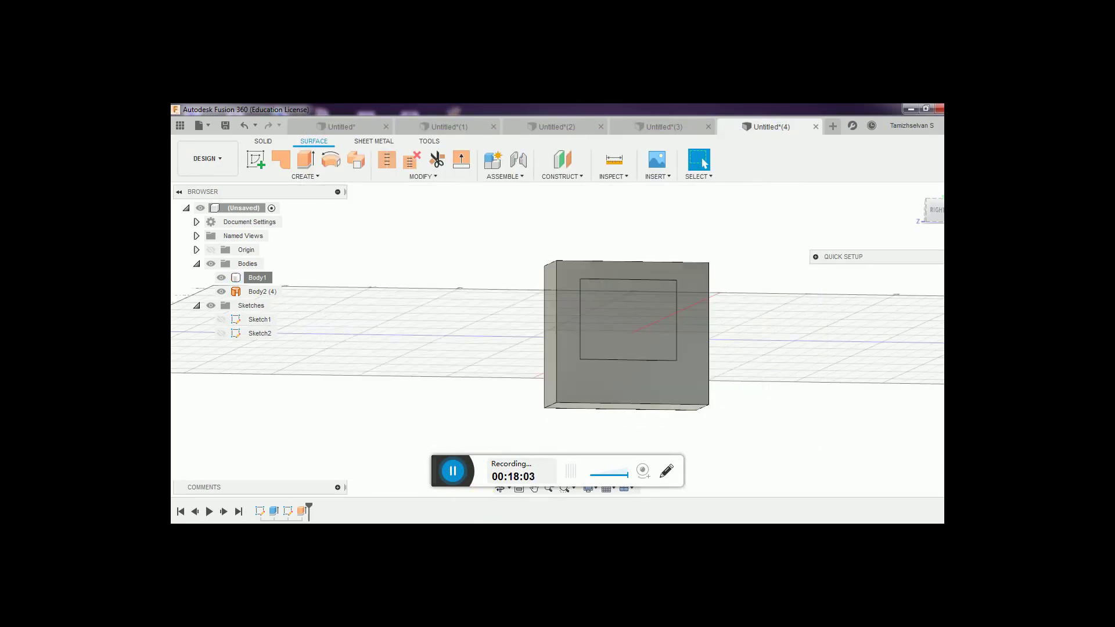
- Edit the surface extrude, toggling Flip back and forth, and keep it flipped
right_click(301, 514)
click(336, 394)
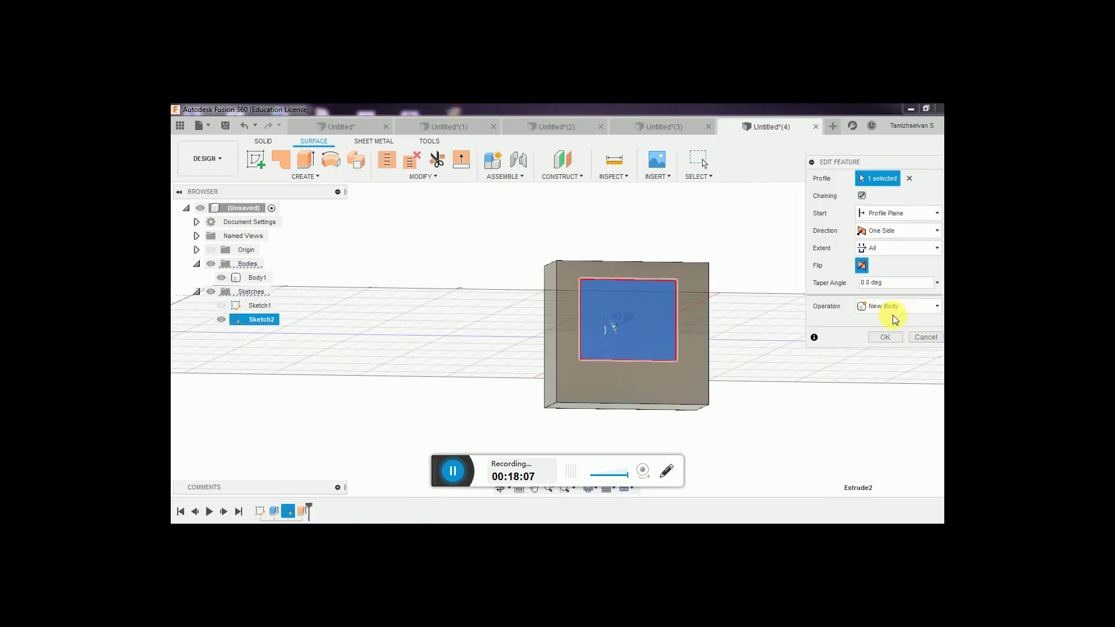
click(862, 265)
mouse_move(541, 314)
shift+middle_down()
mouse_move(570, 365)
mouse_move(576, 309)
shift+middle_up()
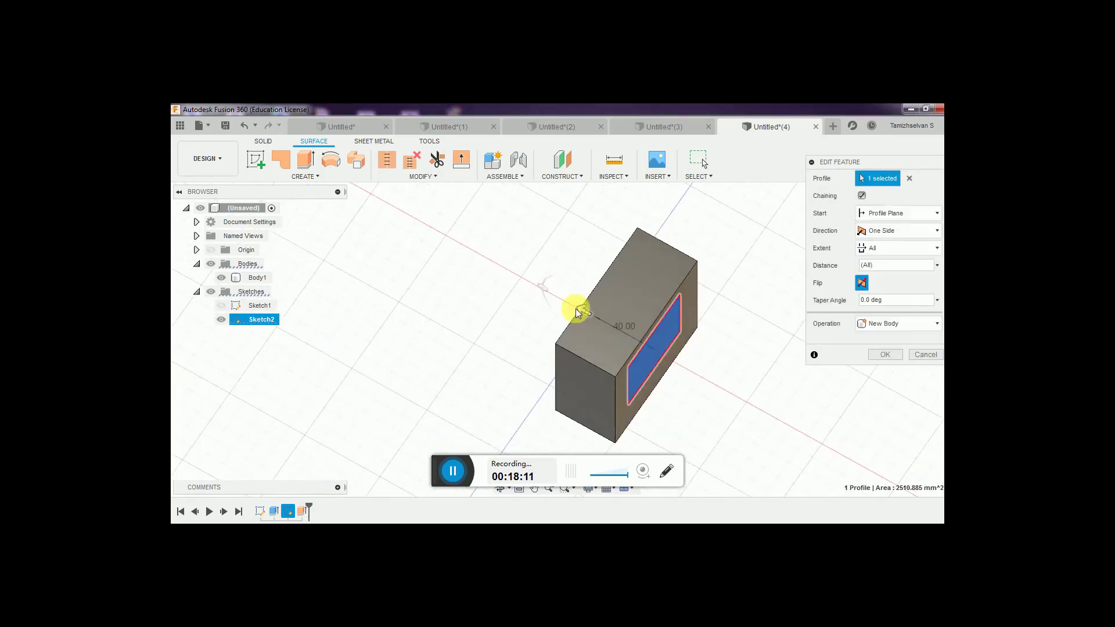
click(863, 283)
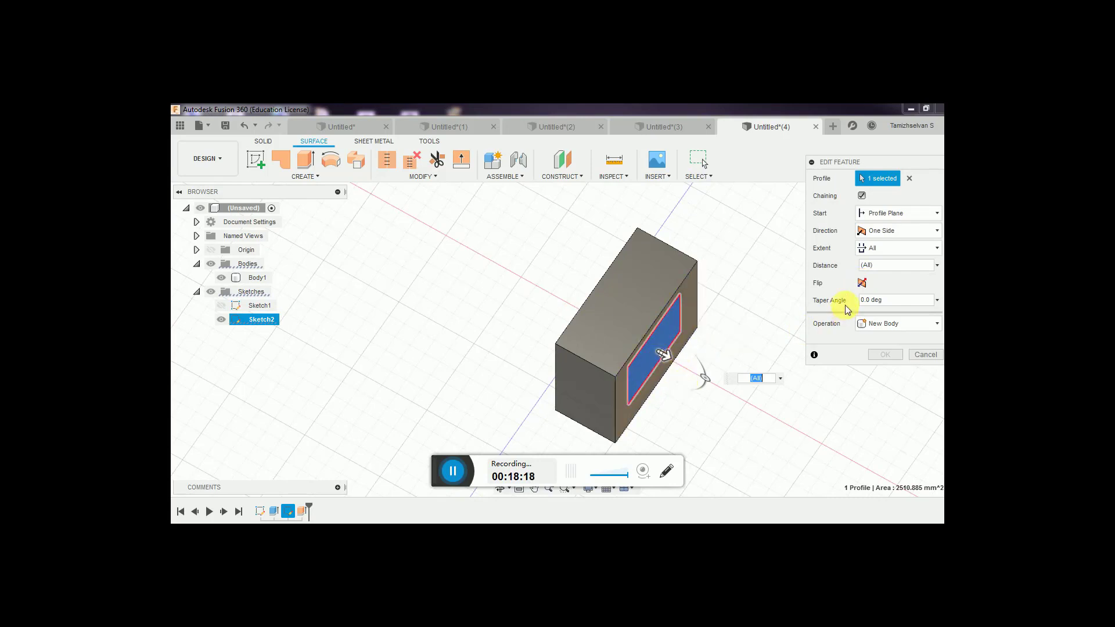
click(861, 284)
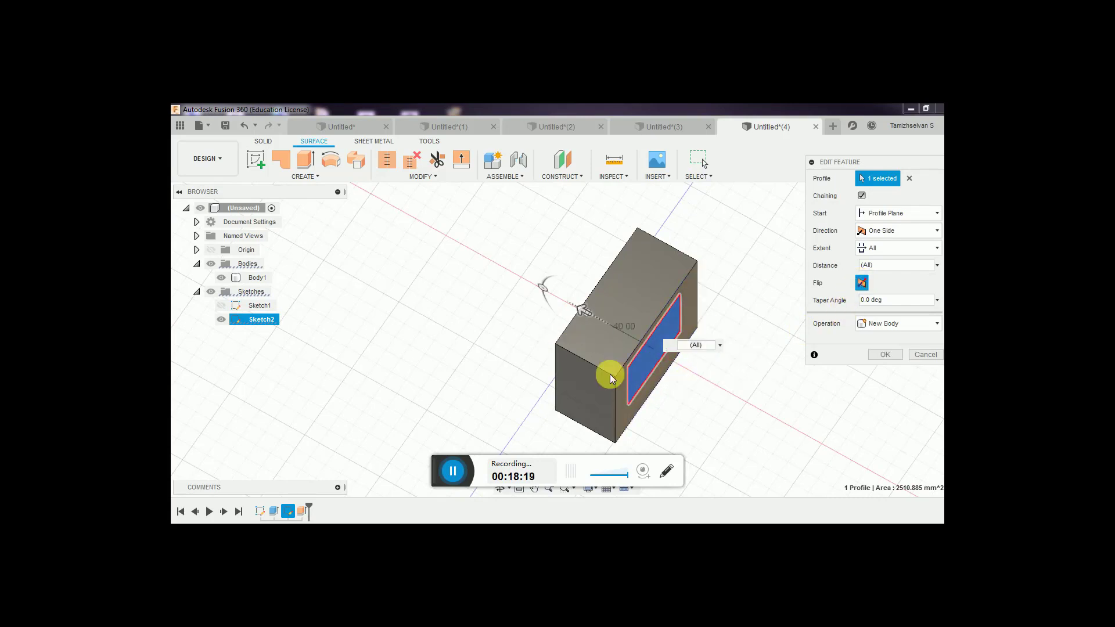
click(862, 283)
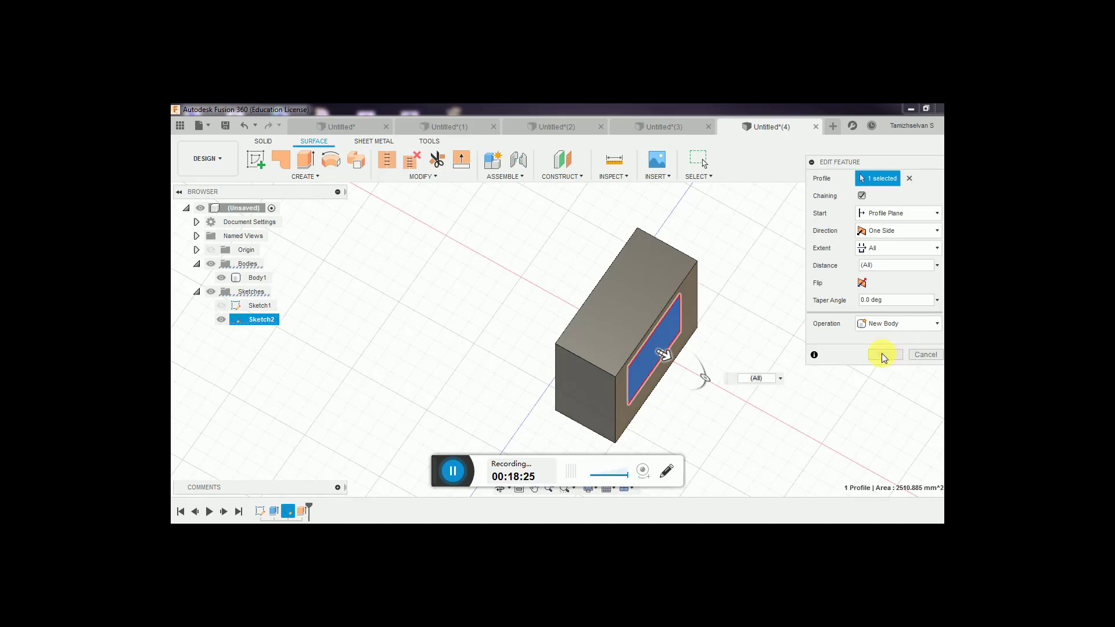
click(863, 283)
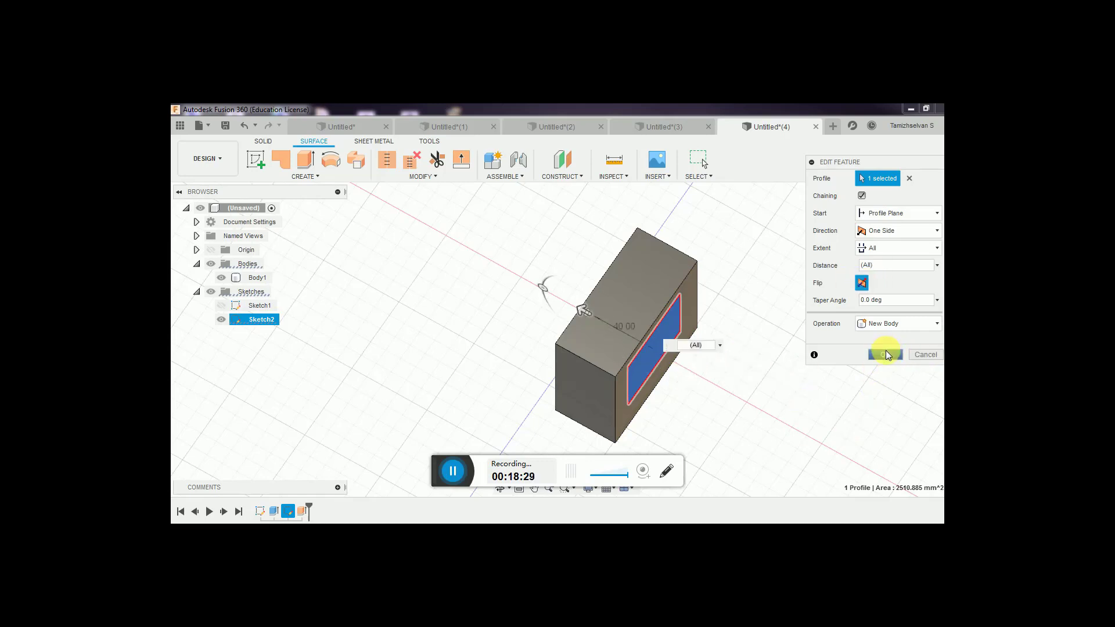
click(887, 354)
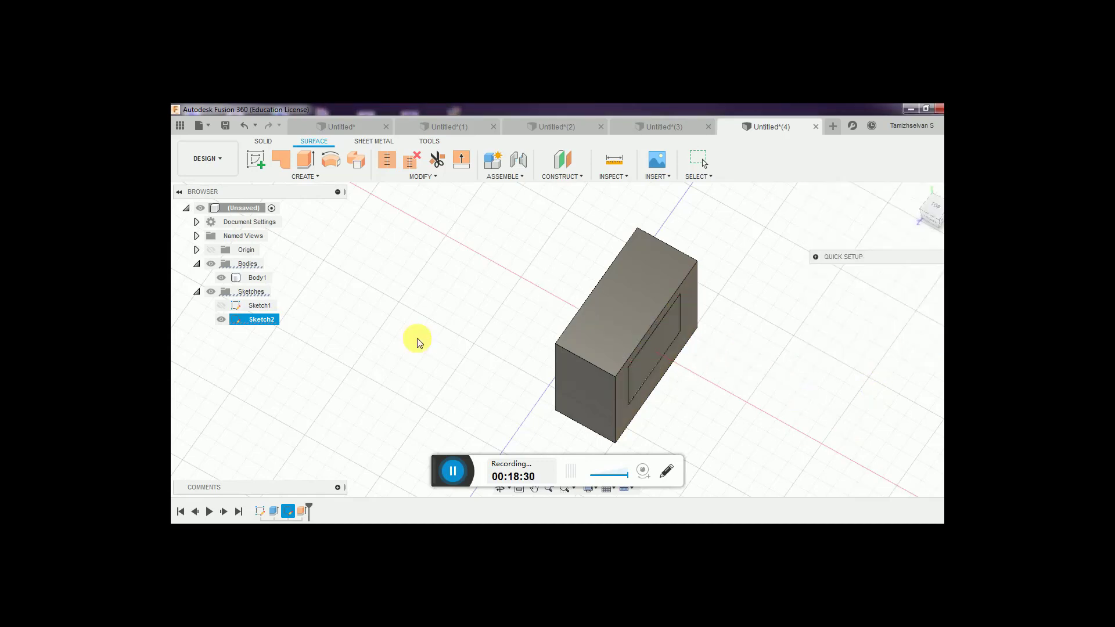
- Start a new empty design and highlight the step-6 New Body and New Component notes
click(834, 128)
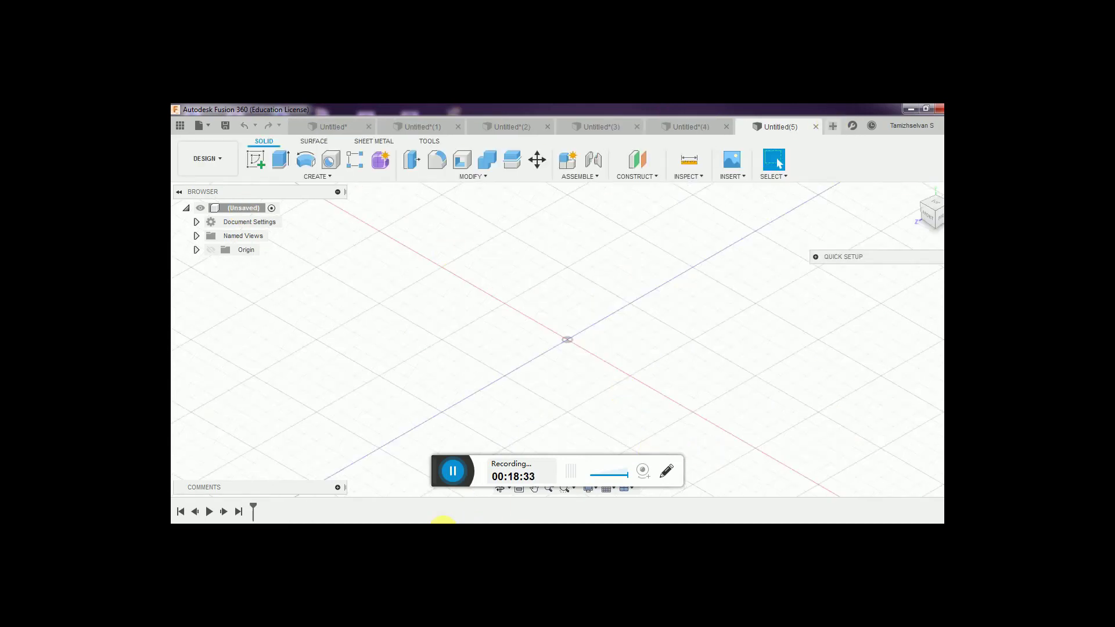
click(443, 519)
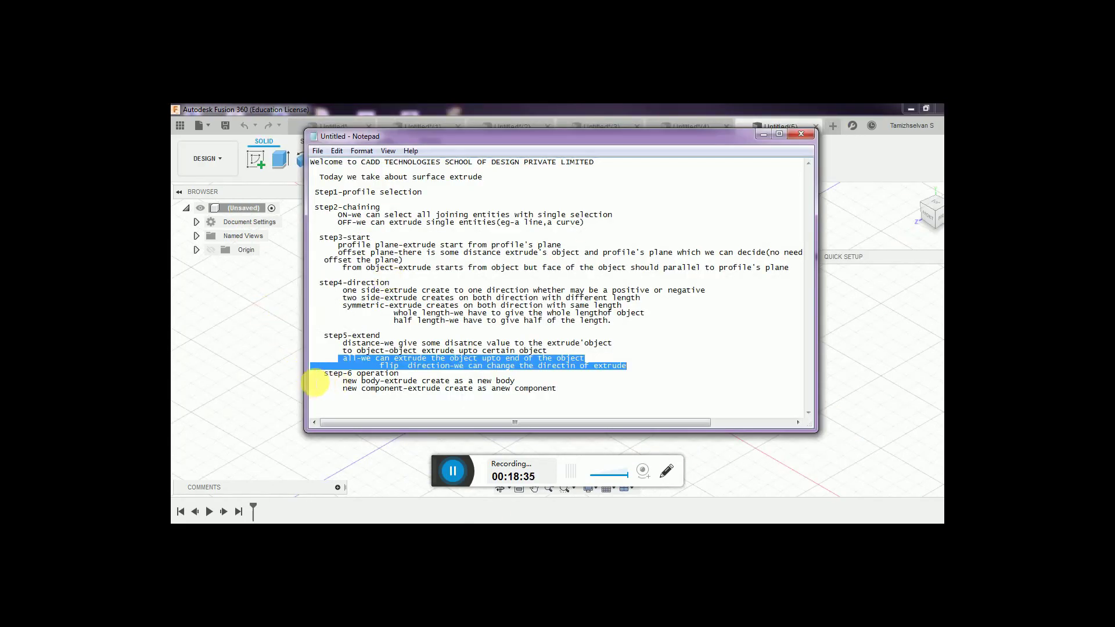
drag(330, 381, 589, 416)
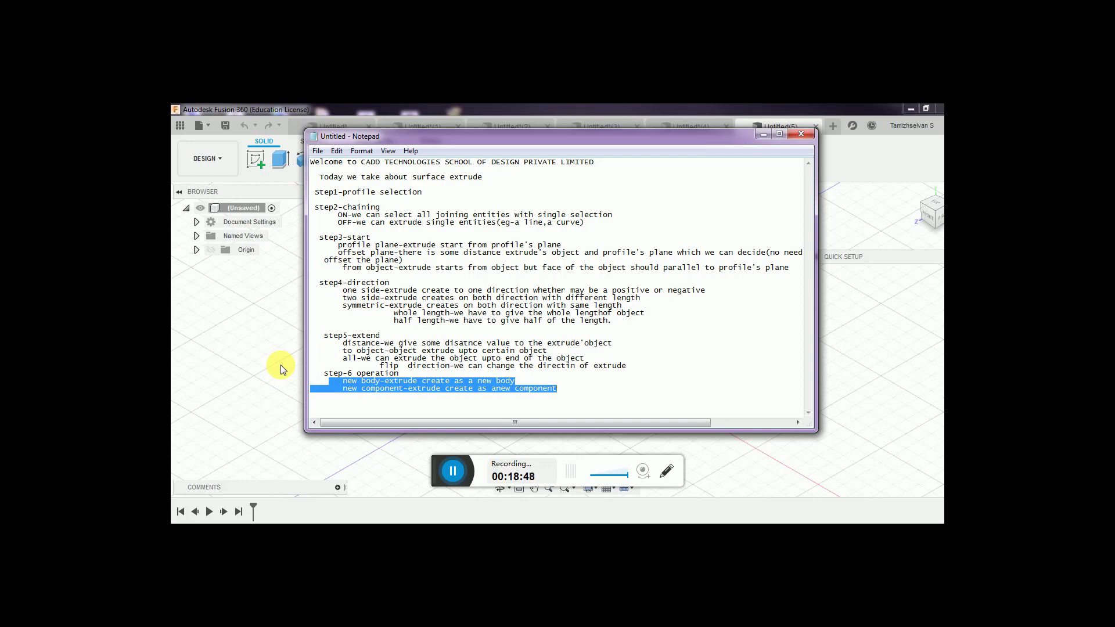
click(763, 135)
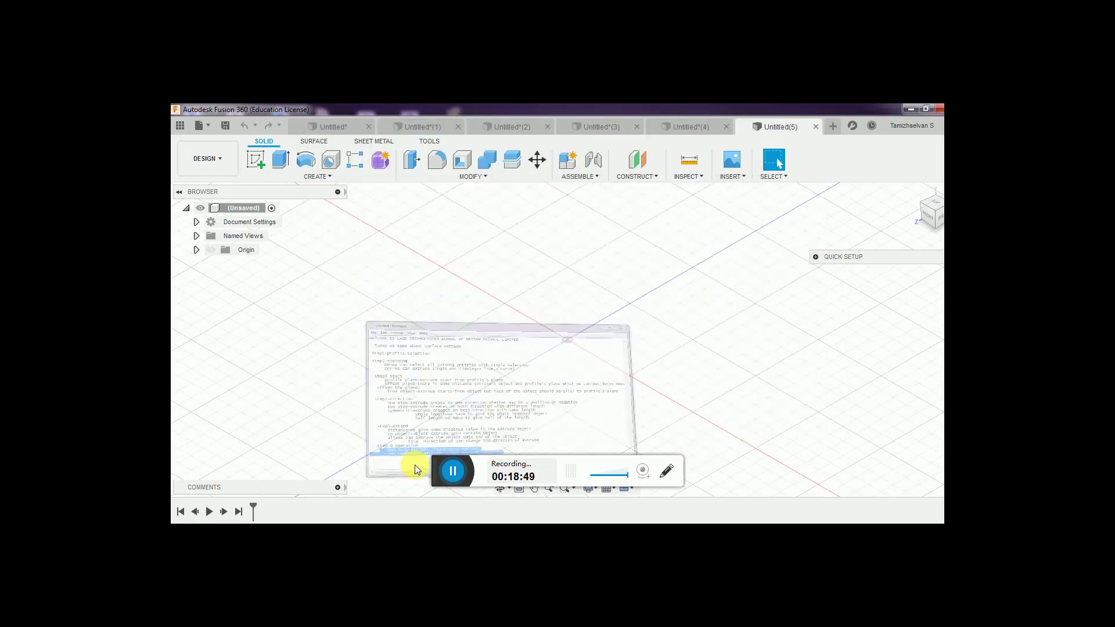
- Sketch a square on the vertical origin plane
click(256, 159)
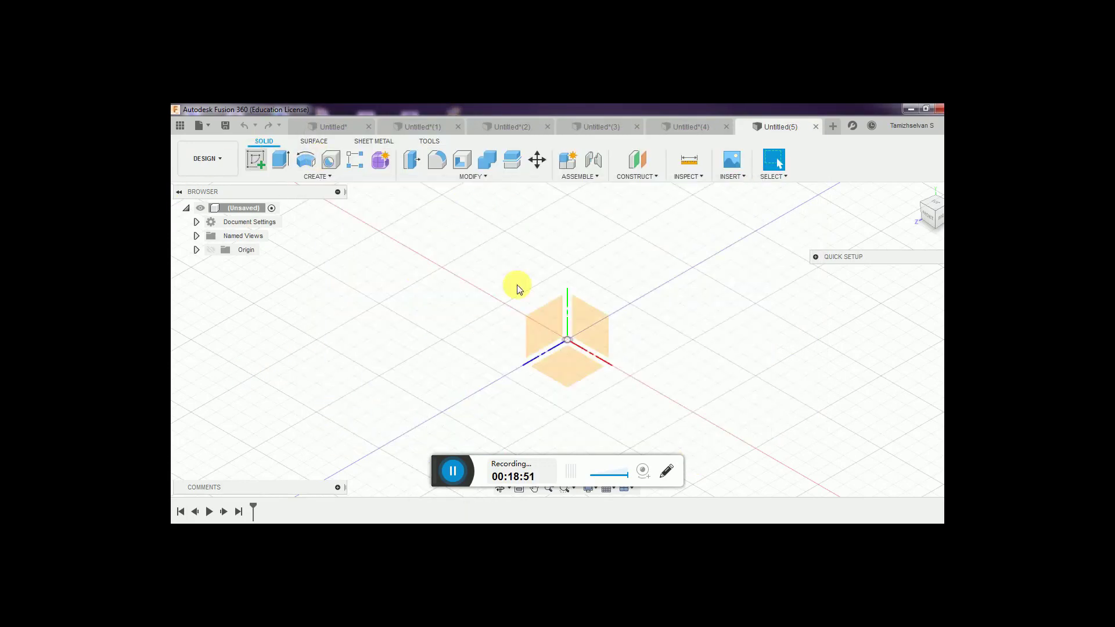
click(556, 323)
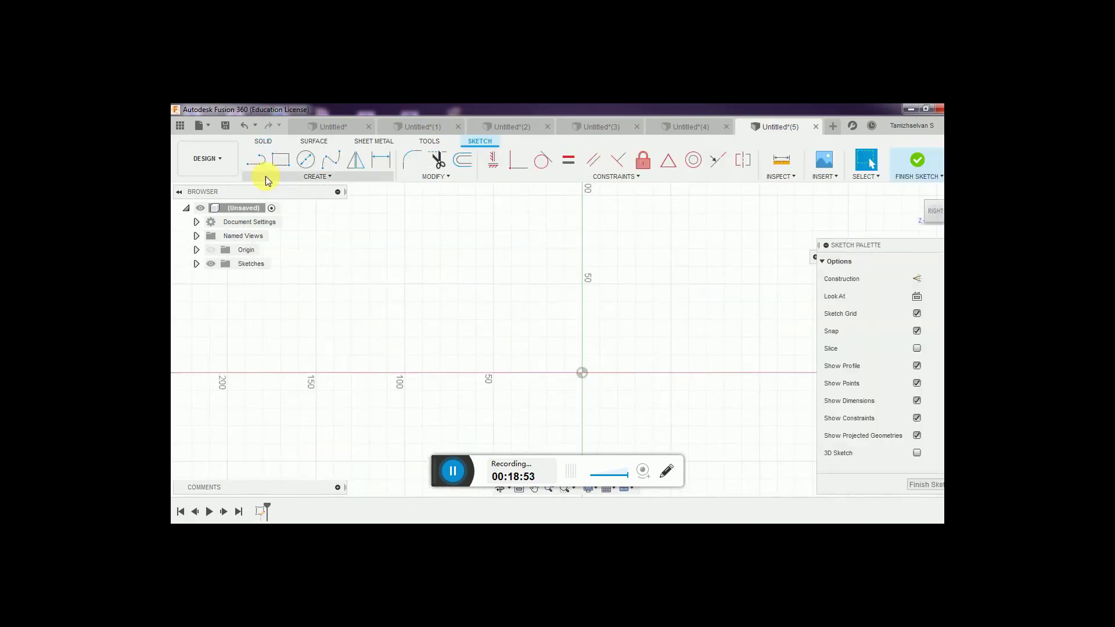
click(281, 167)
click(543, 313)
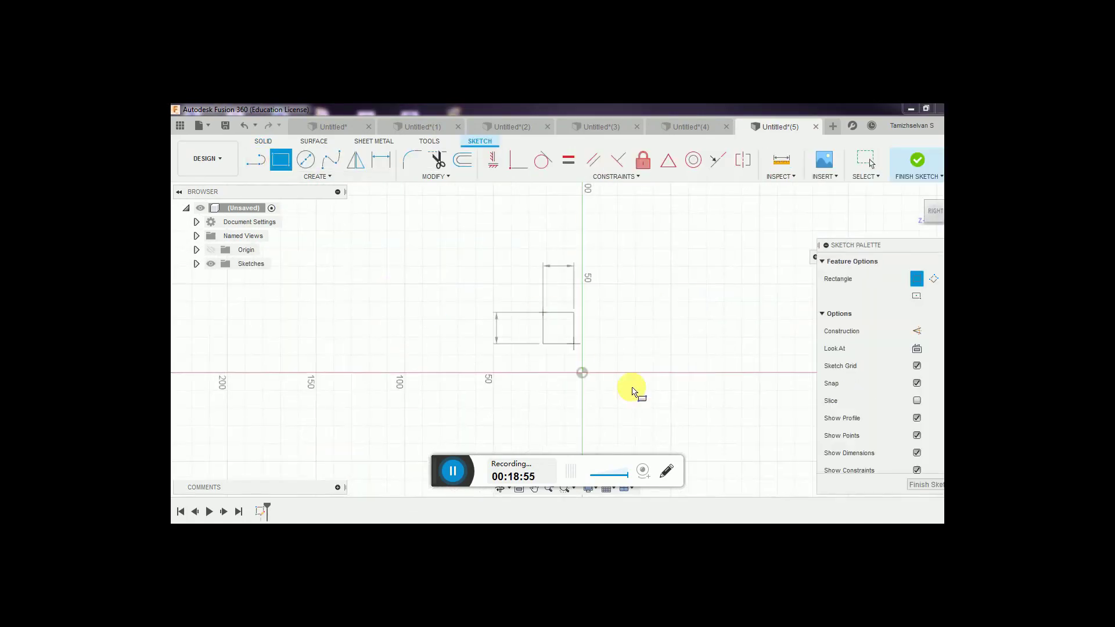
click(640, 403)
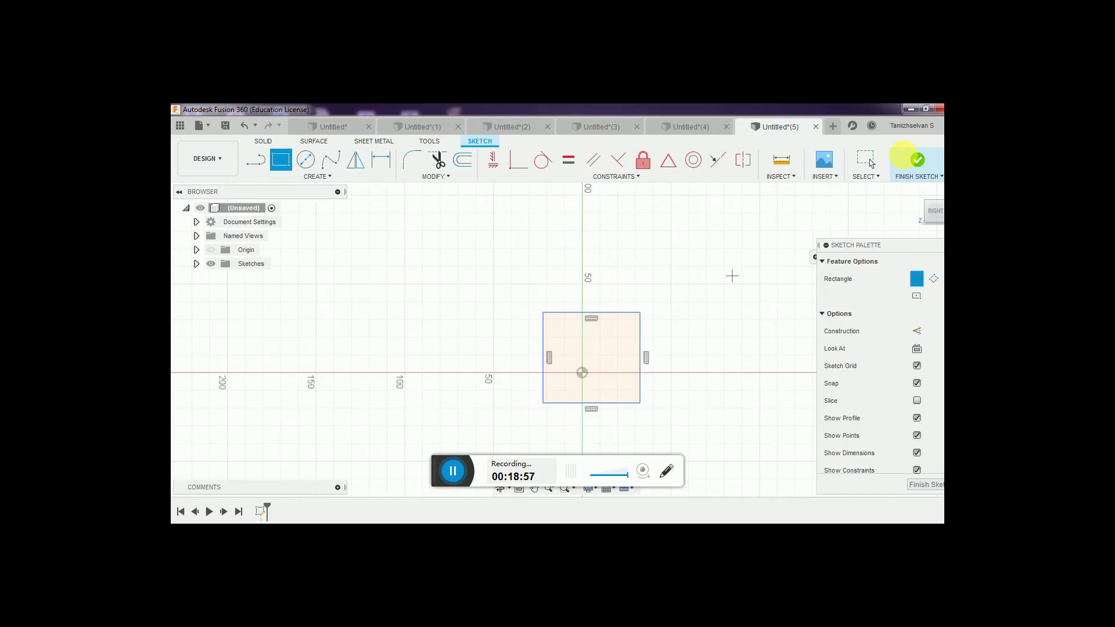
click(916, 161)
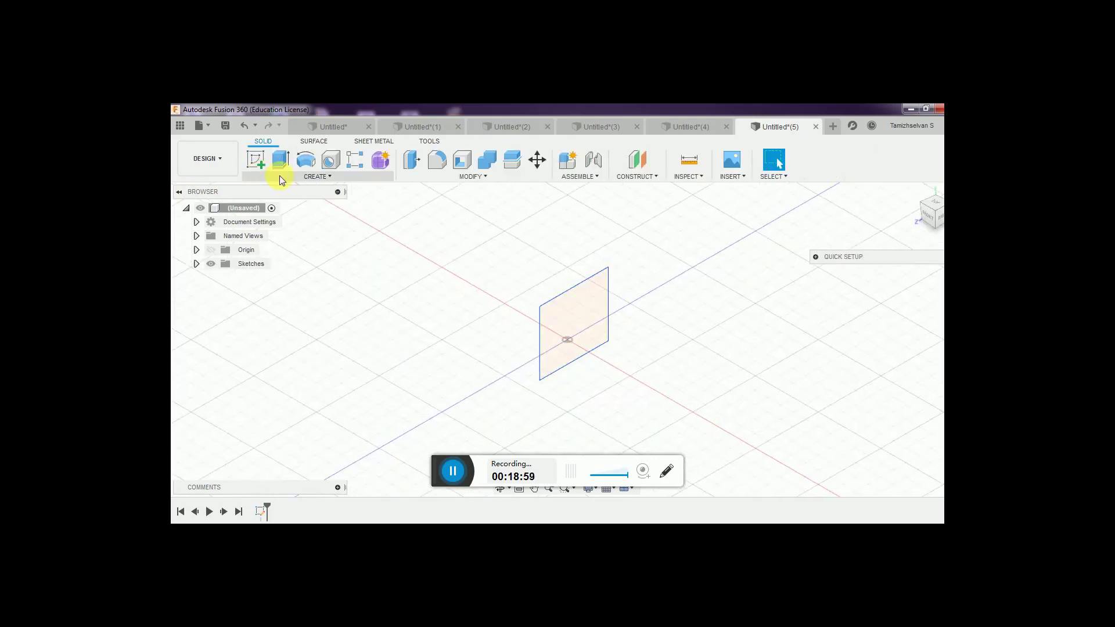
- Surface-extrude the square 50 mm as New Body and check Body1 in the browser
click(313, 142)
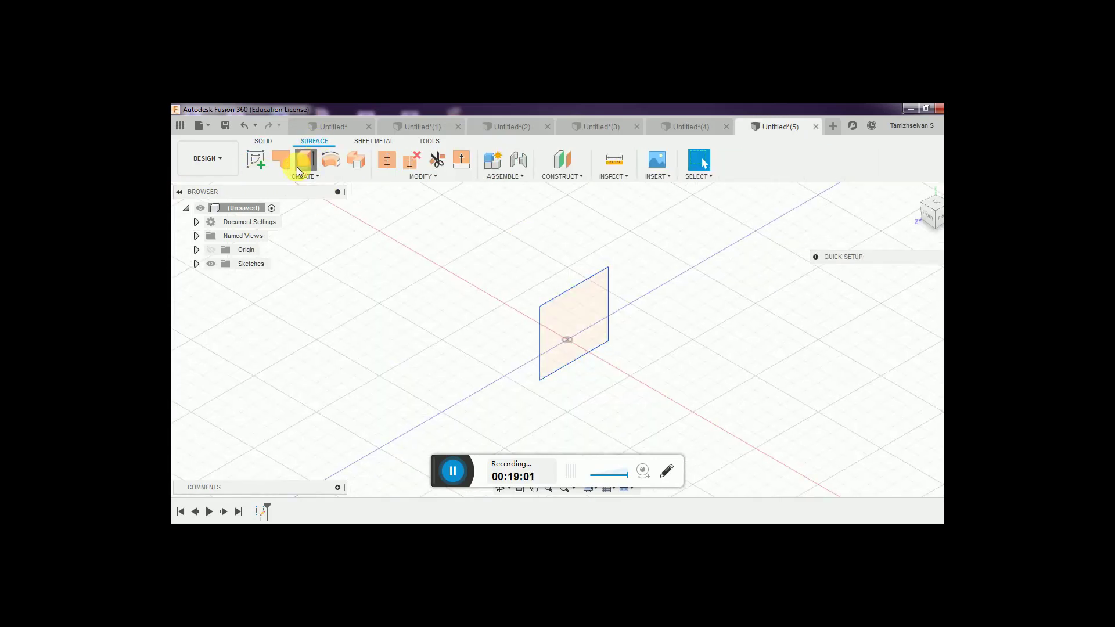
click(298, 166)
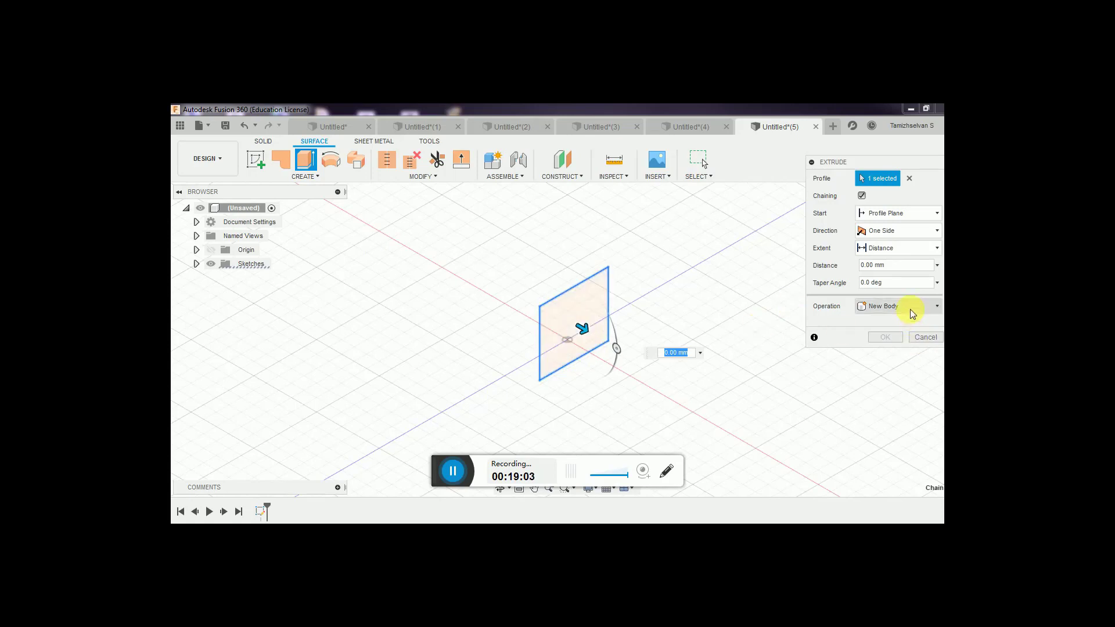
click(877, 265)
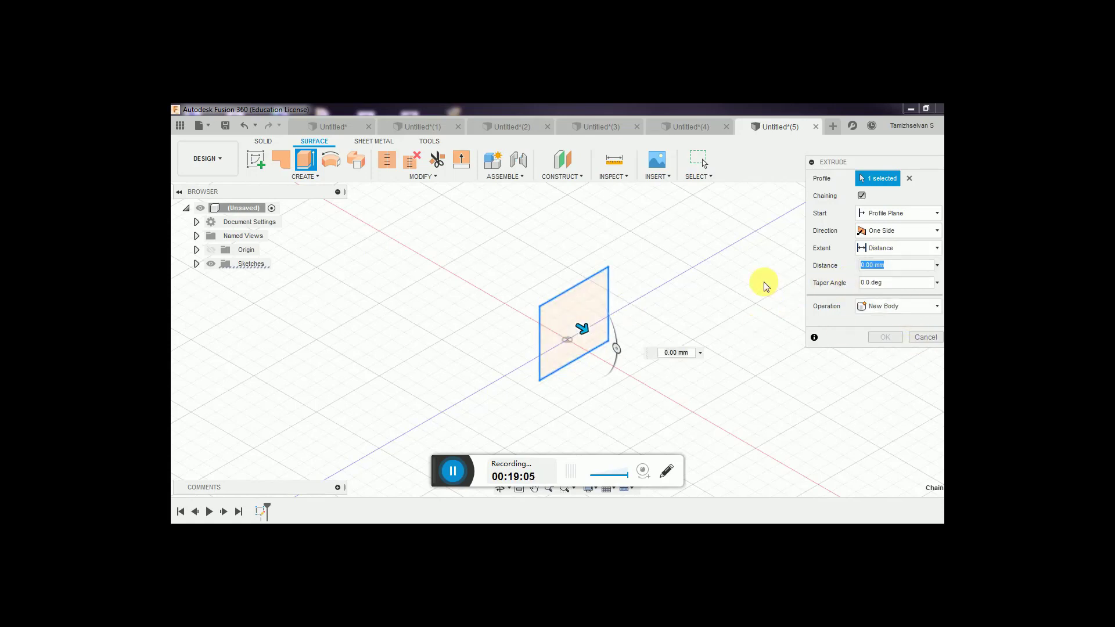
text(50)
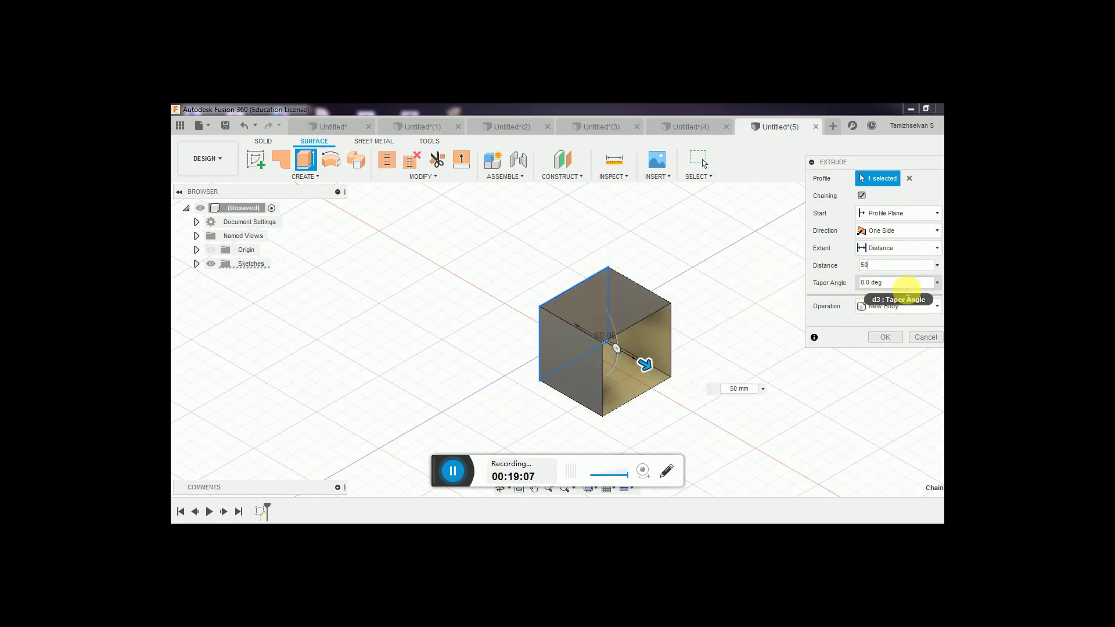
click(907, 306)
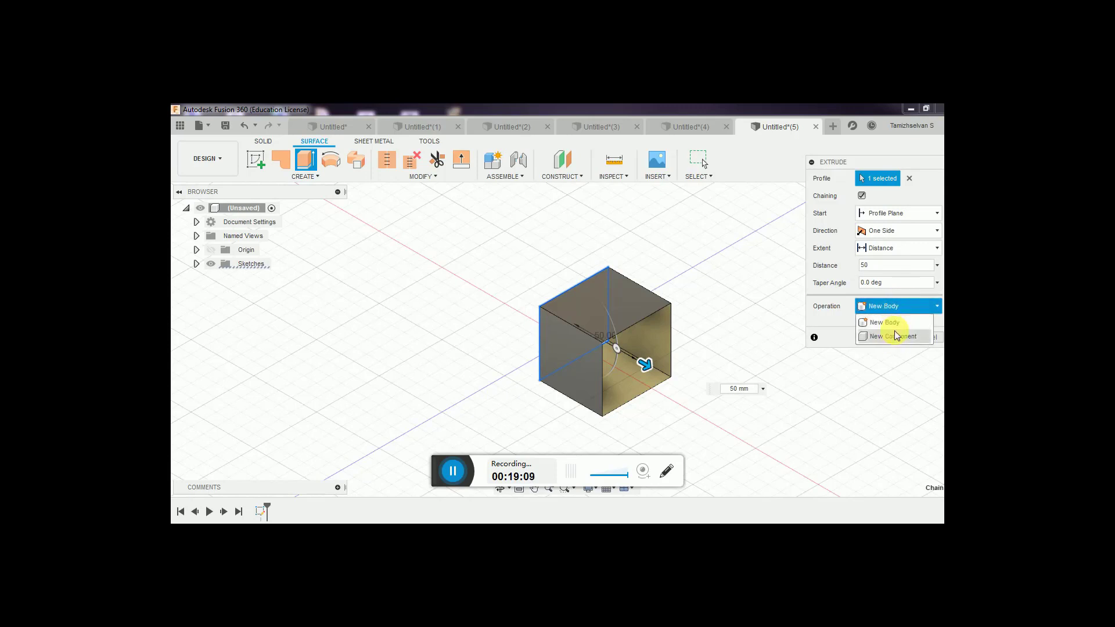
click(897, 327)
click(886, 336)
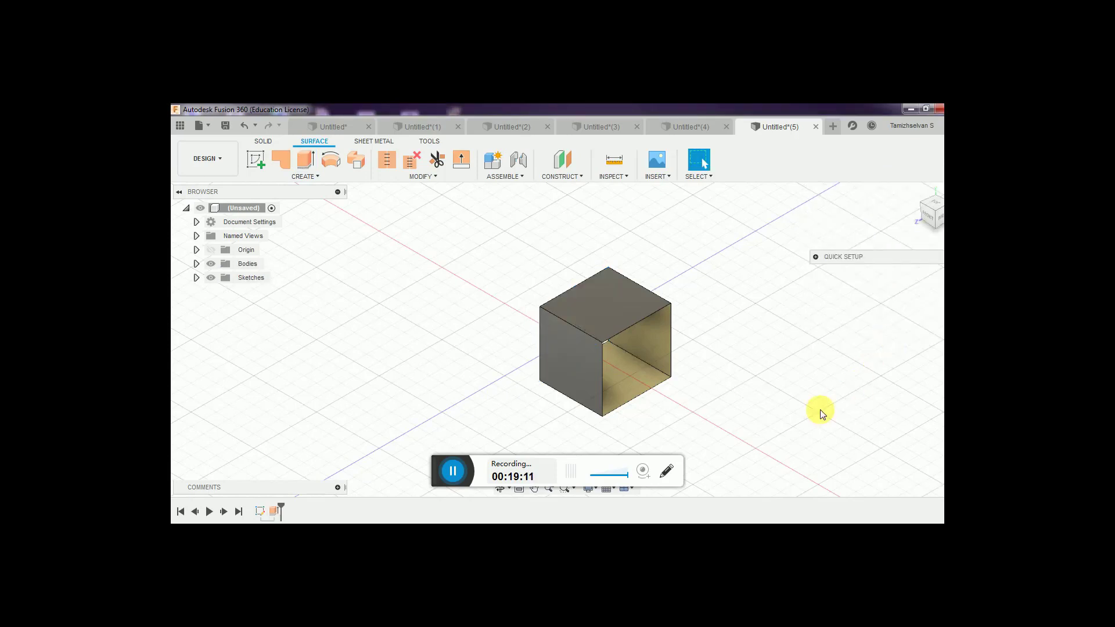
click(196, 262)
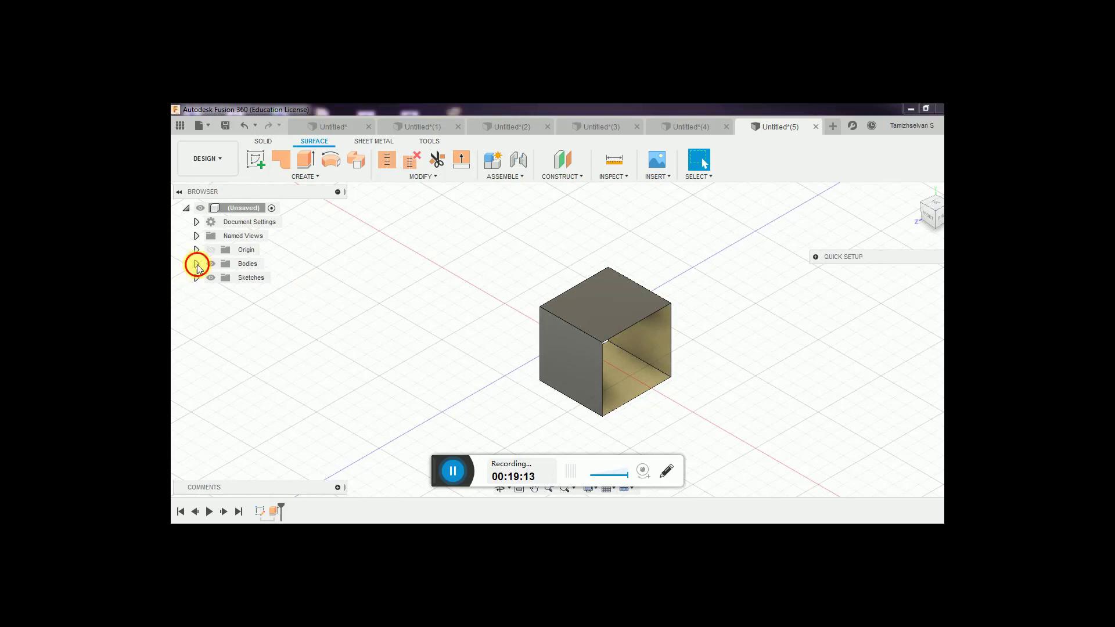
click(263, 279)
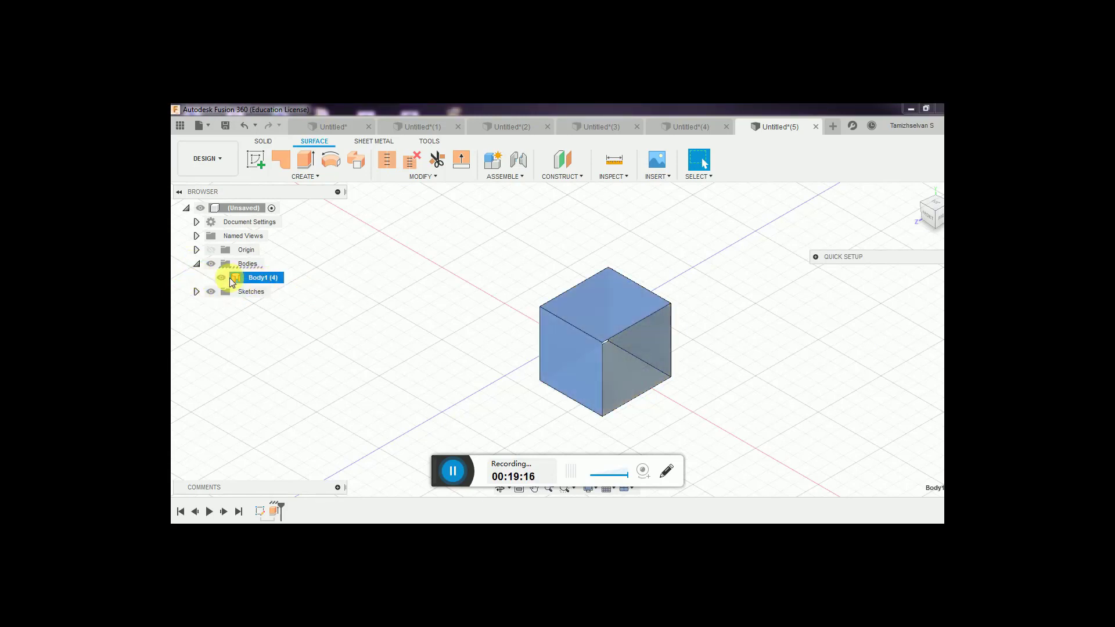
click(196, 263)
key(Escape)
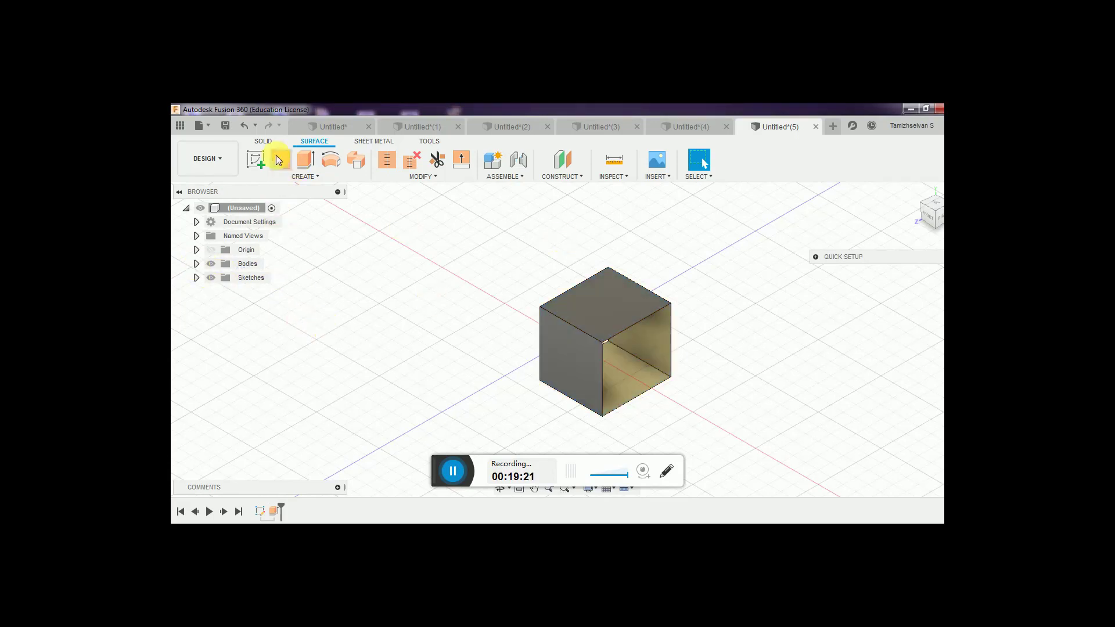
- Sketch a second rectangle on the YZ plane beside the cube
click(255, 159)
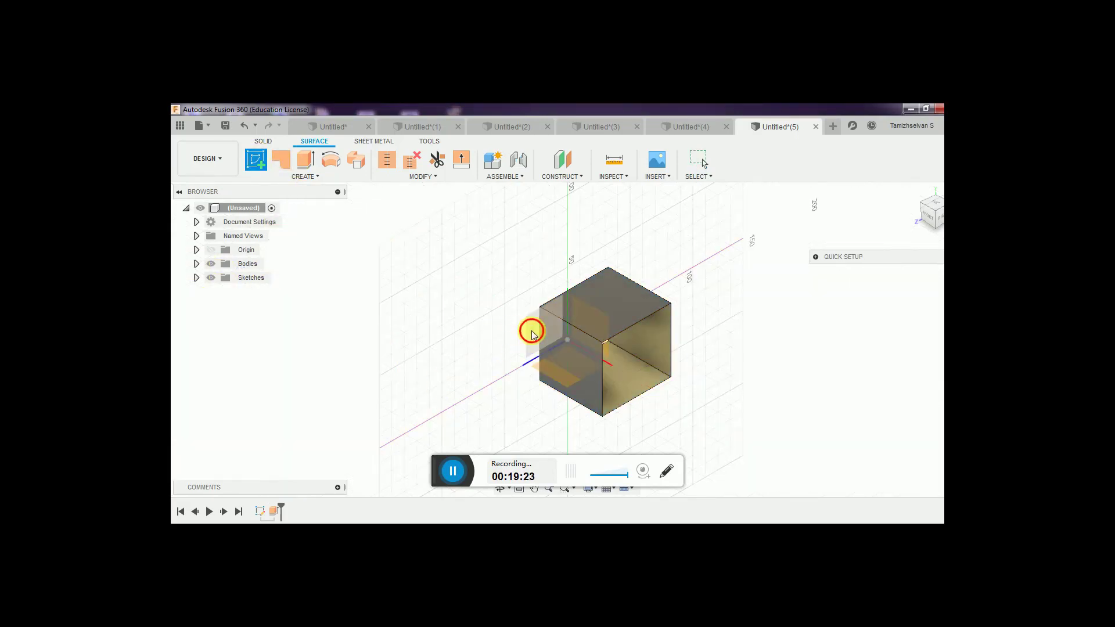
click(532, 334)
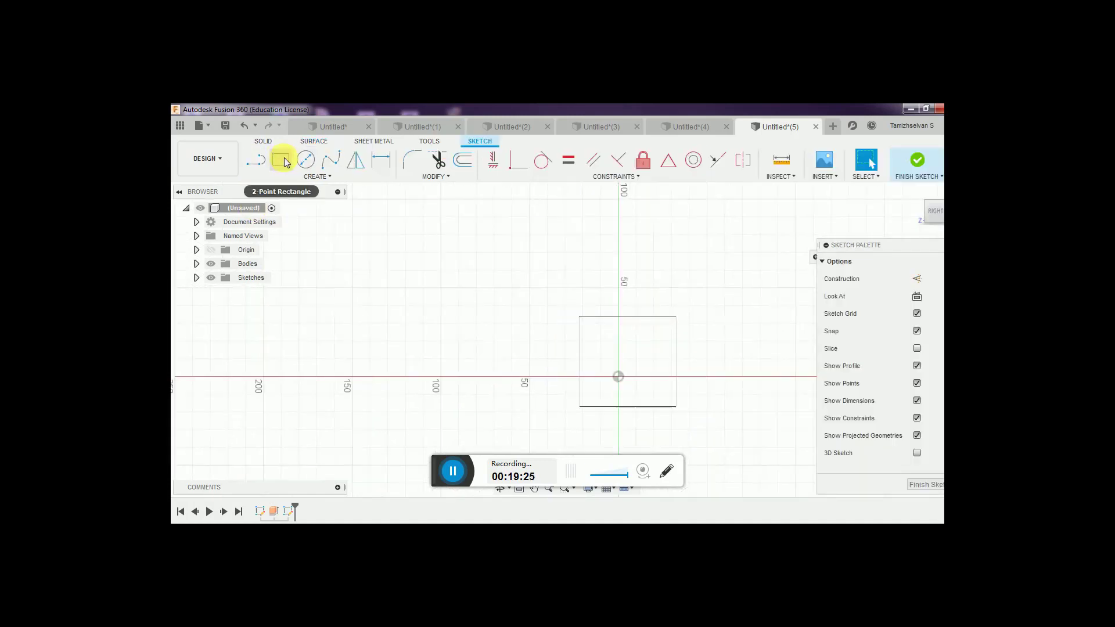
click(282, 161)
click(363, 295)
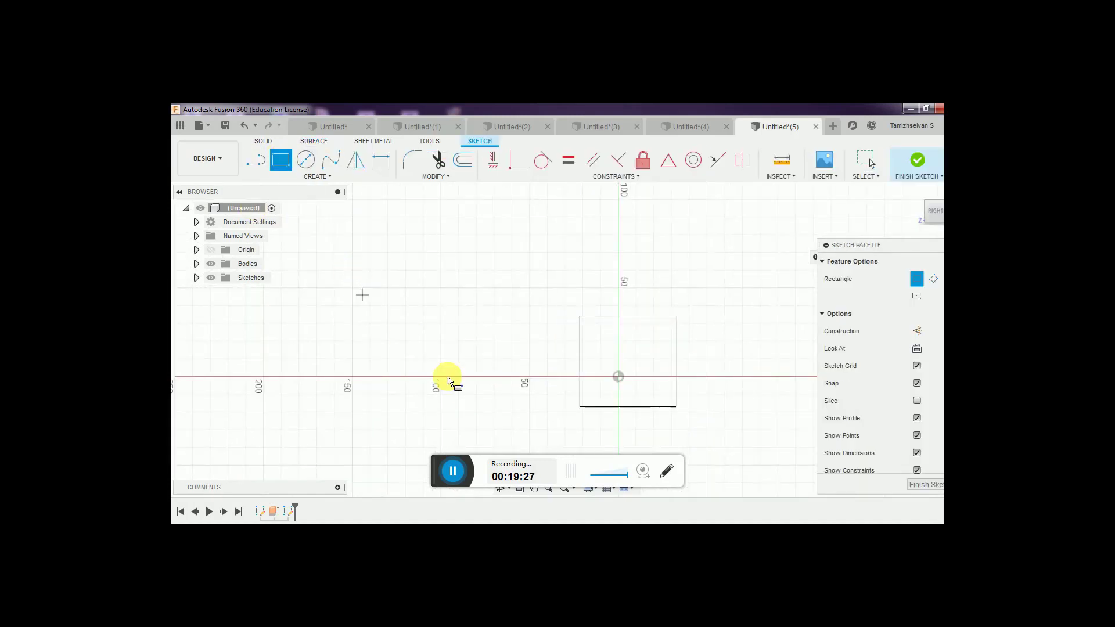
click(503, 399)
click(917, 161)
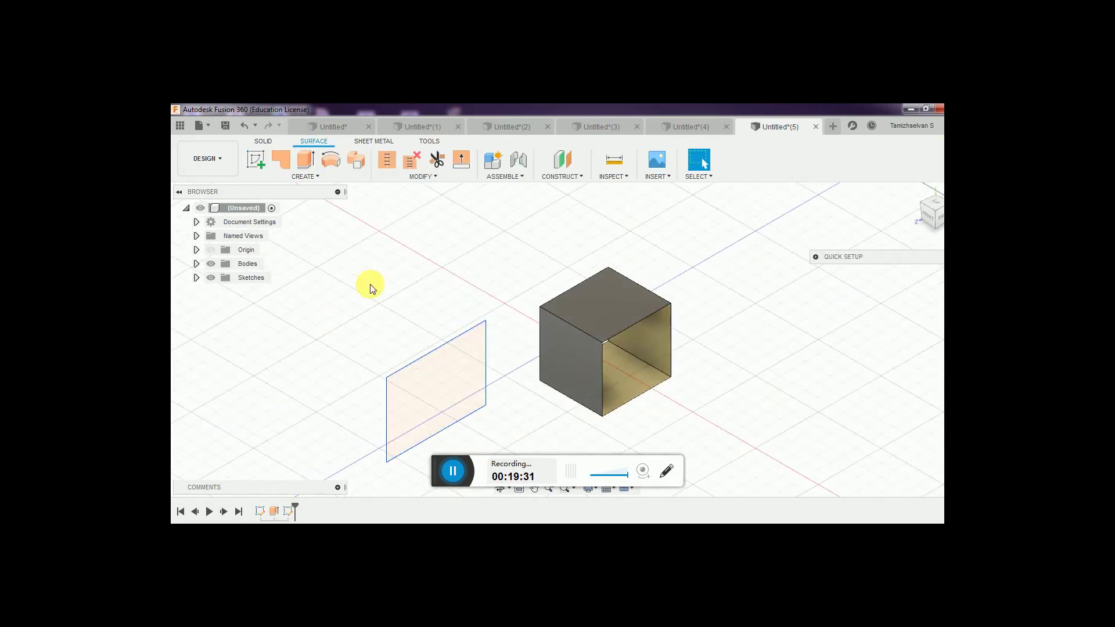
- Surface-extrude the new rectangle 50 mm with the New Component operation
click(300, 165)
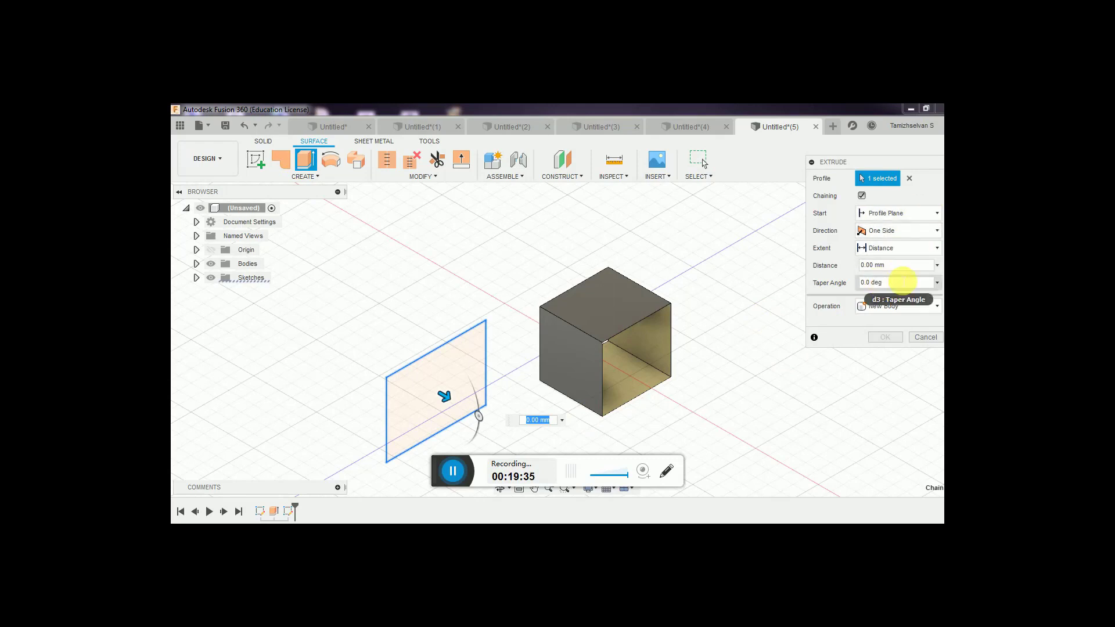
click(898, 266)
text(50)
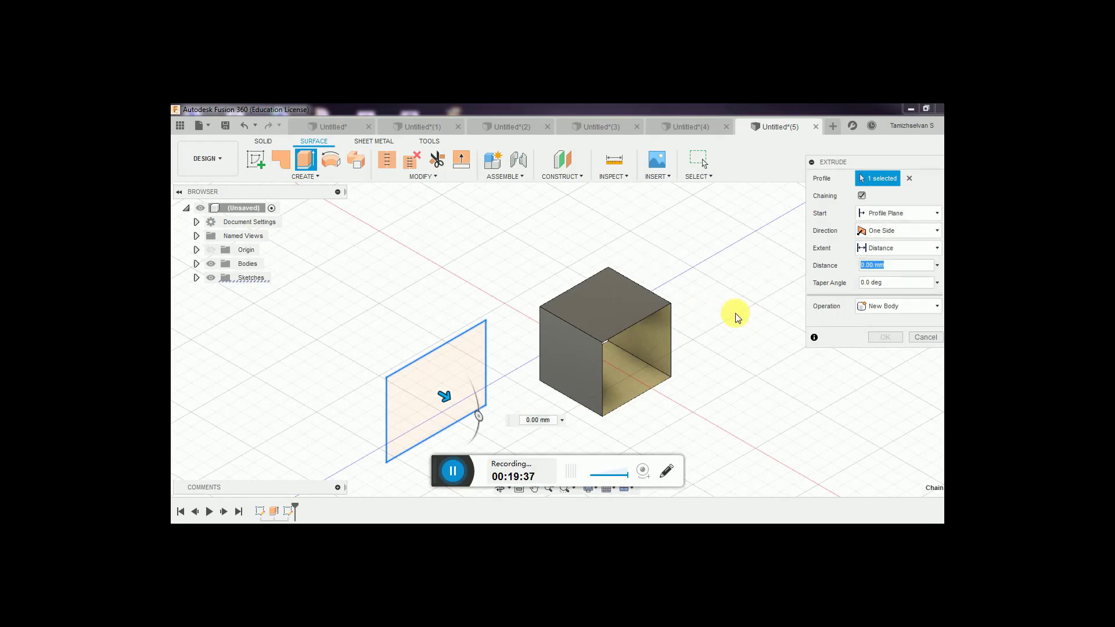
click(915, 306)
click(895, 334)
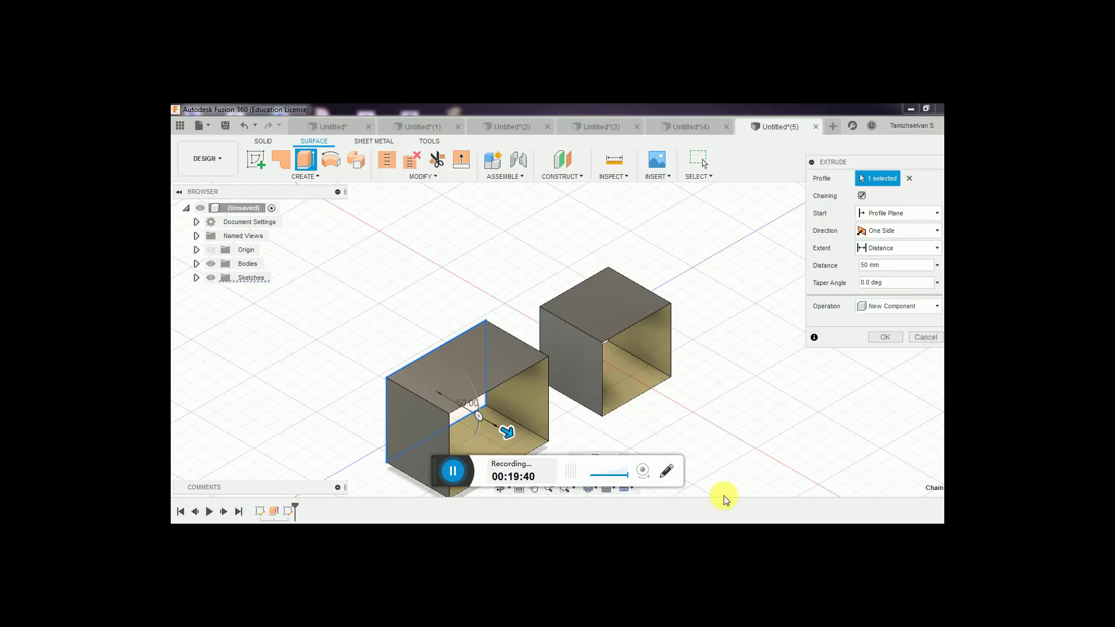
click(902, 306)
click(904, 343)
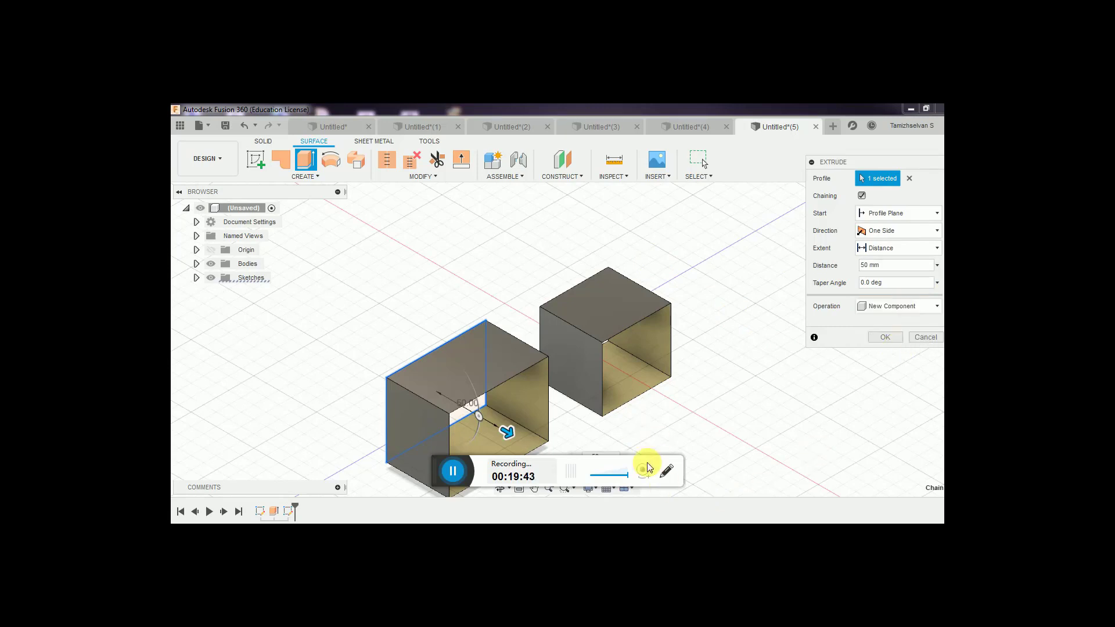
click(900, 337)
- Highlight Component1:1 and Body1 in the Browser to compare their boxes, then return to the Notepad notes
scroll(295, 324, down, 2)
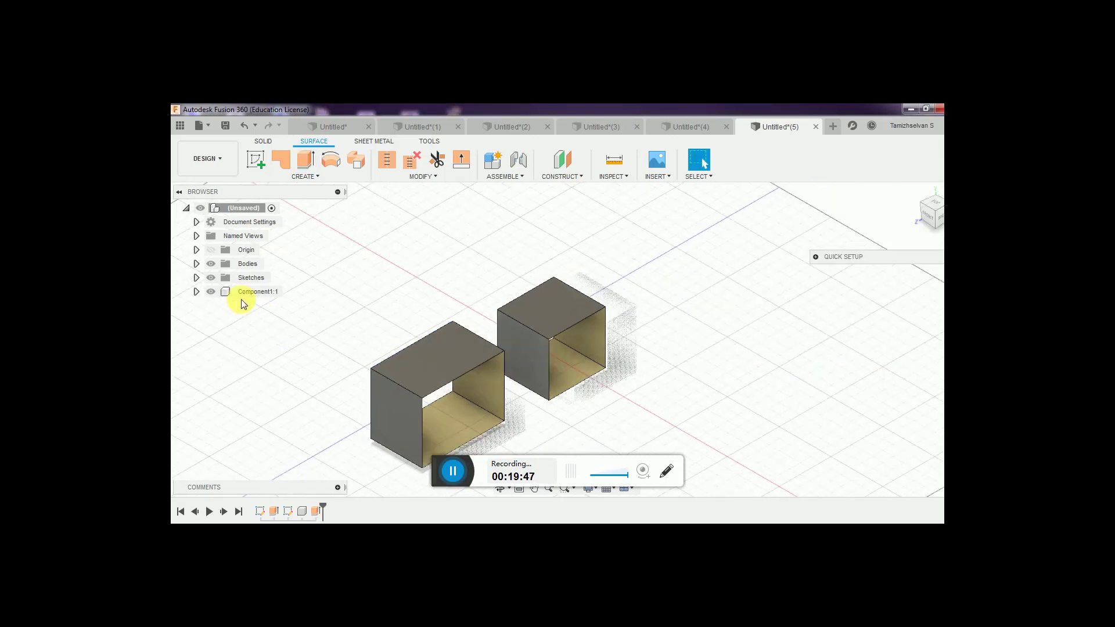
click(251, 296)
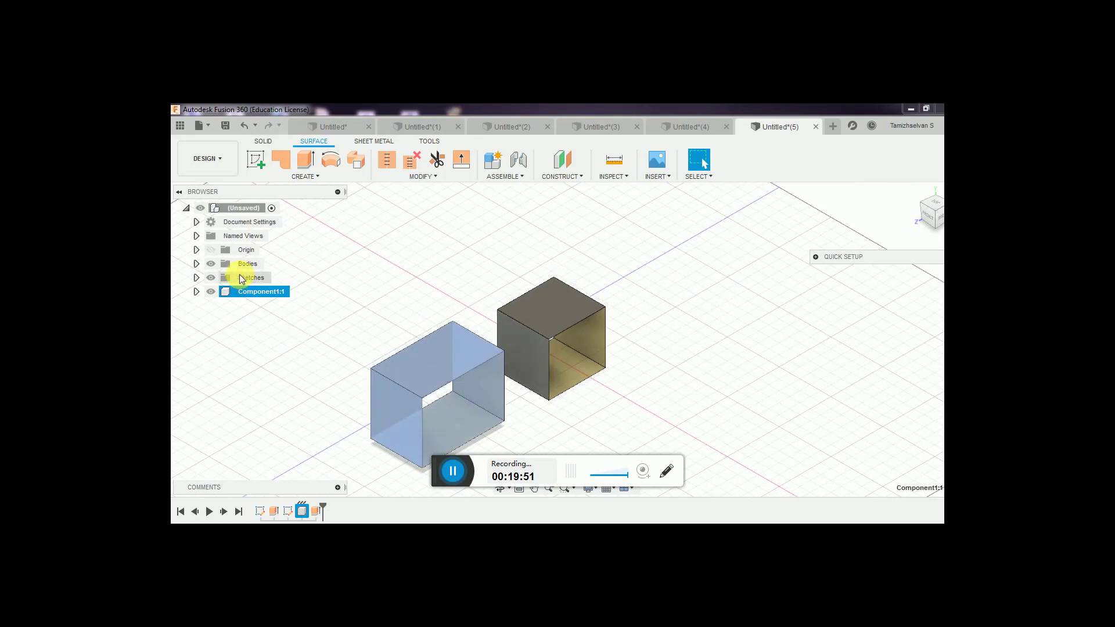
click(197, 263)
click(262, 278)
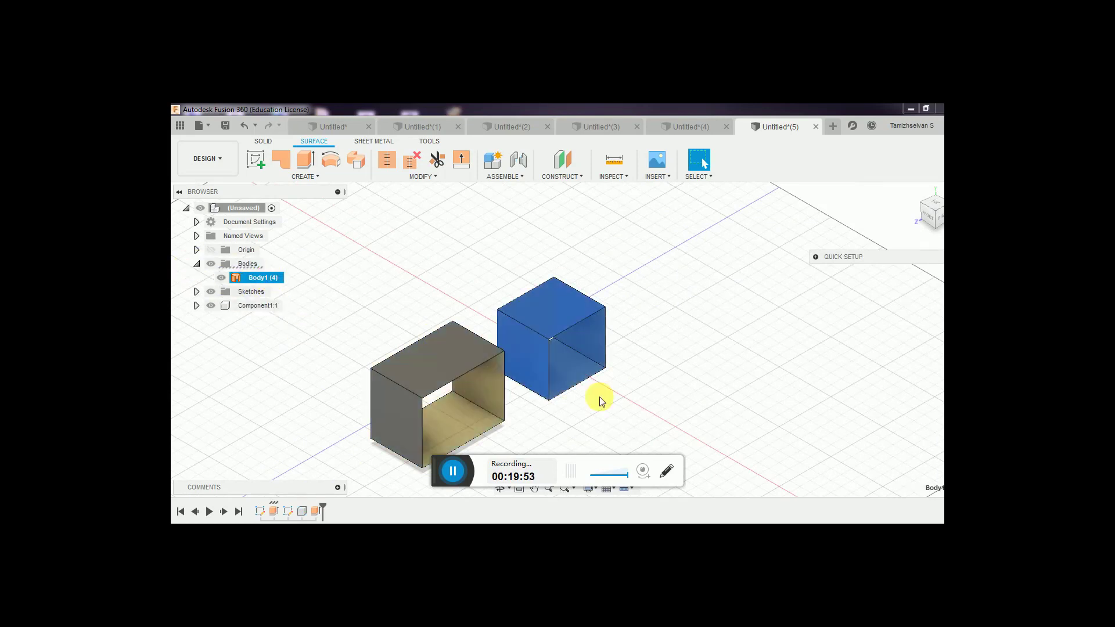
click(254, 303)
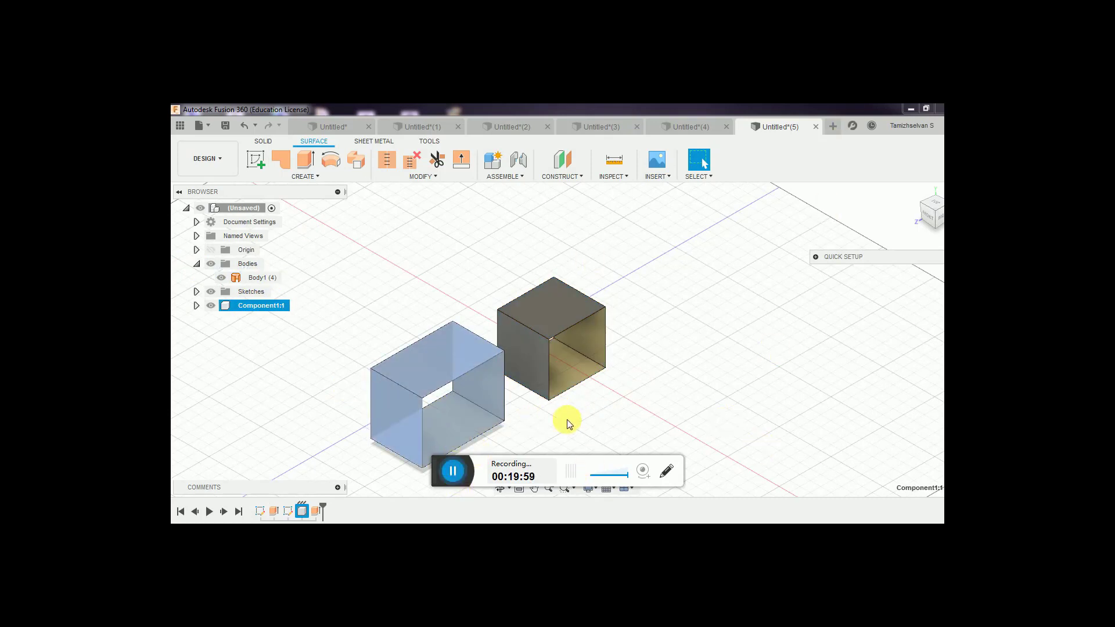
key(alt+Tab)
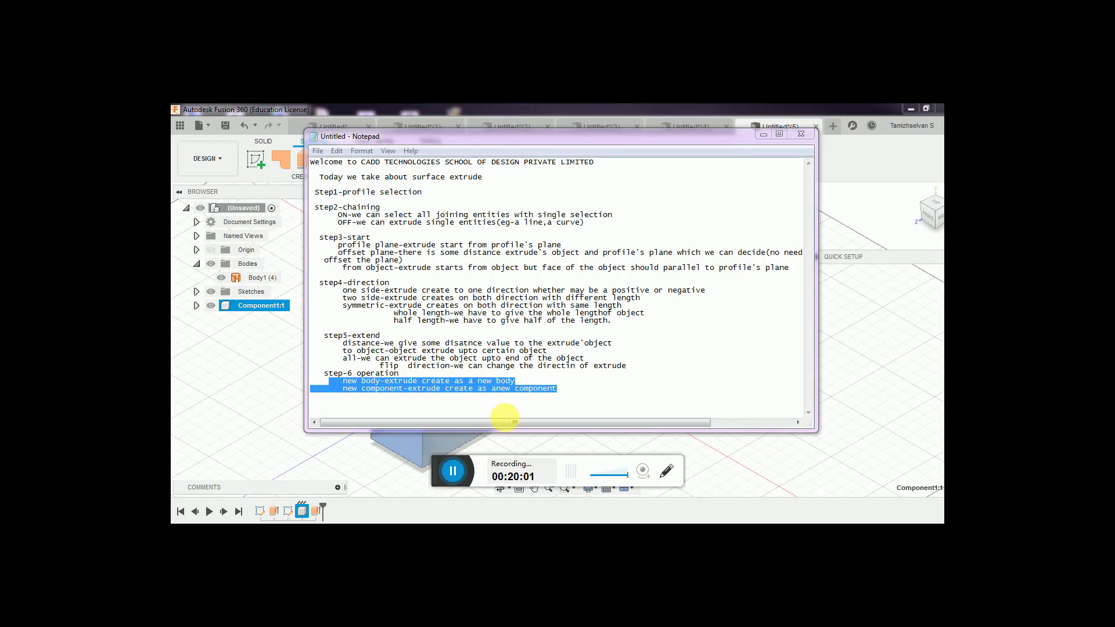
- Add a closing 'THANK YOU' line beneath the step-6 new component note and select it
click(584, 398)
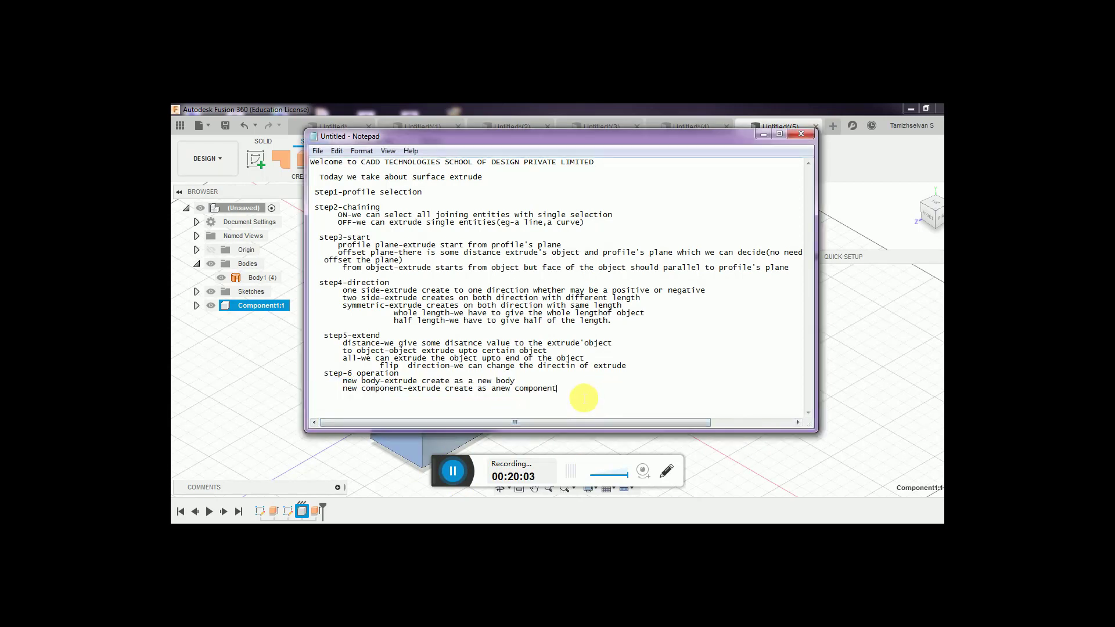
key(Return)
text(THANK YOU)
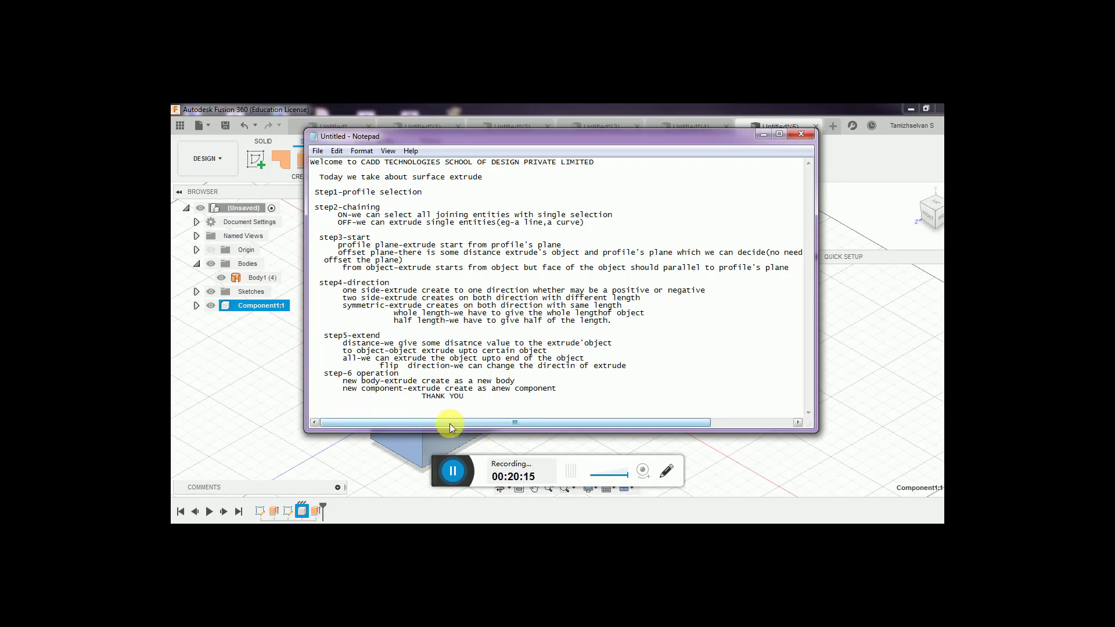
drag(418, 397, 479, 403)
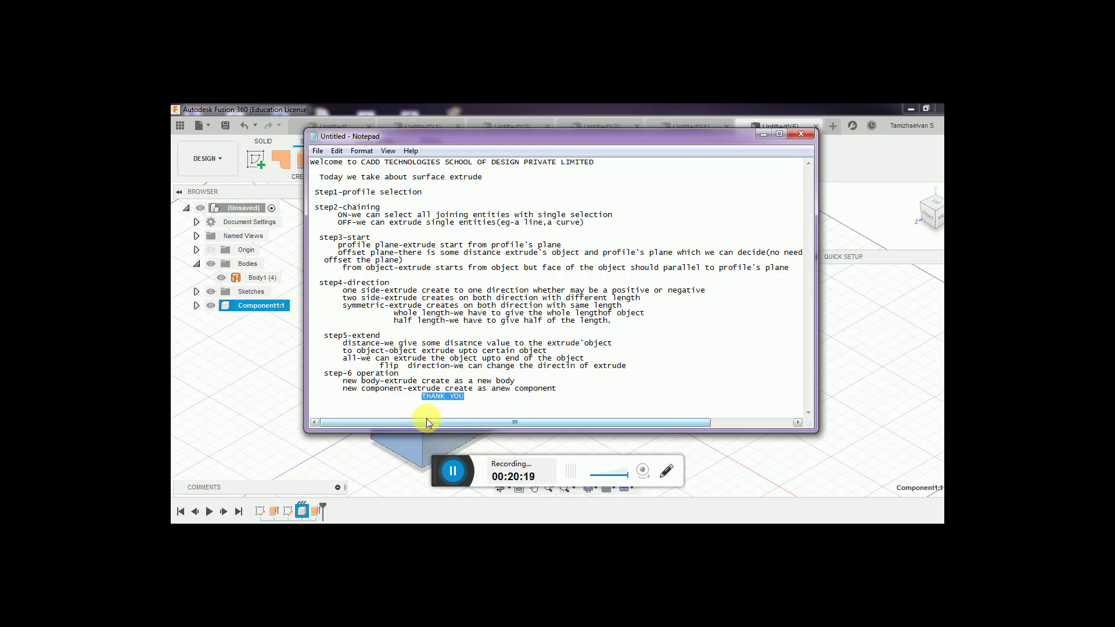